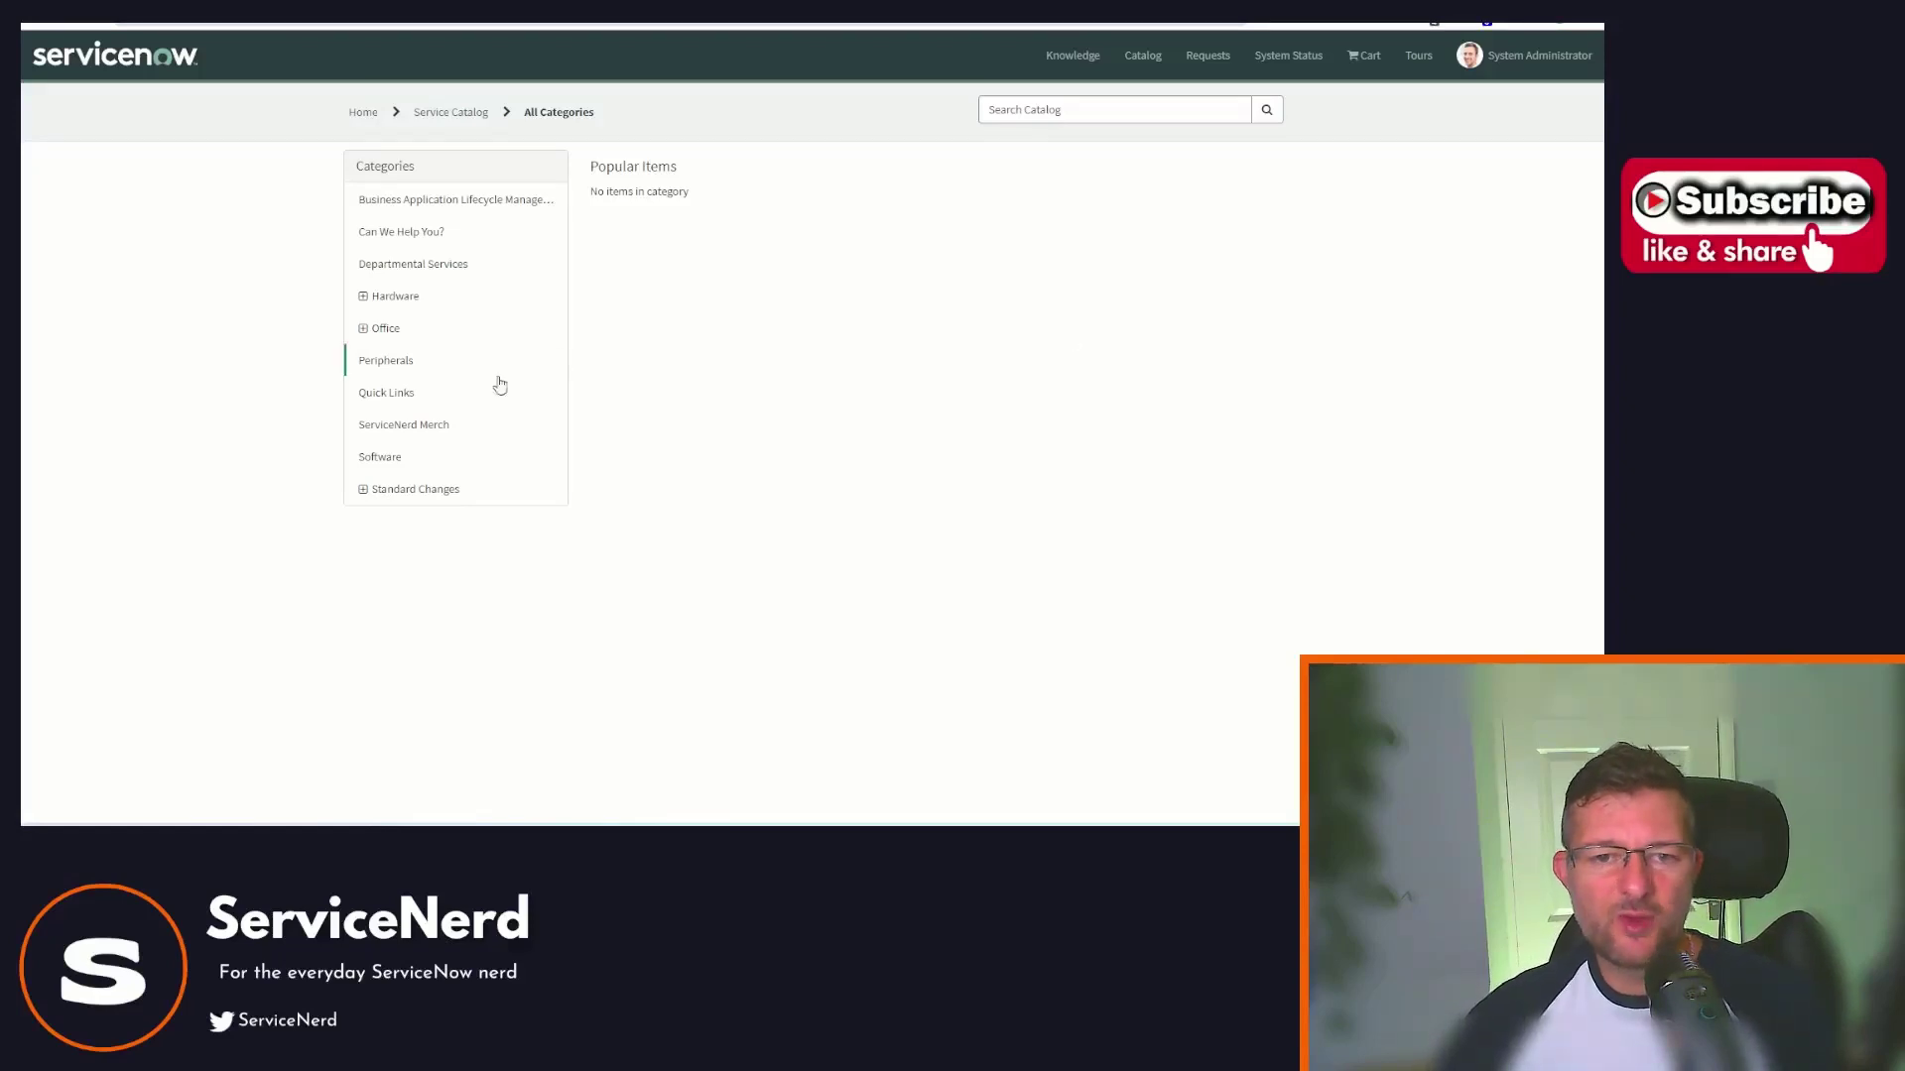
Open the ServiceNerd Mug item from the ServiceNerd Merch category and choose a person for its Who's ordering? field.
left_click(453, 425)
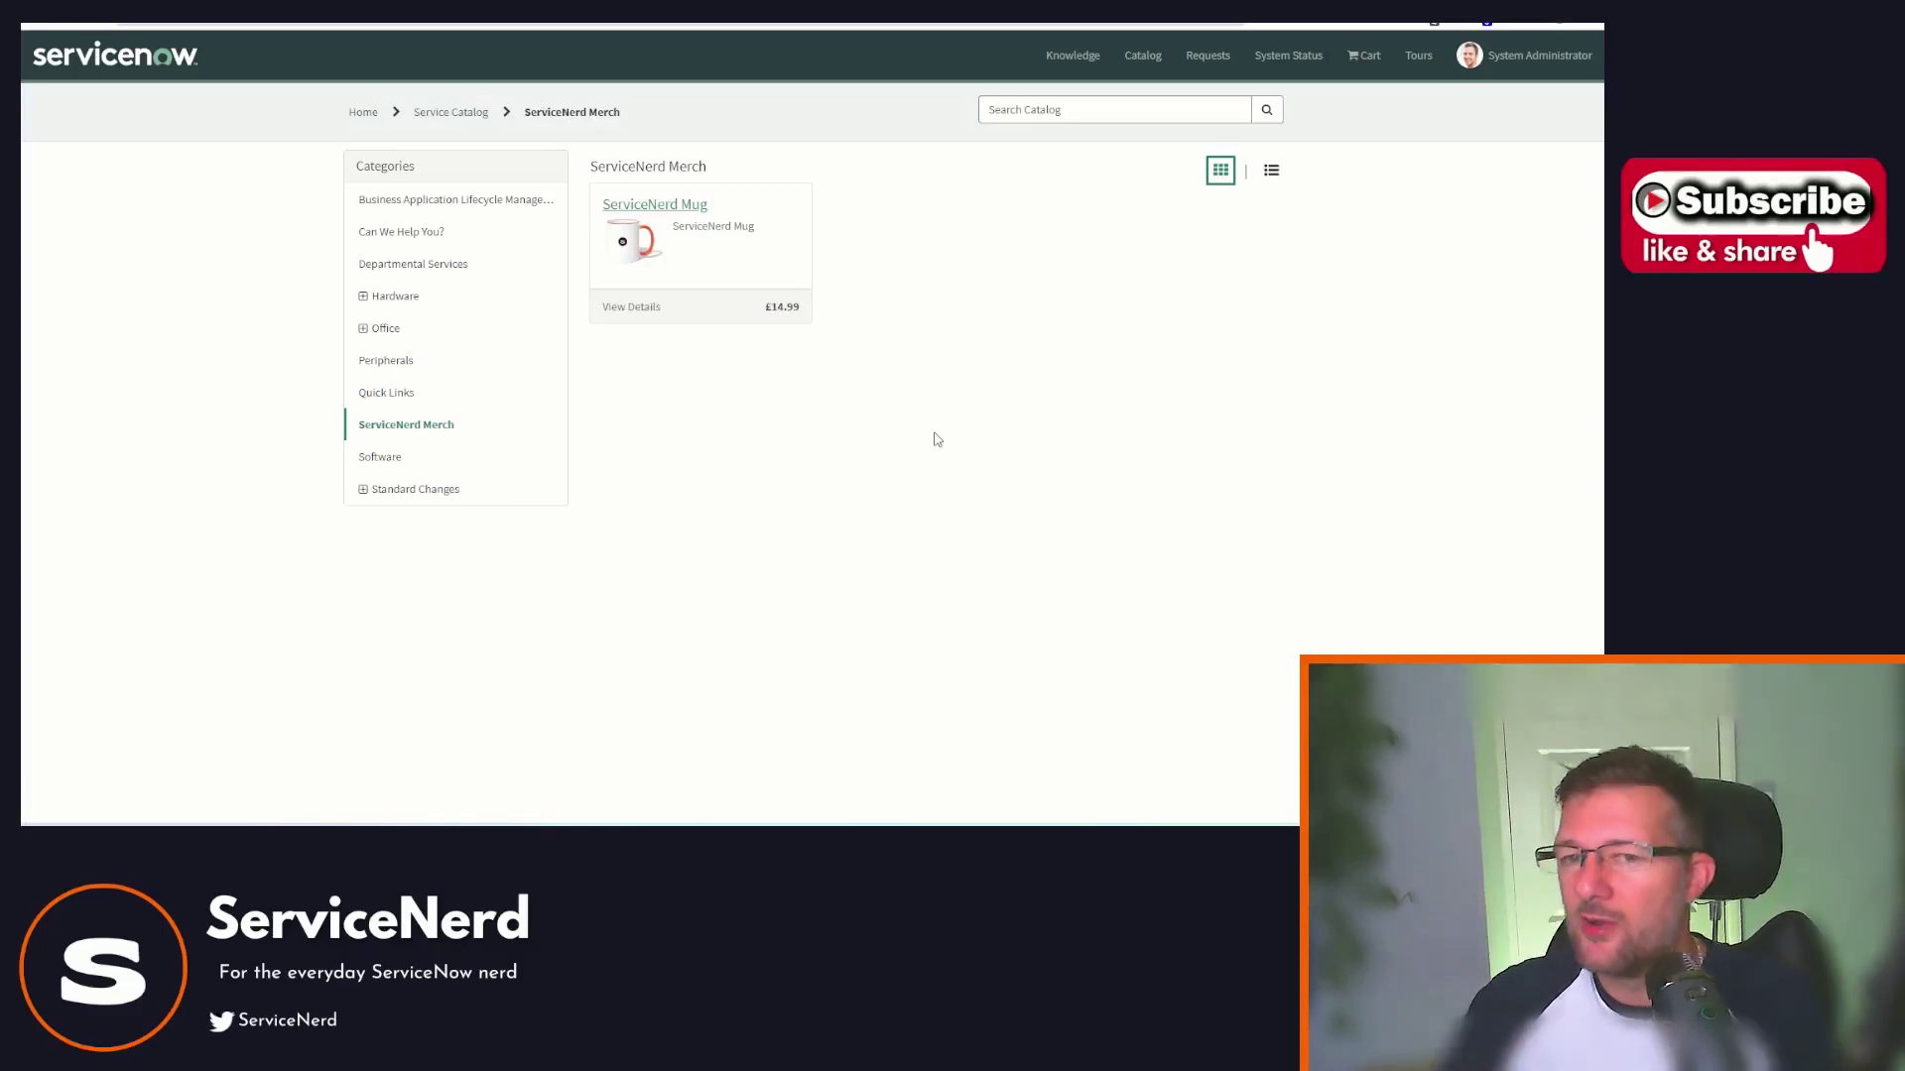
left_click(670, 224)
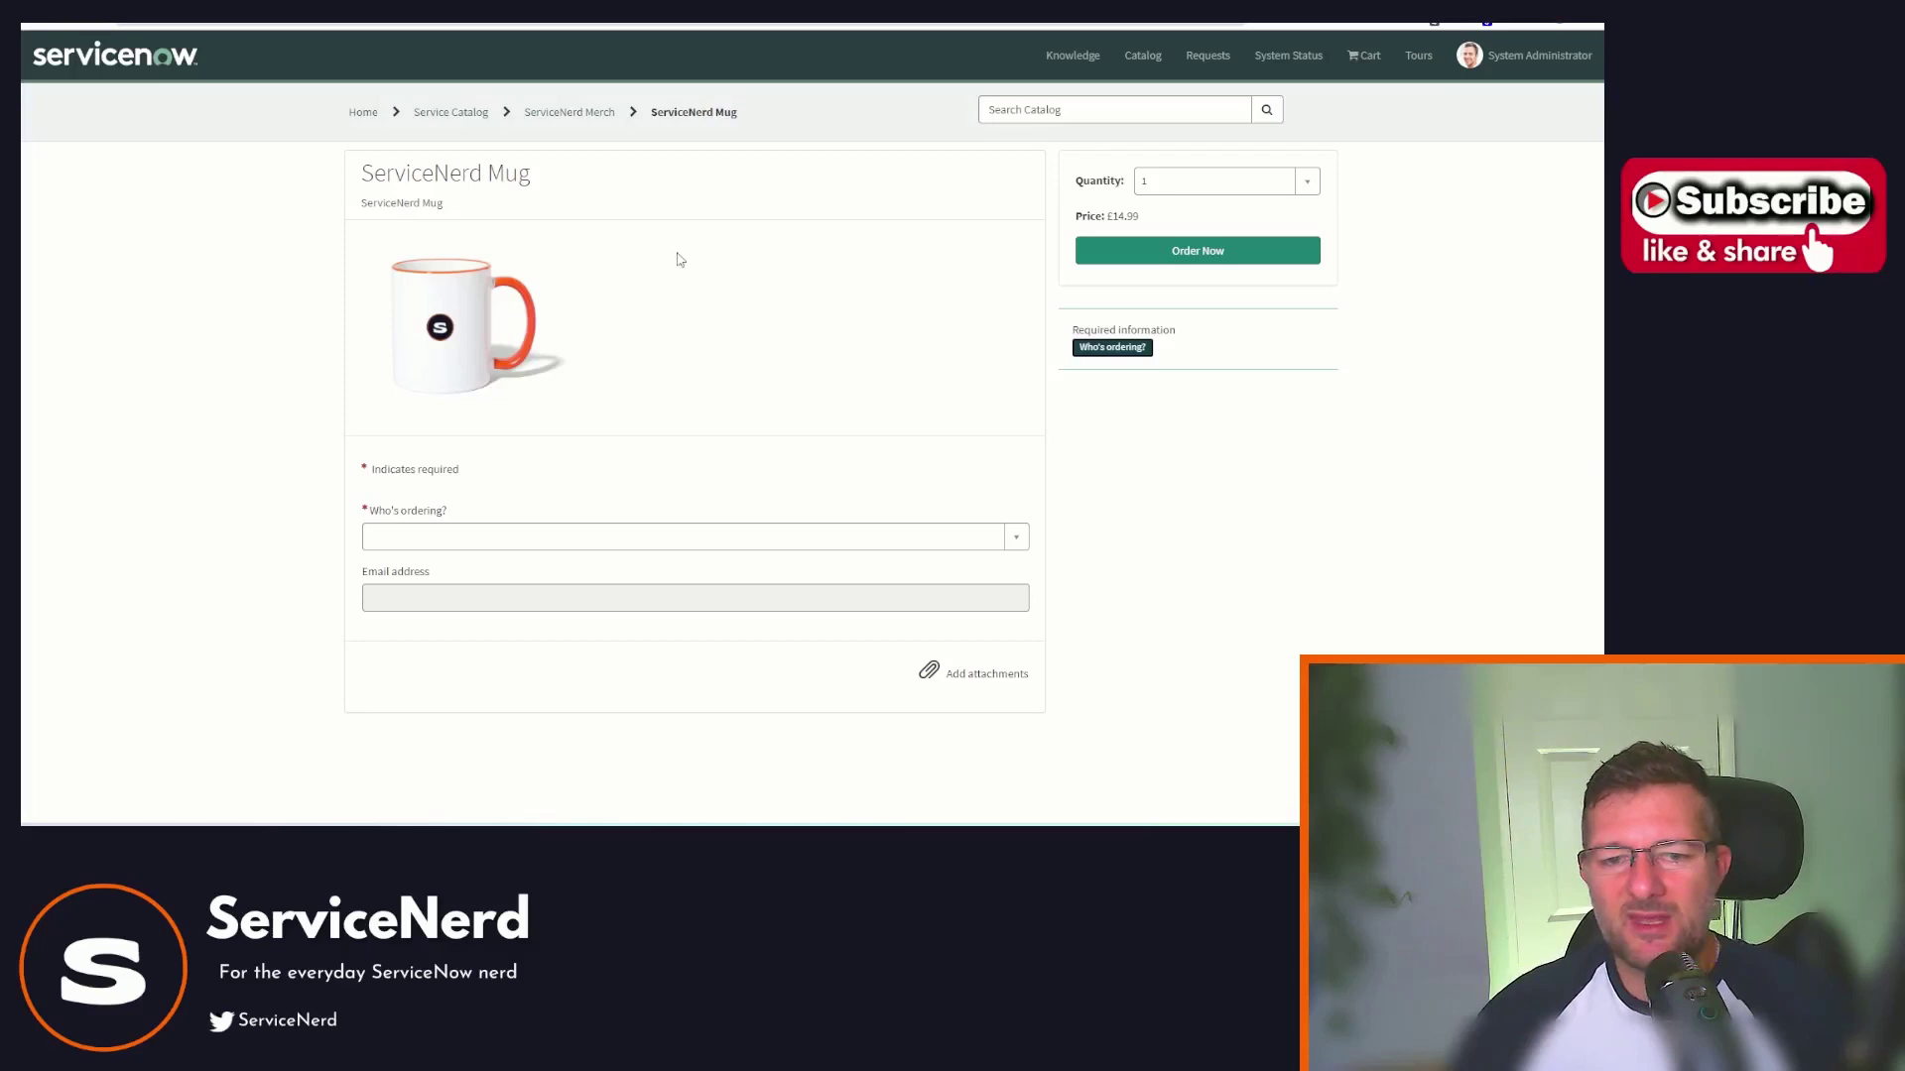
left_click(549, 545)
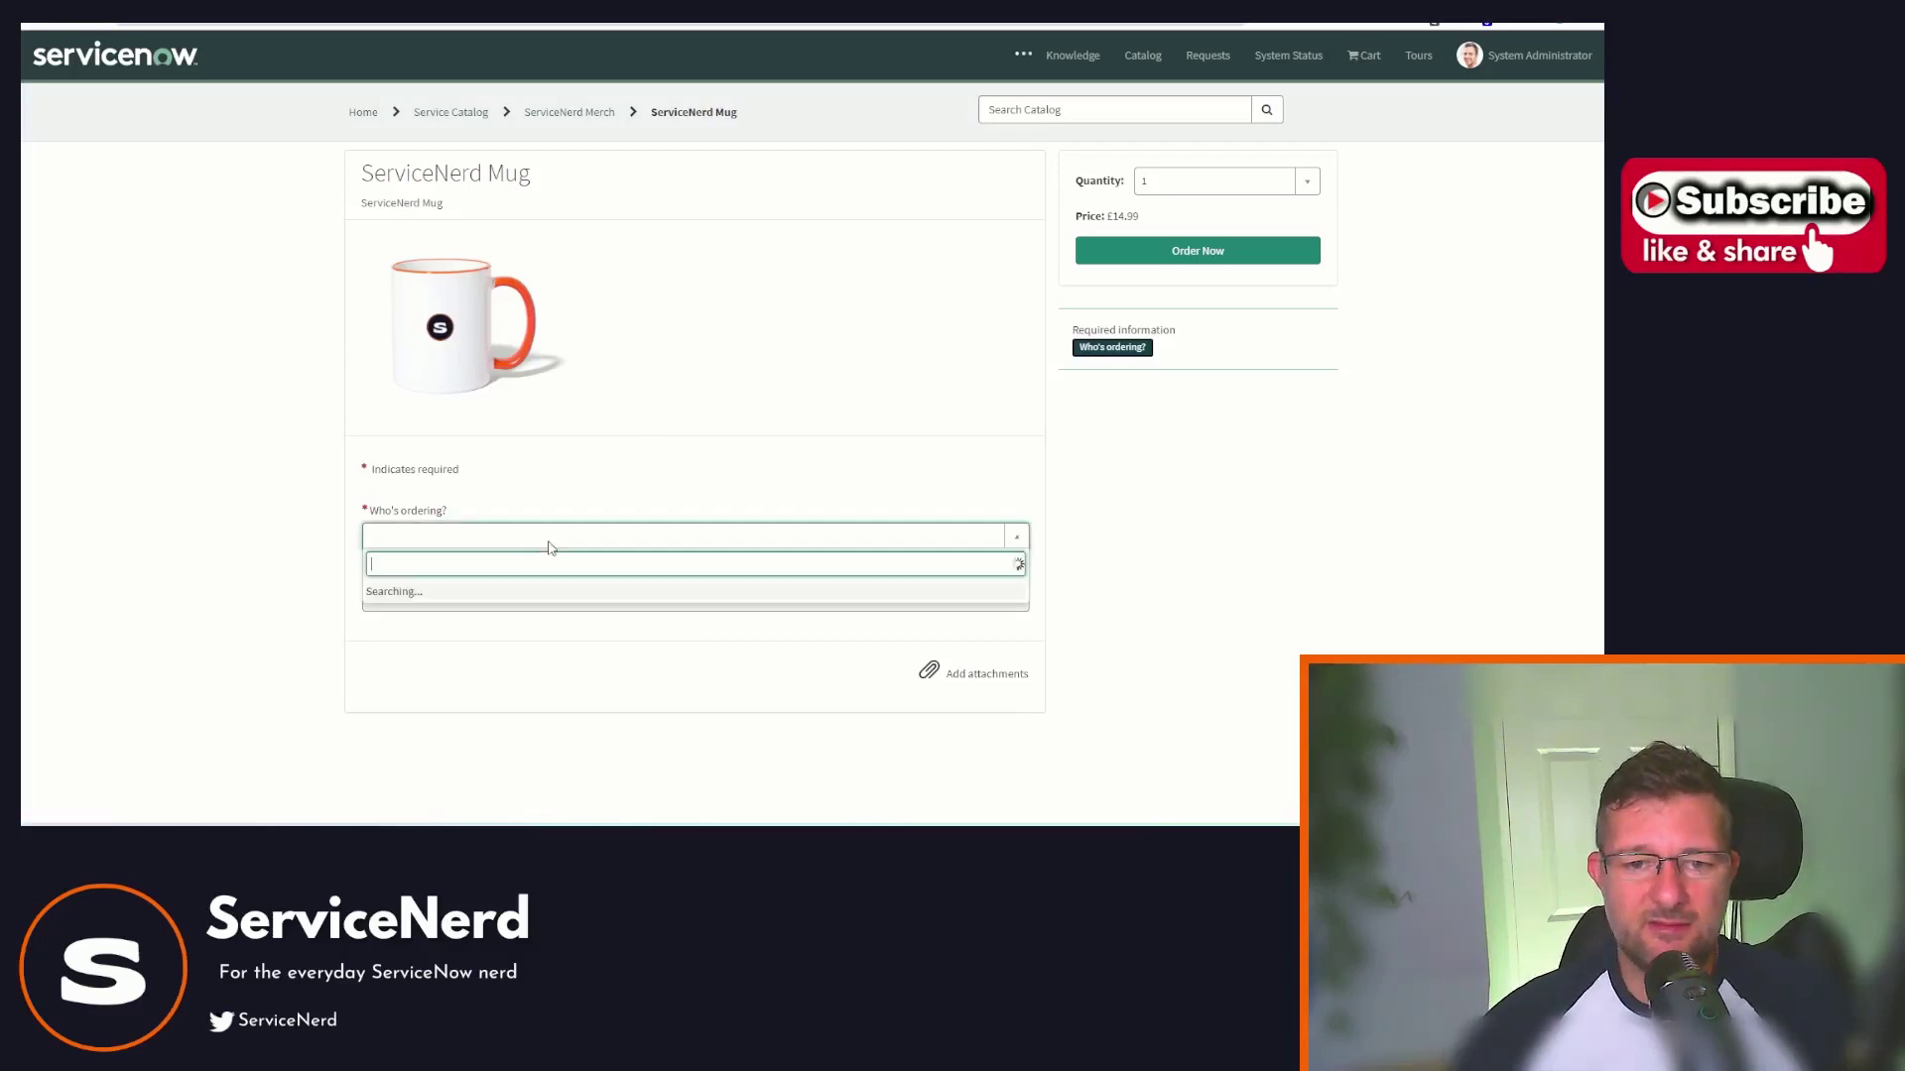
left_click(477, 595)
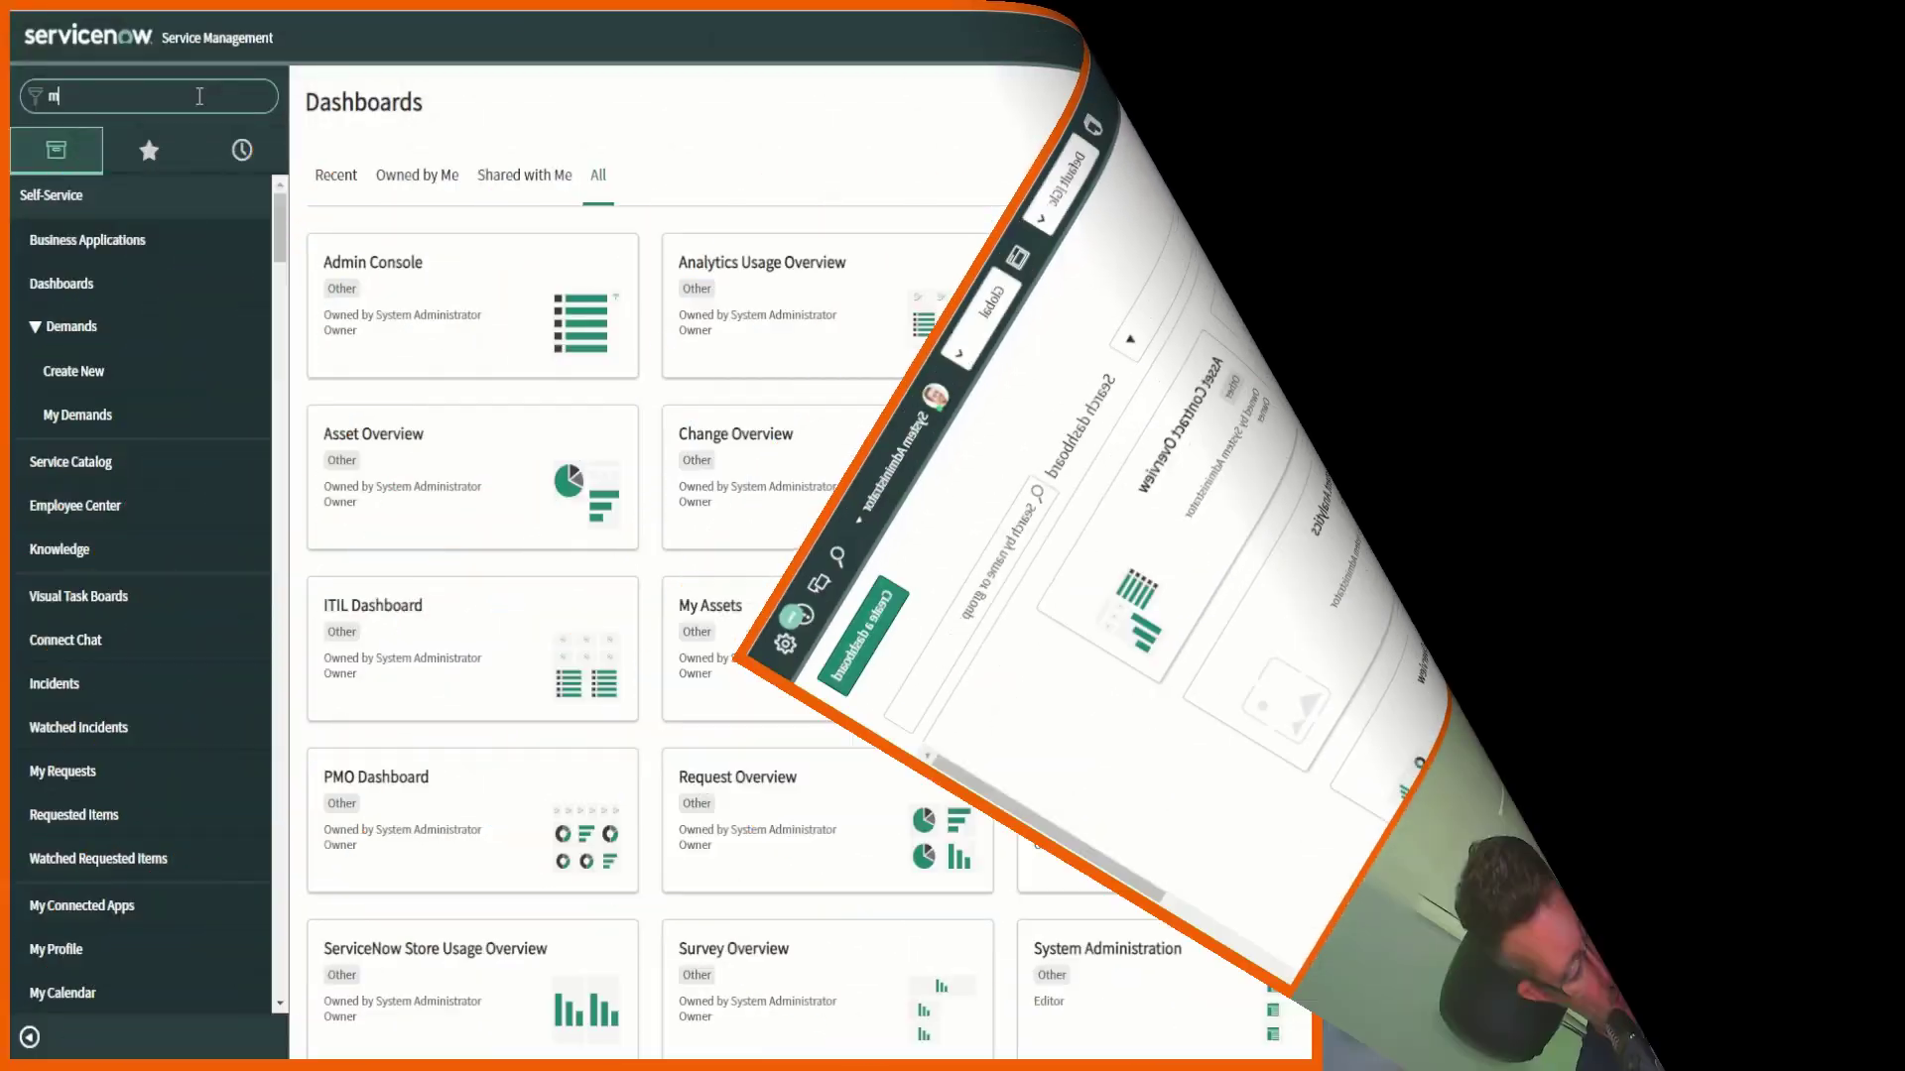
Find Maintain Items among the catalog definitions and open the ServiceNerd Mug record.
type("maintain")
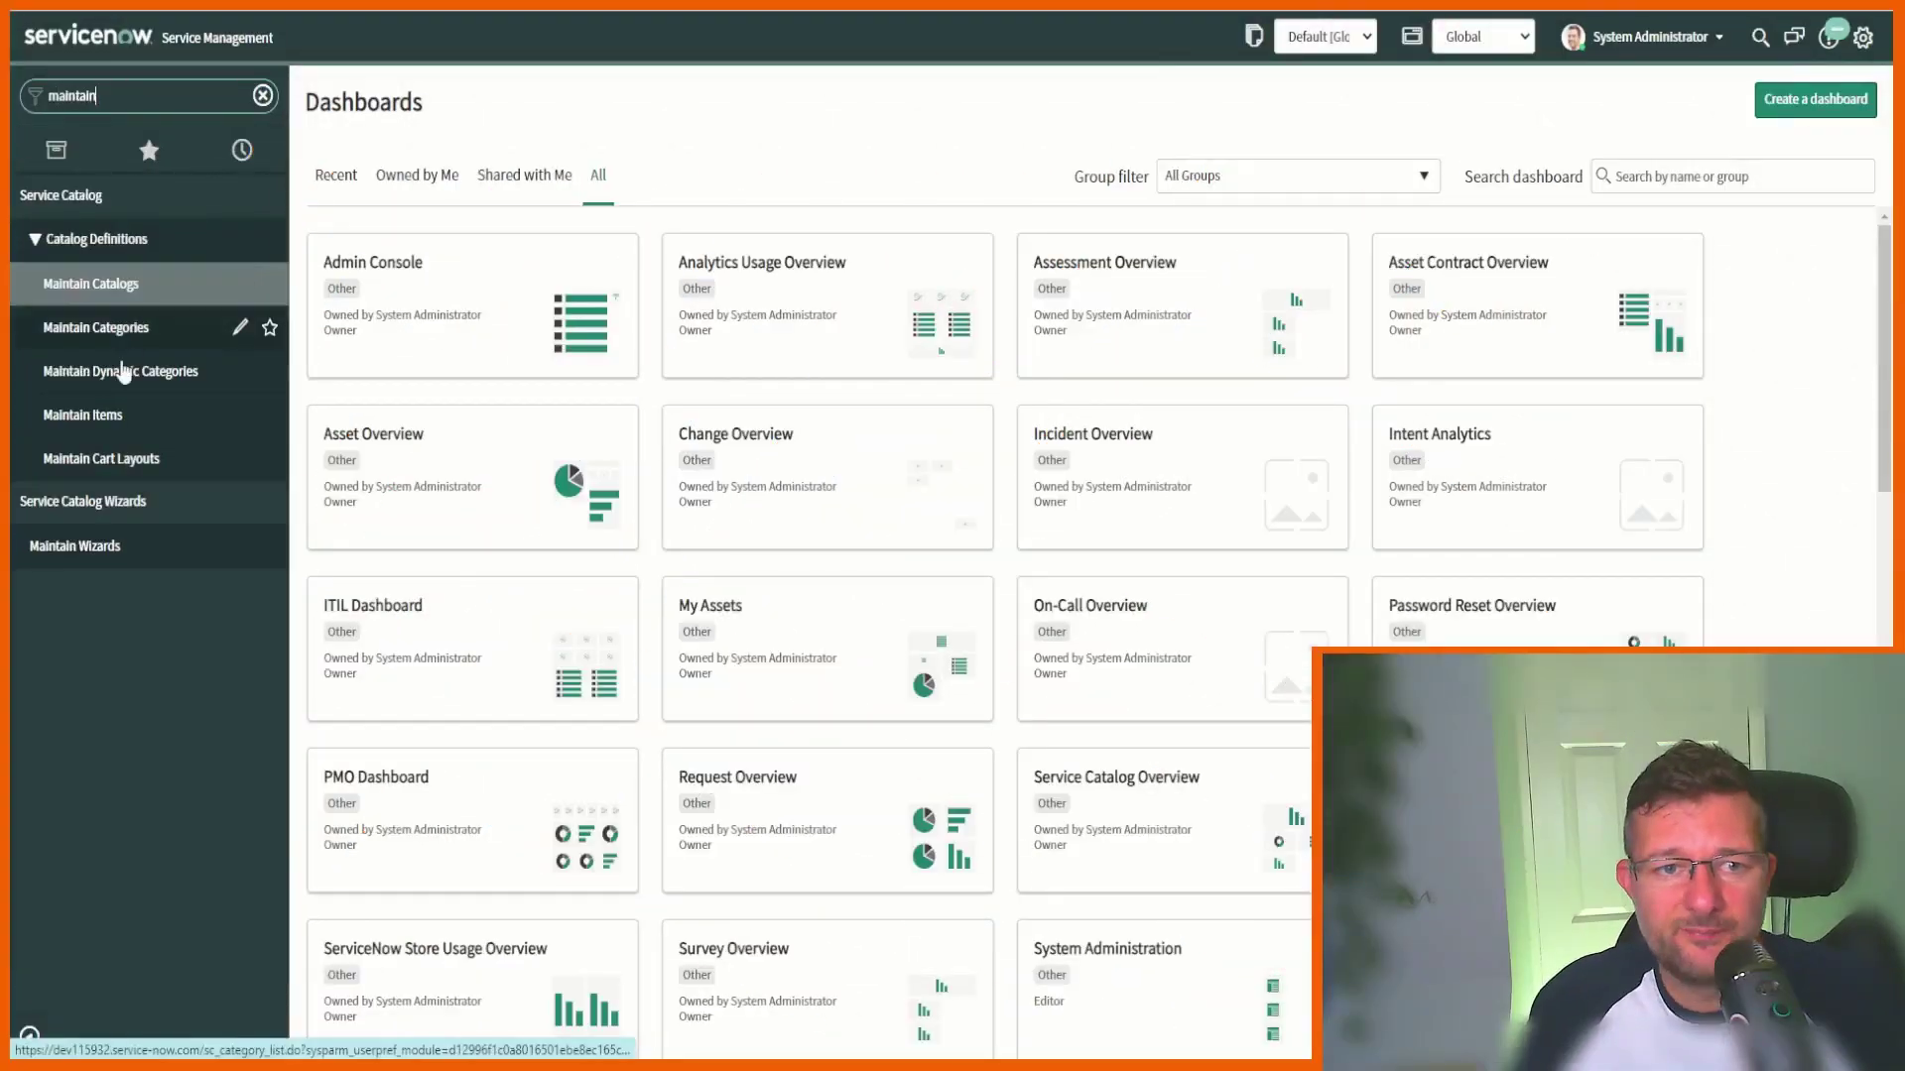
left_click(235, 415)
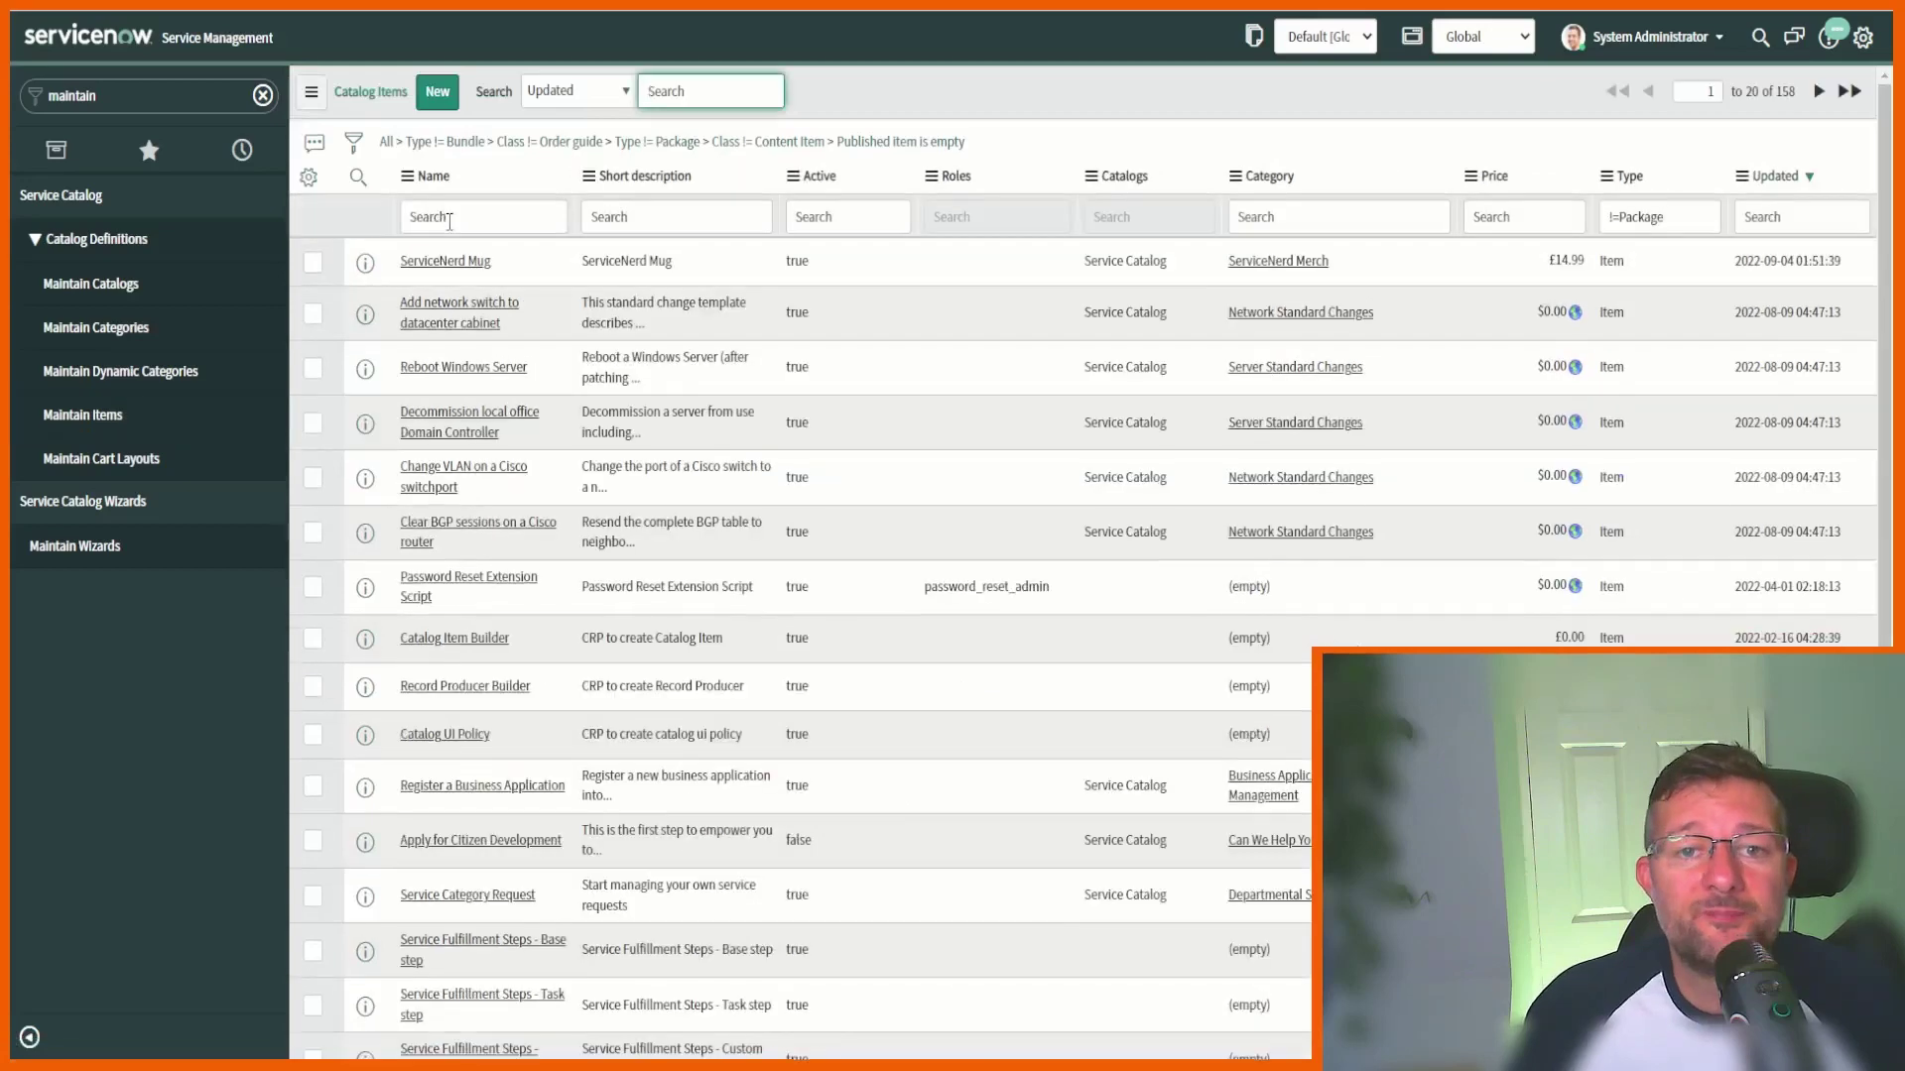
left_click(453, 263)
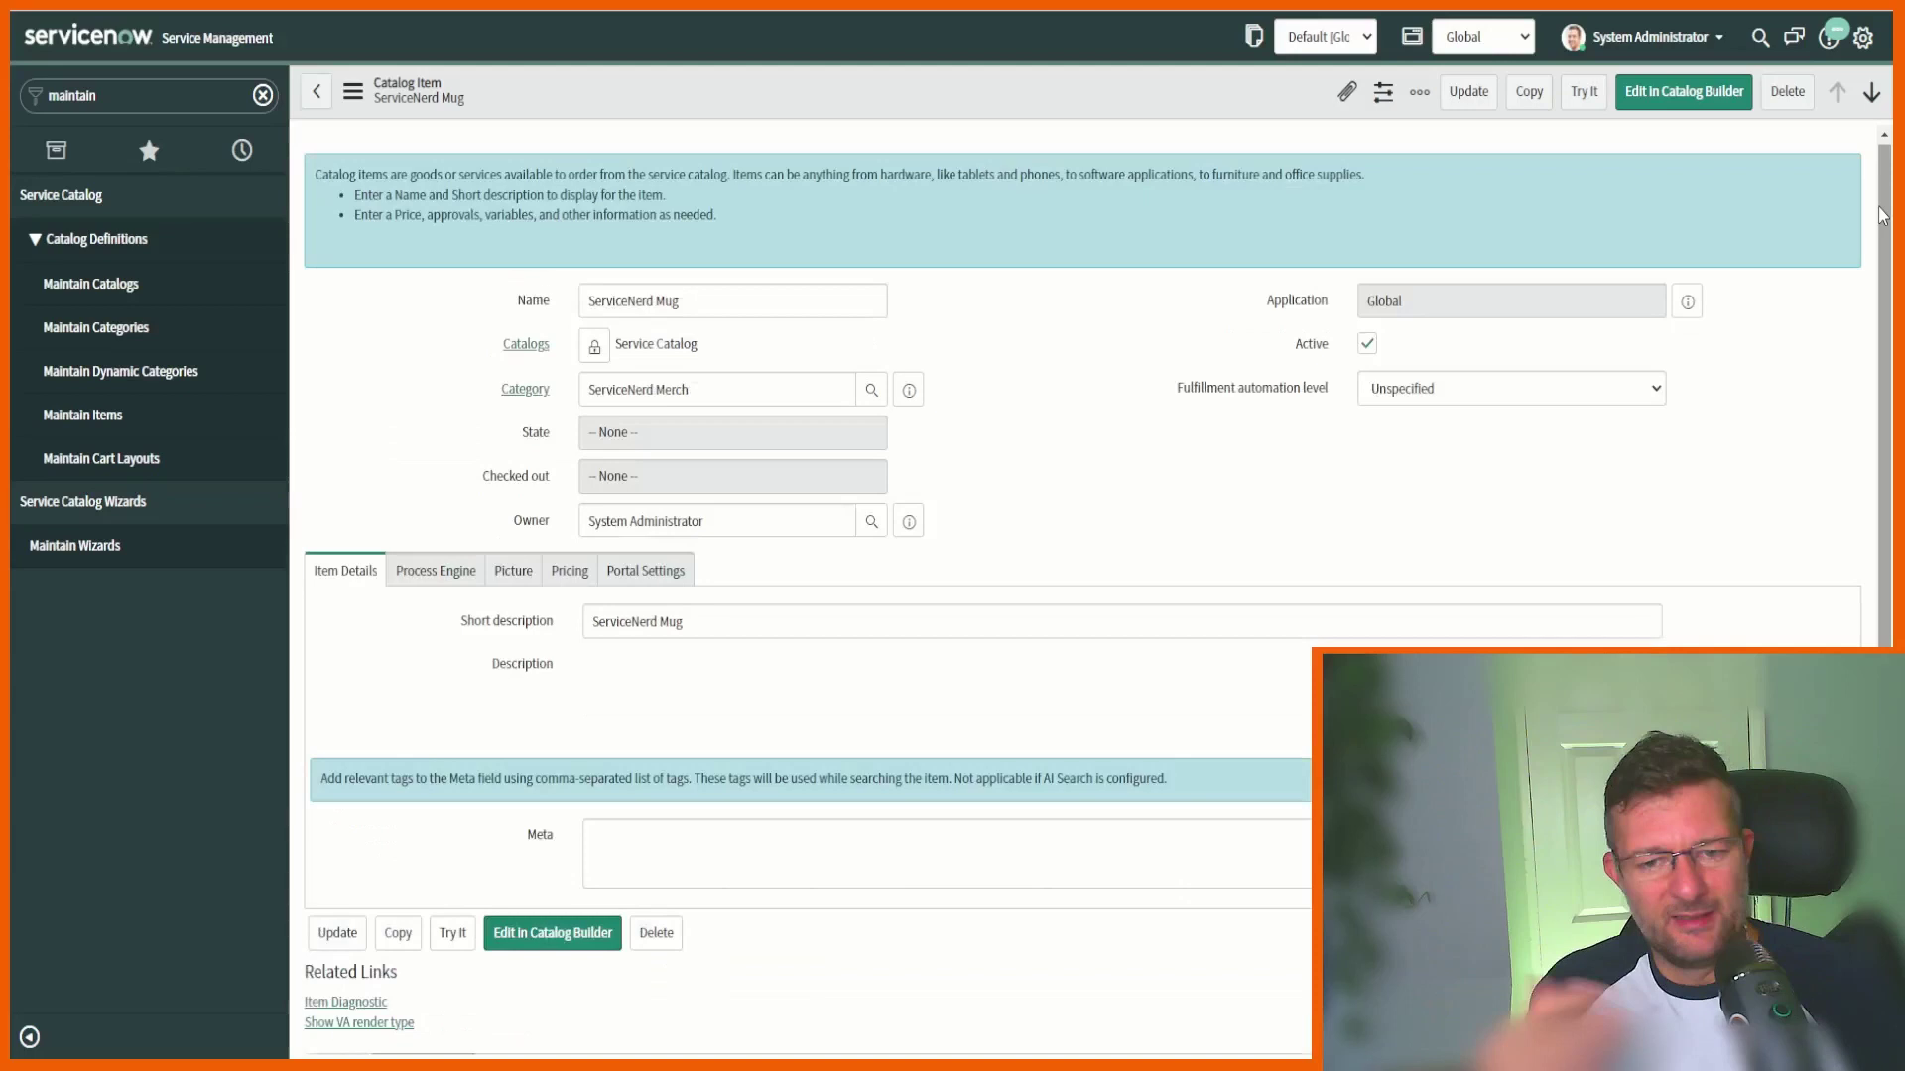
Examine the mug item's related Catalog Data Lookup Definitions and the form's available options.
scroll(1882, 215, "down", 5)
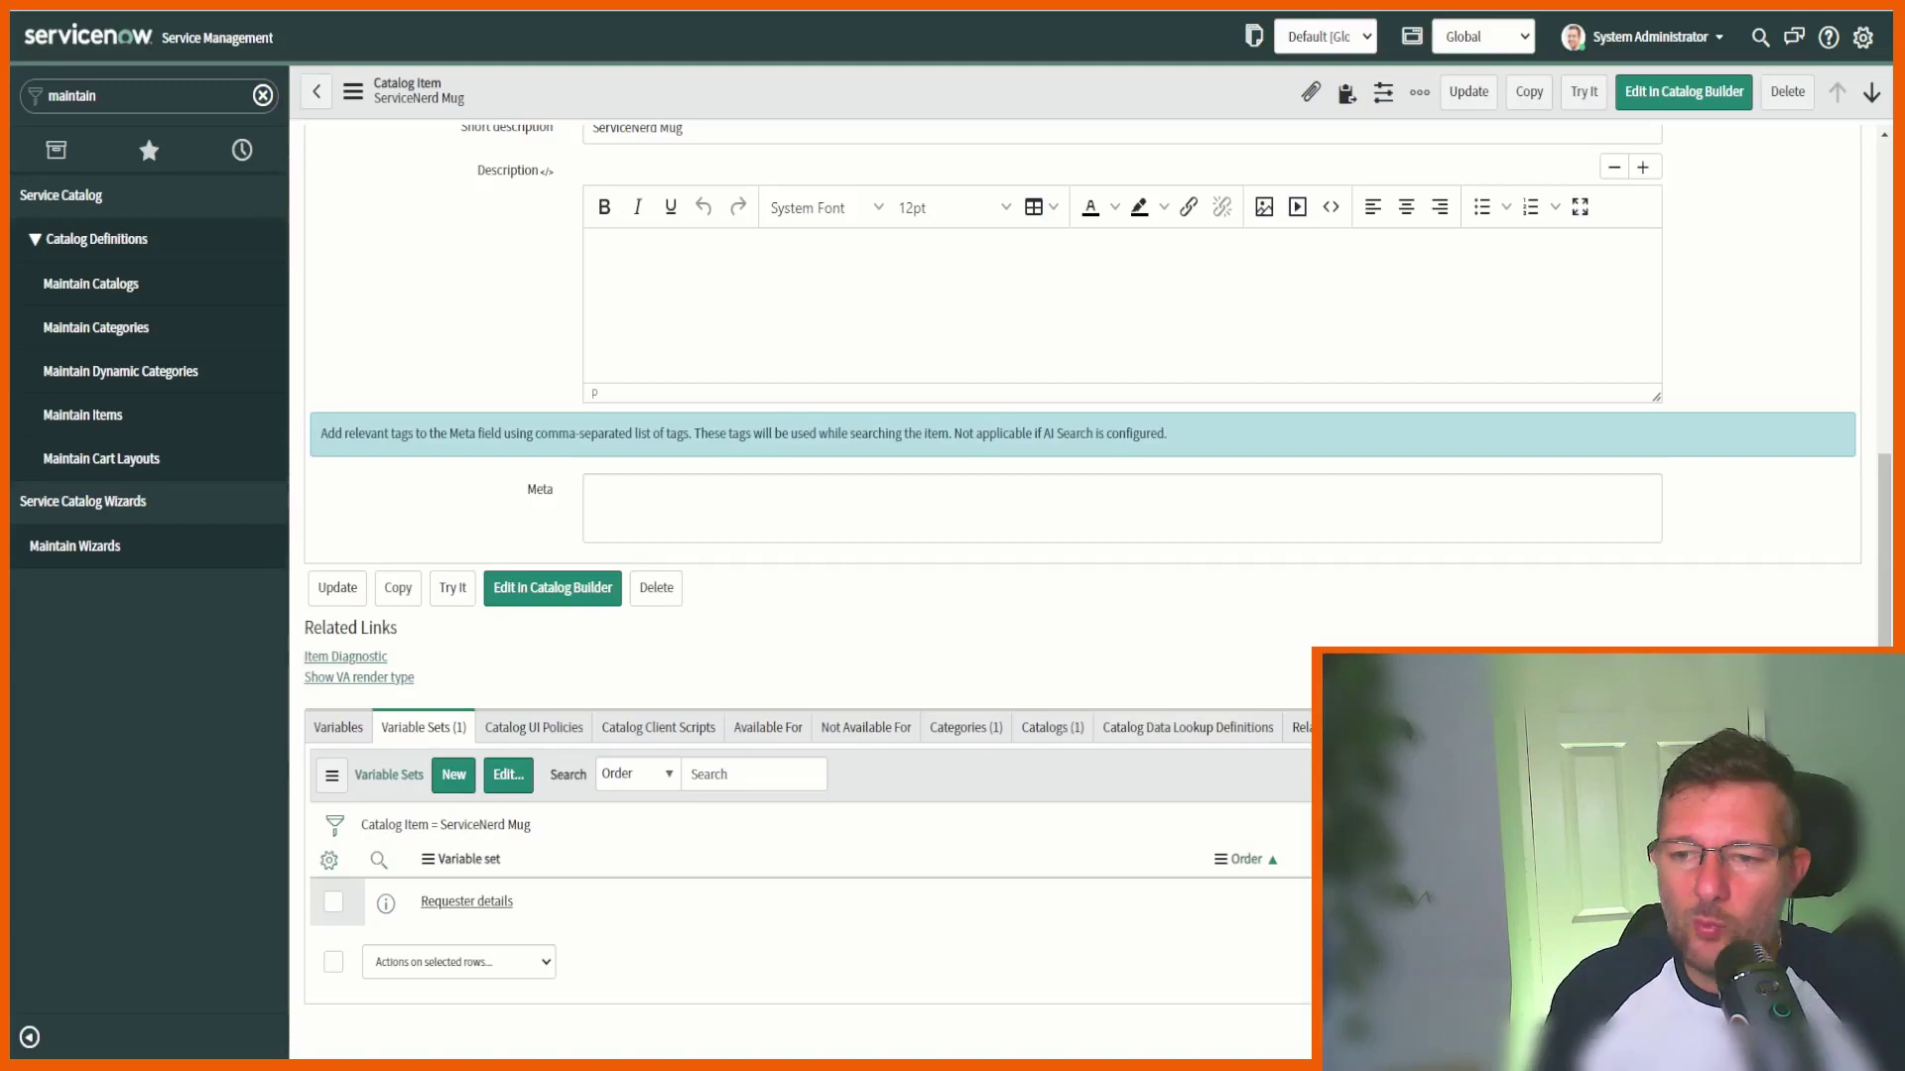
left_click(1230, 744)
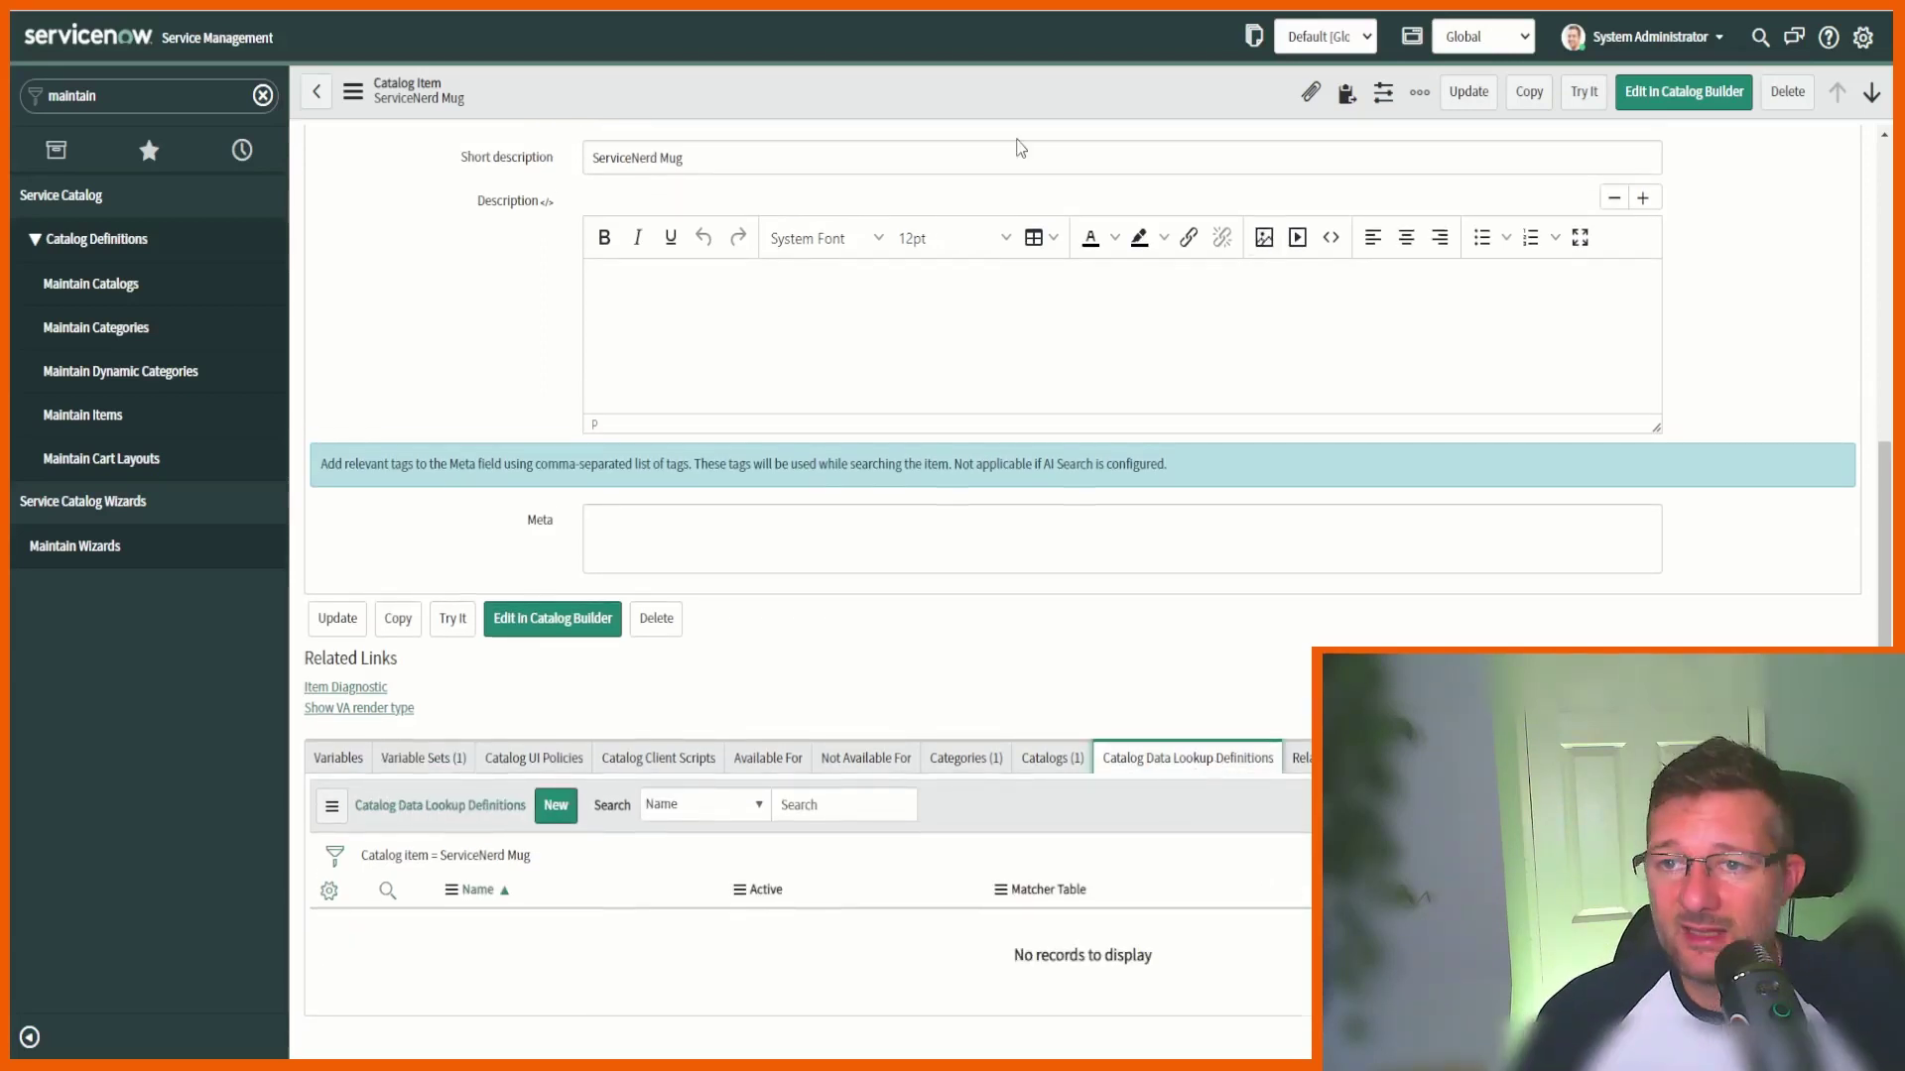
right_click(1022, 94)
mouse_move(1084, 319)
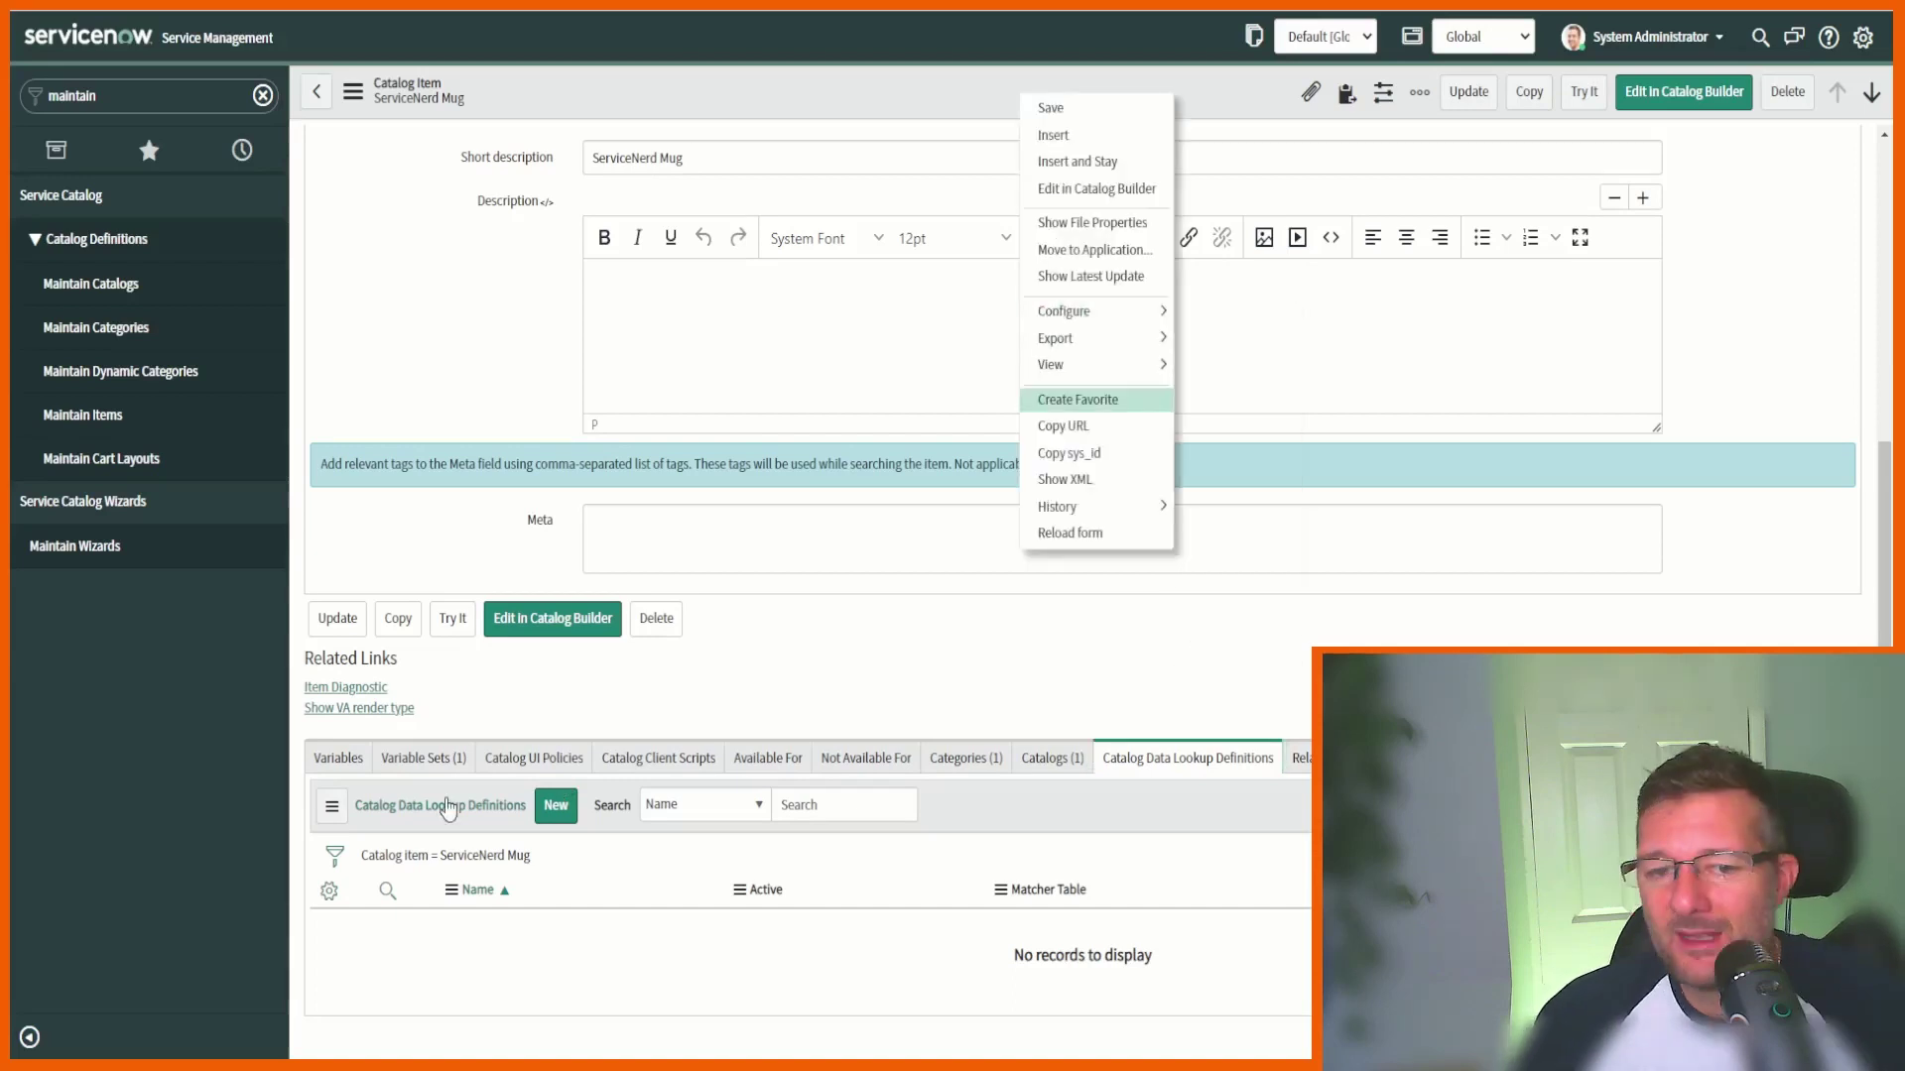
Open the mug's Requester details variable set and review its variables and catalog data lookup definitions.
left_click(548, 827)
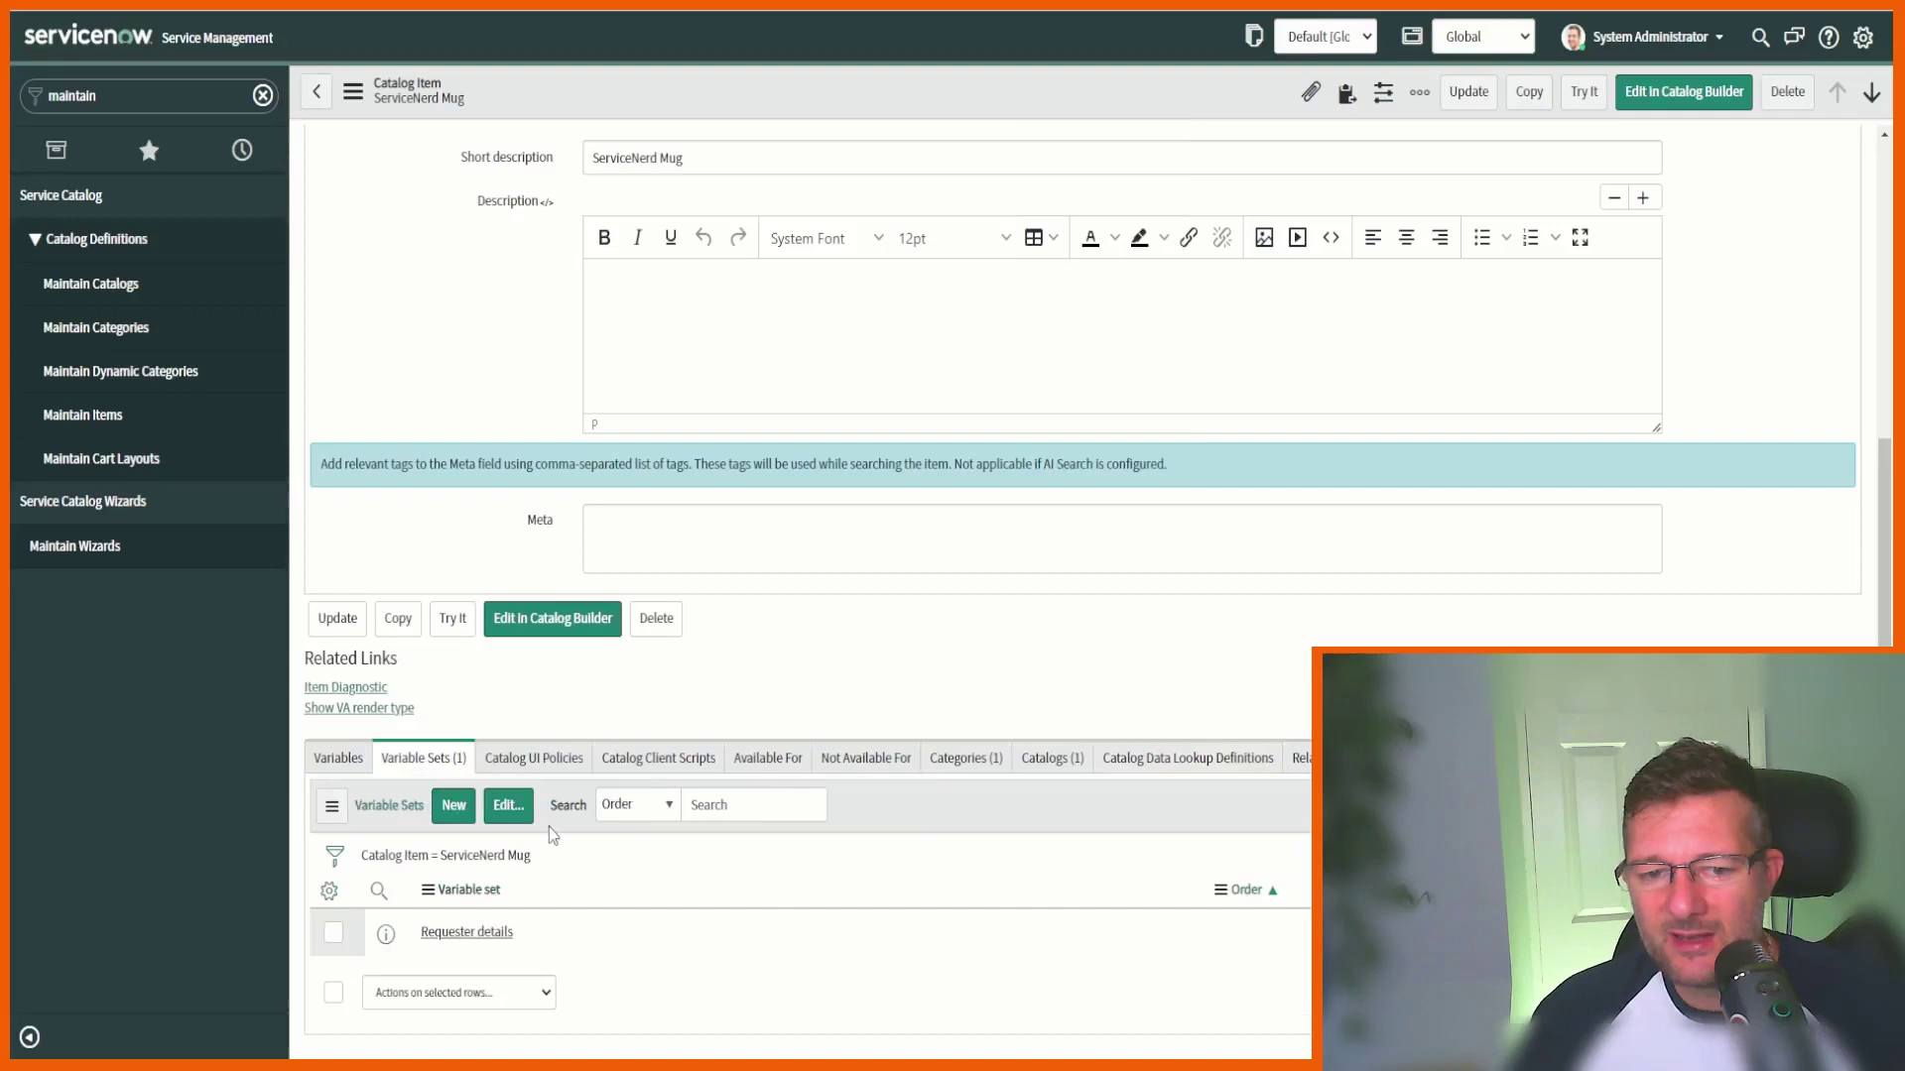
left_click(472, 934)
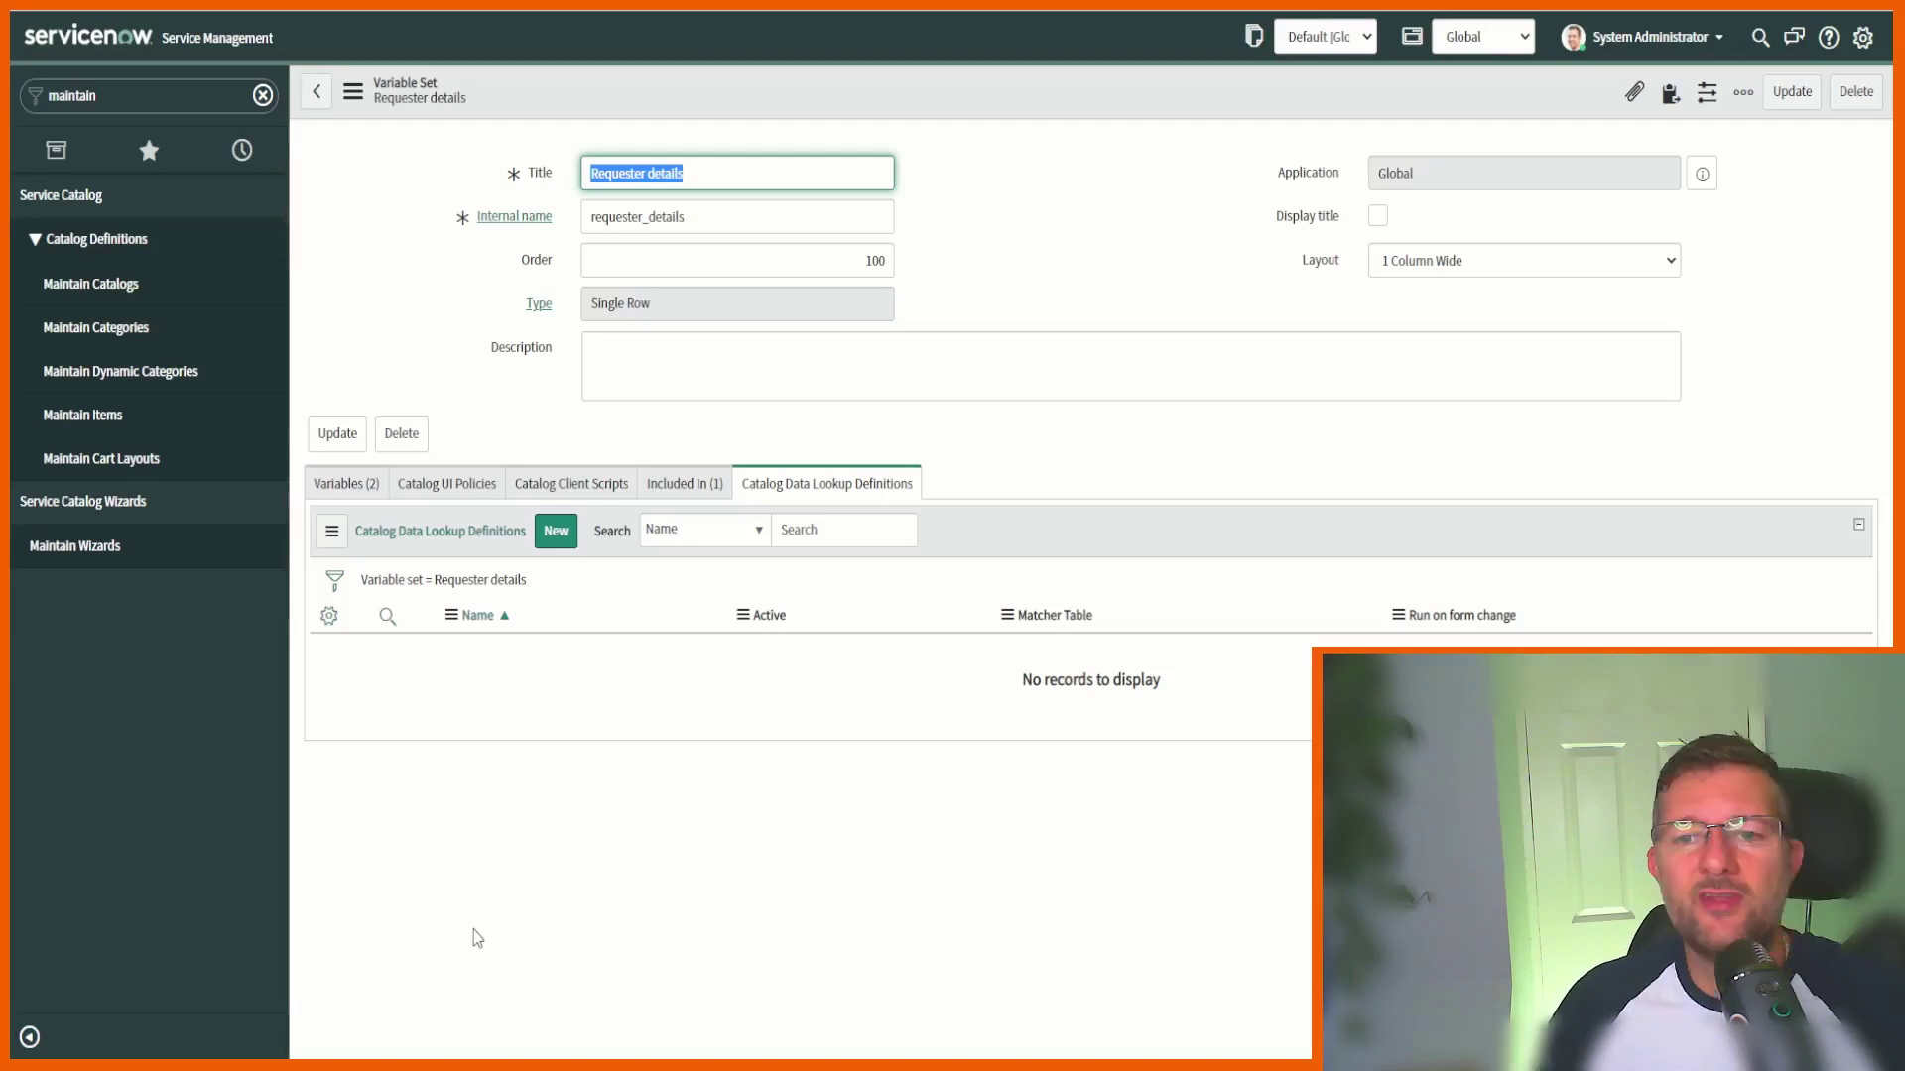
left_click(353, 486)
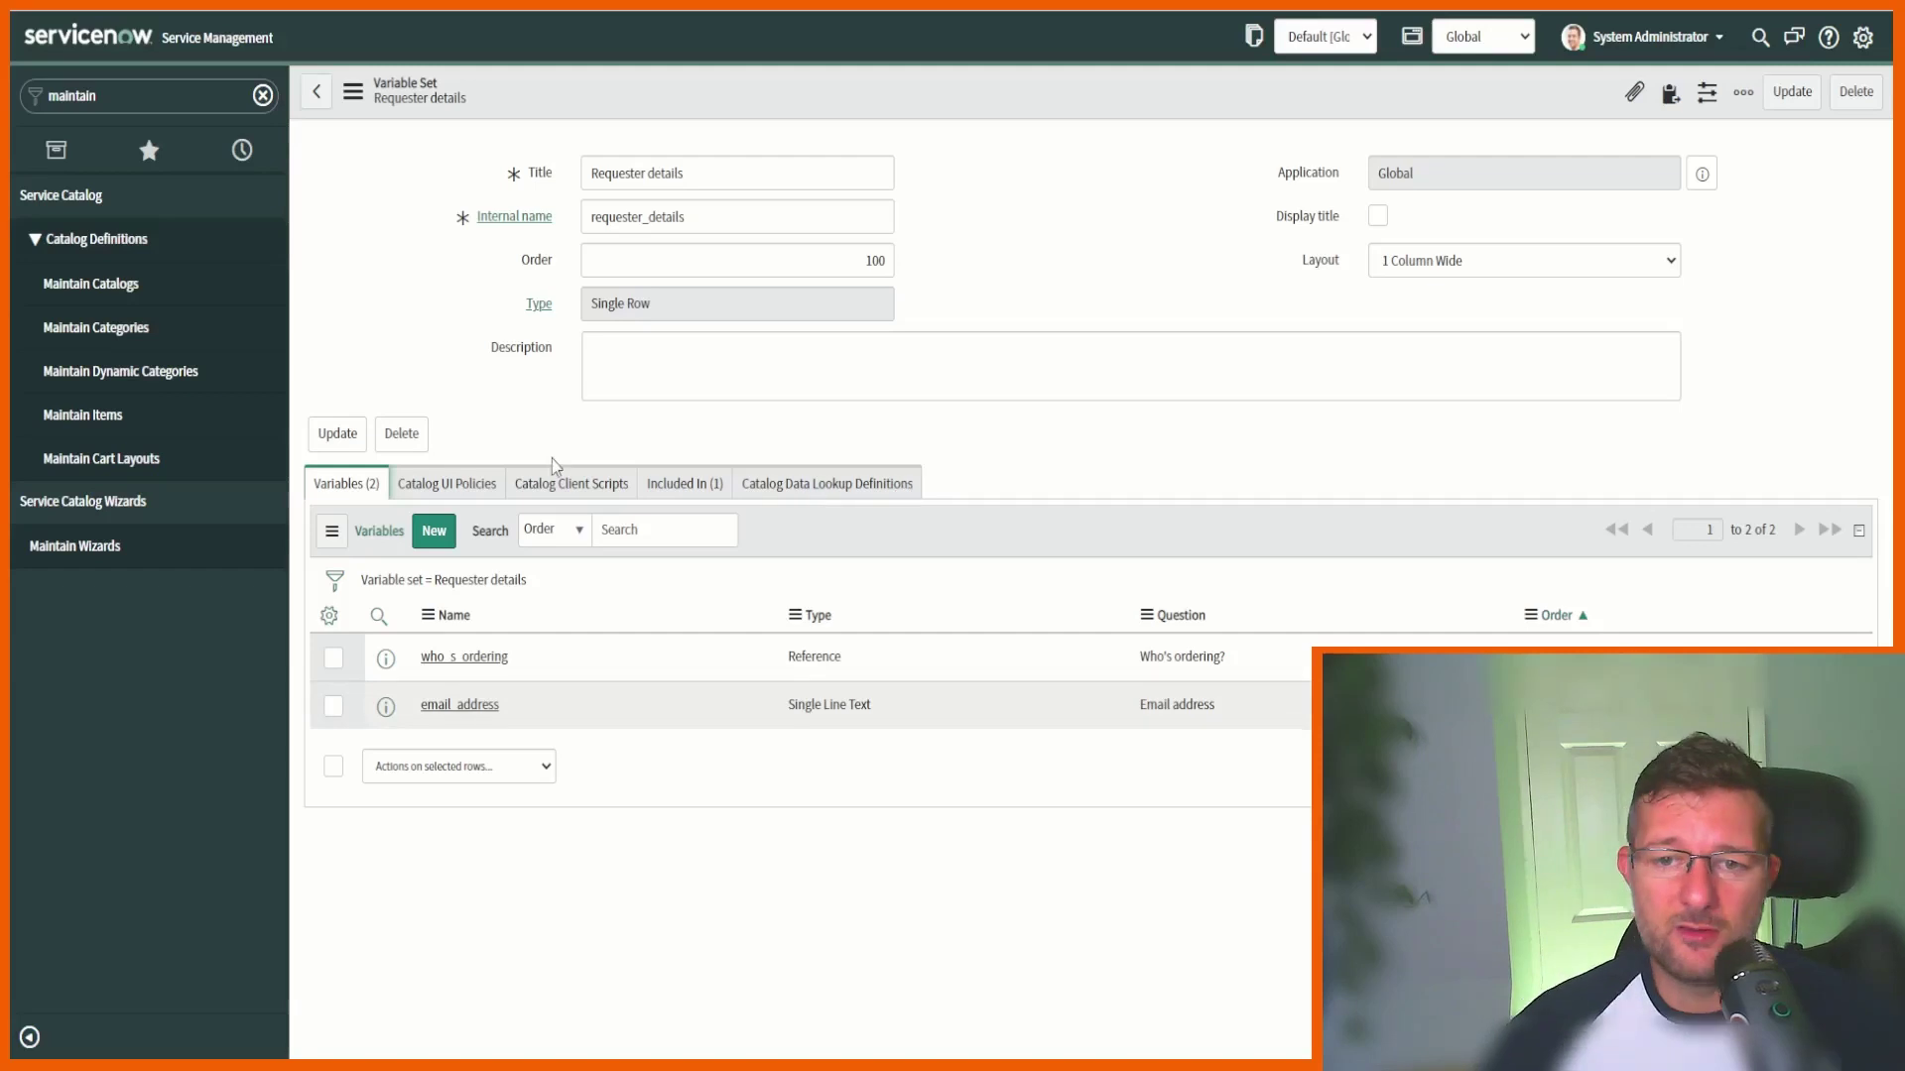
left_click(831, 483)
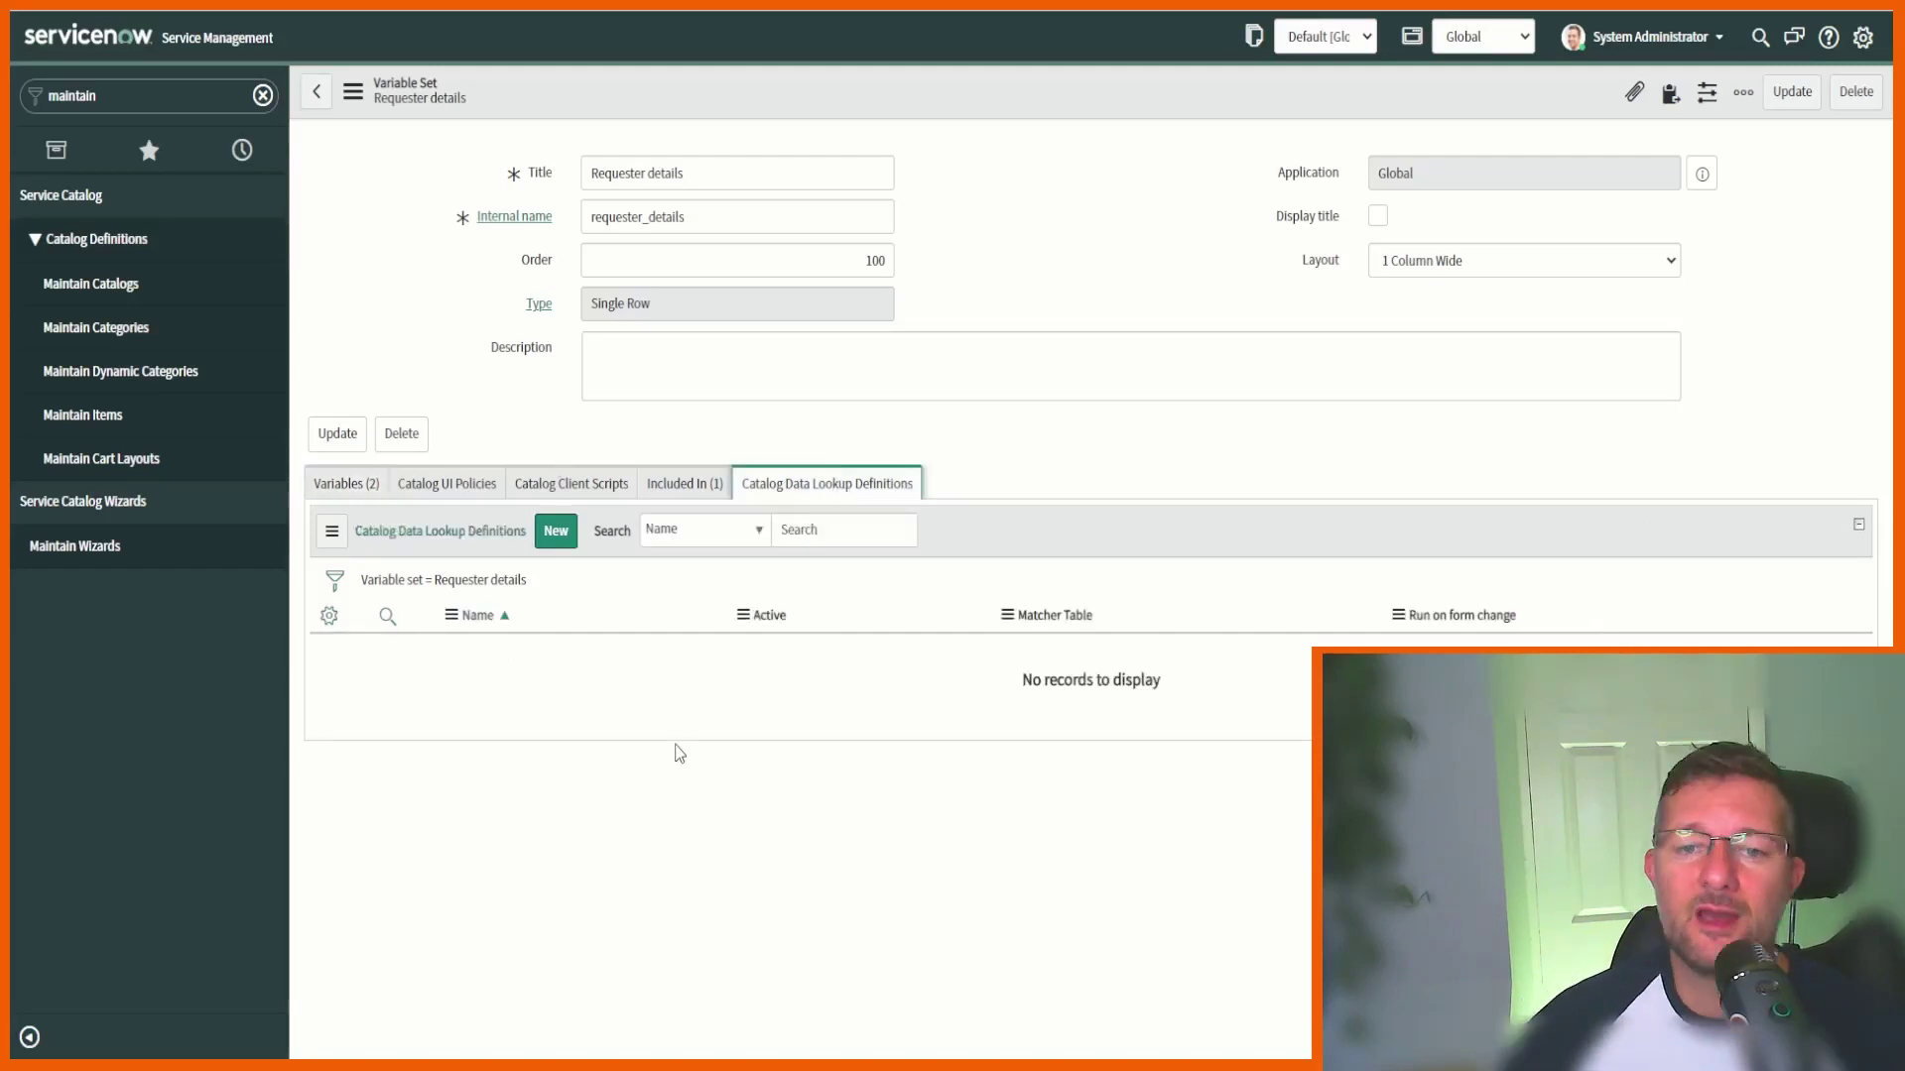
Create a catalog data lookup definition named Test for the Requester details variable set, with User [sys_user] as the matcher table.
left_click(556, 533)
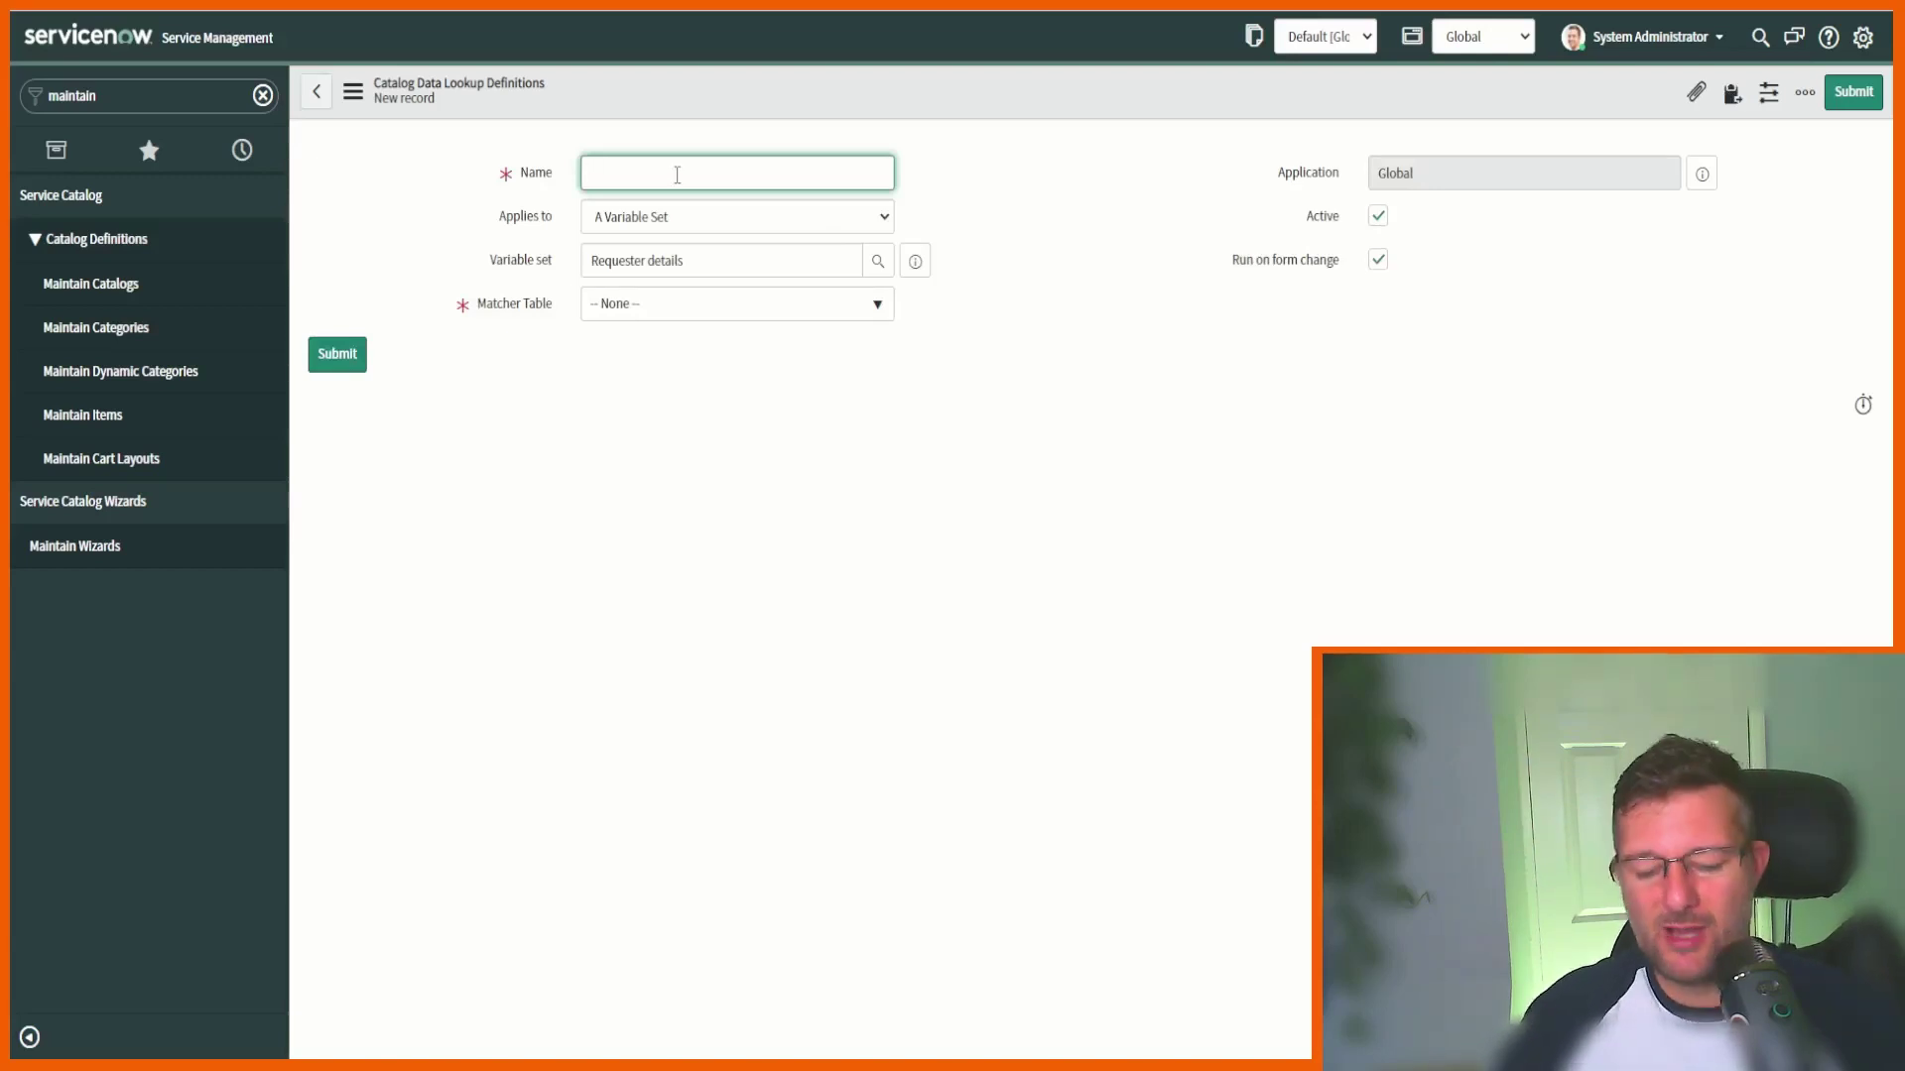
type("Test")
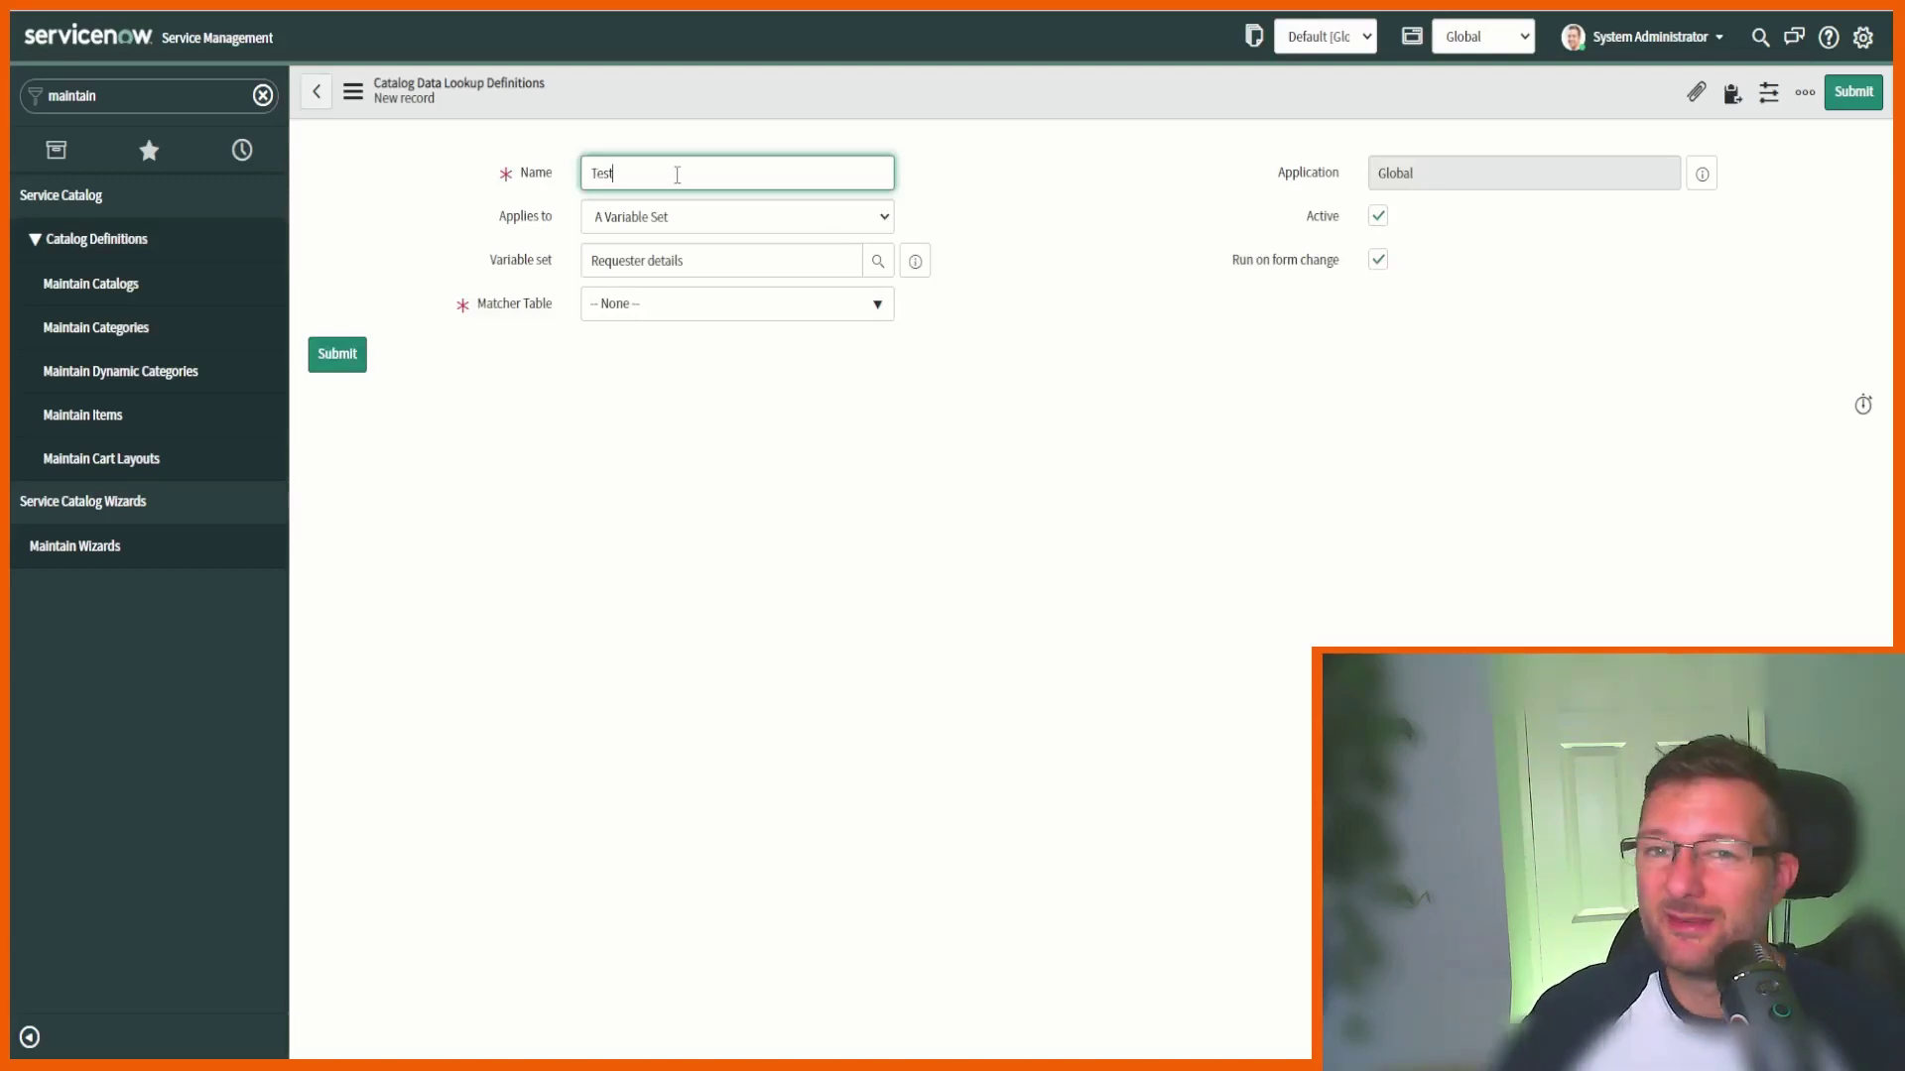
left_click(704, 318)
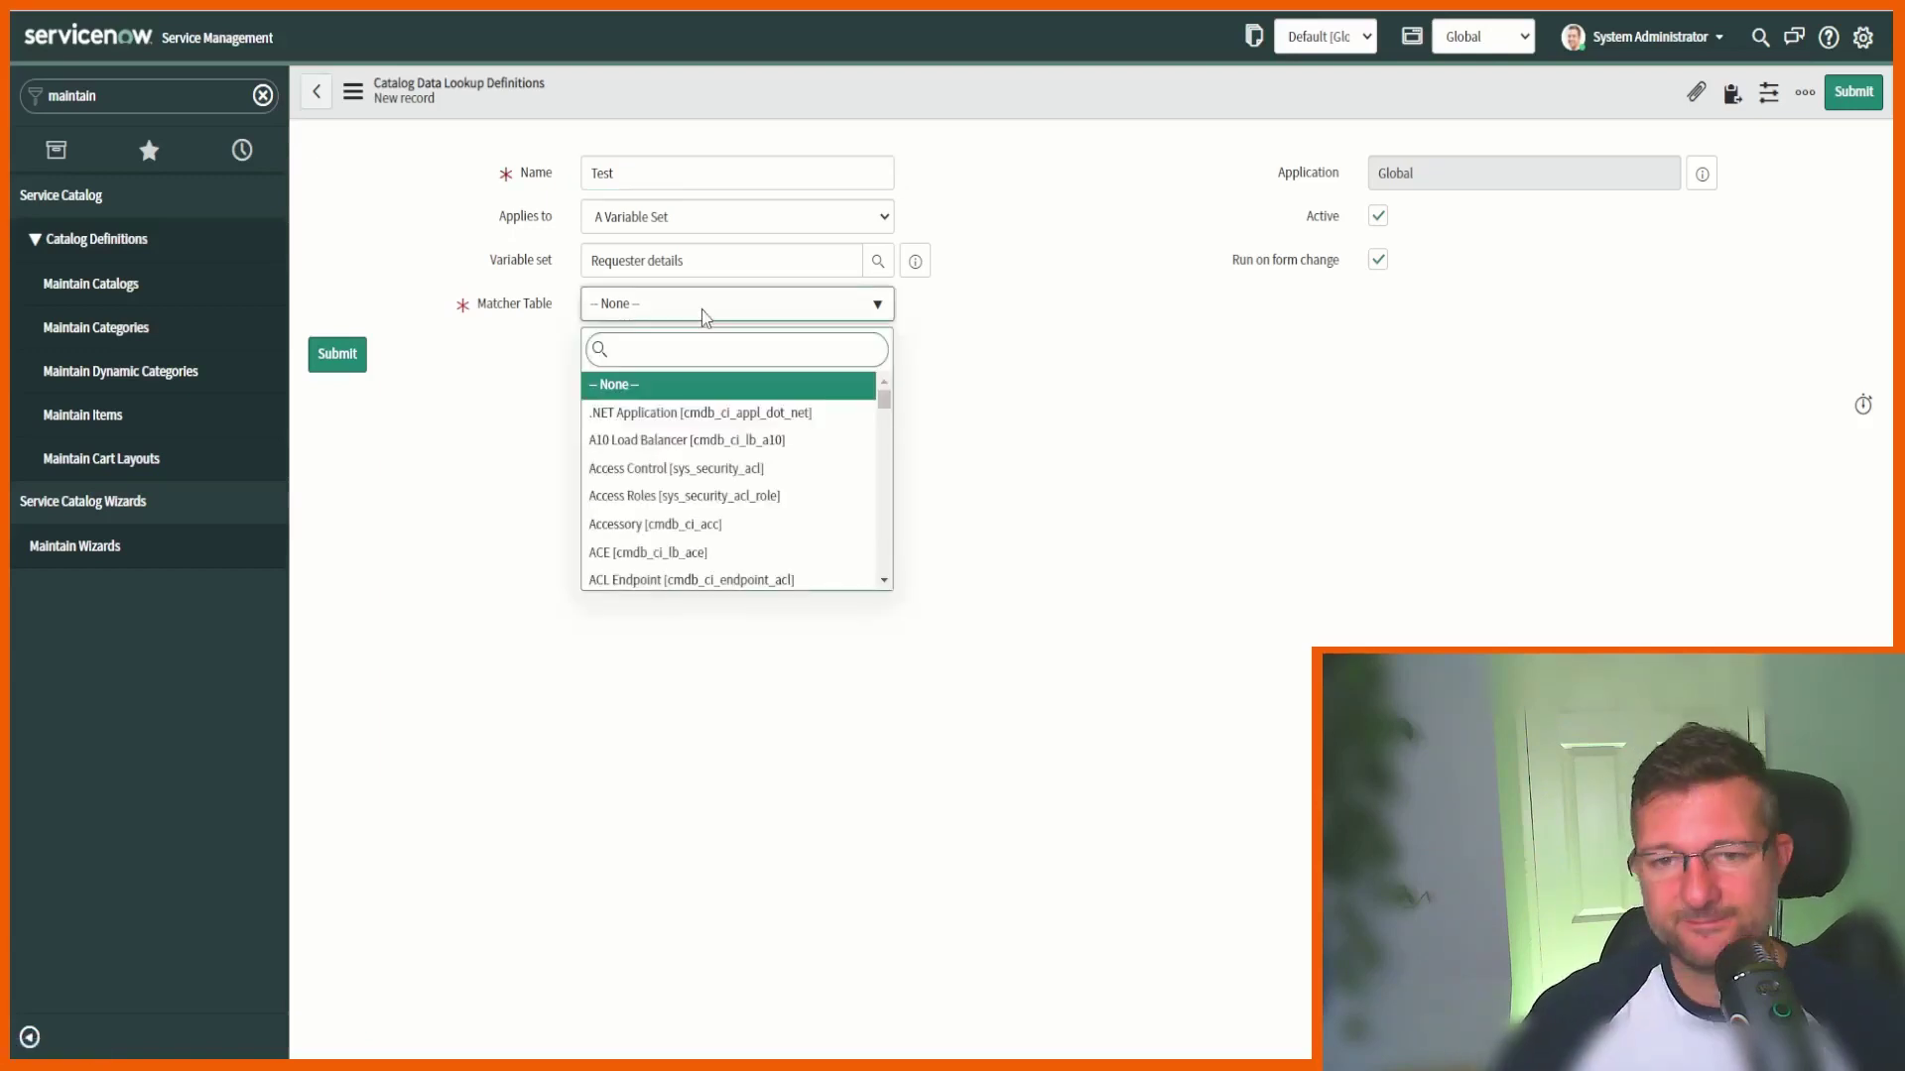
type("sys_user")
scroll(694, 436, "down", 3)
scroll(695, 417, "up", 1)
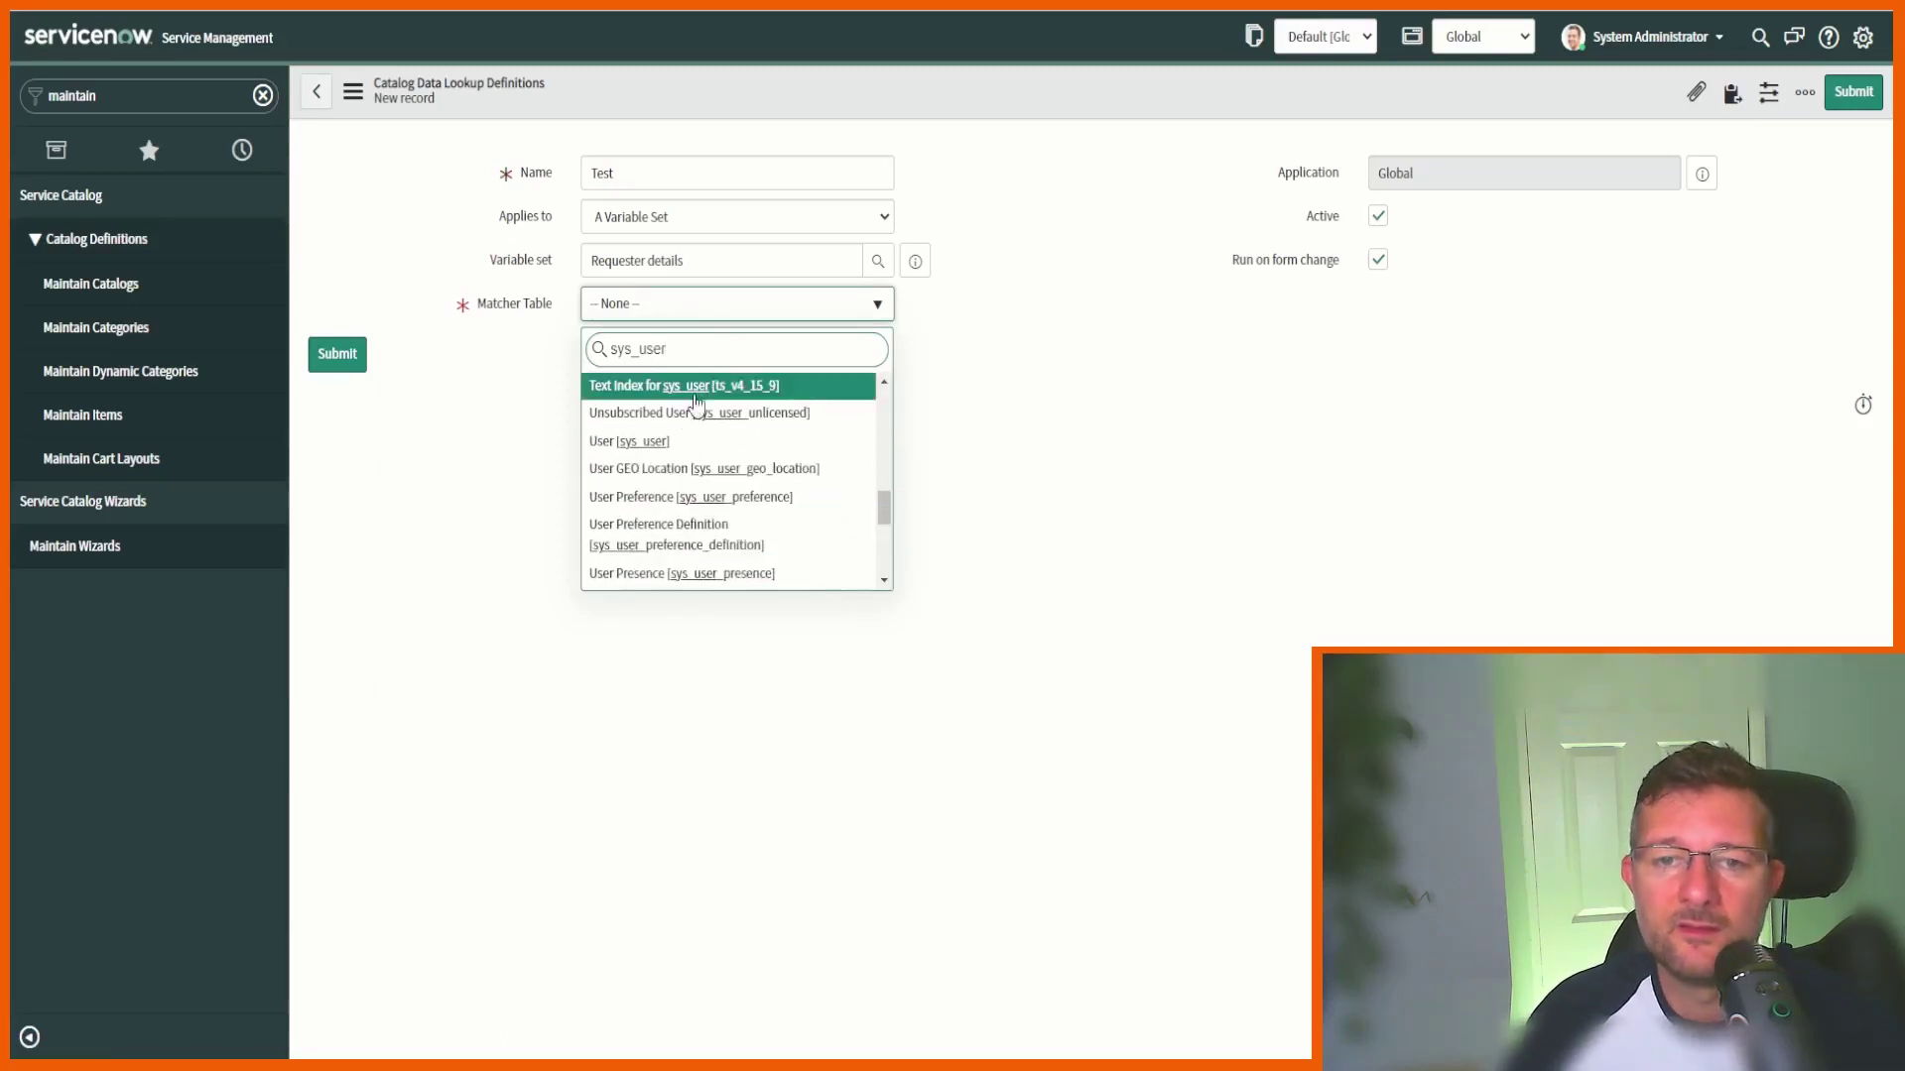
left_click(659, 440)
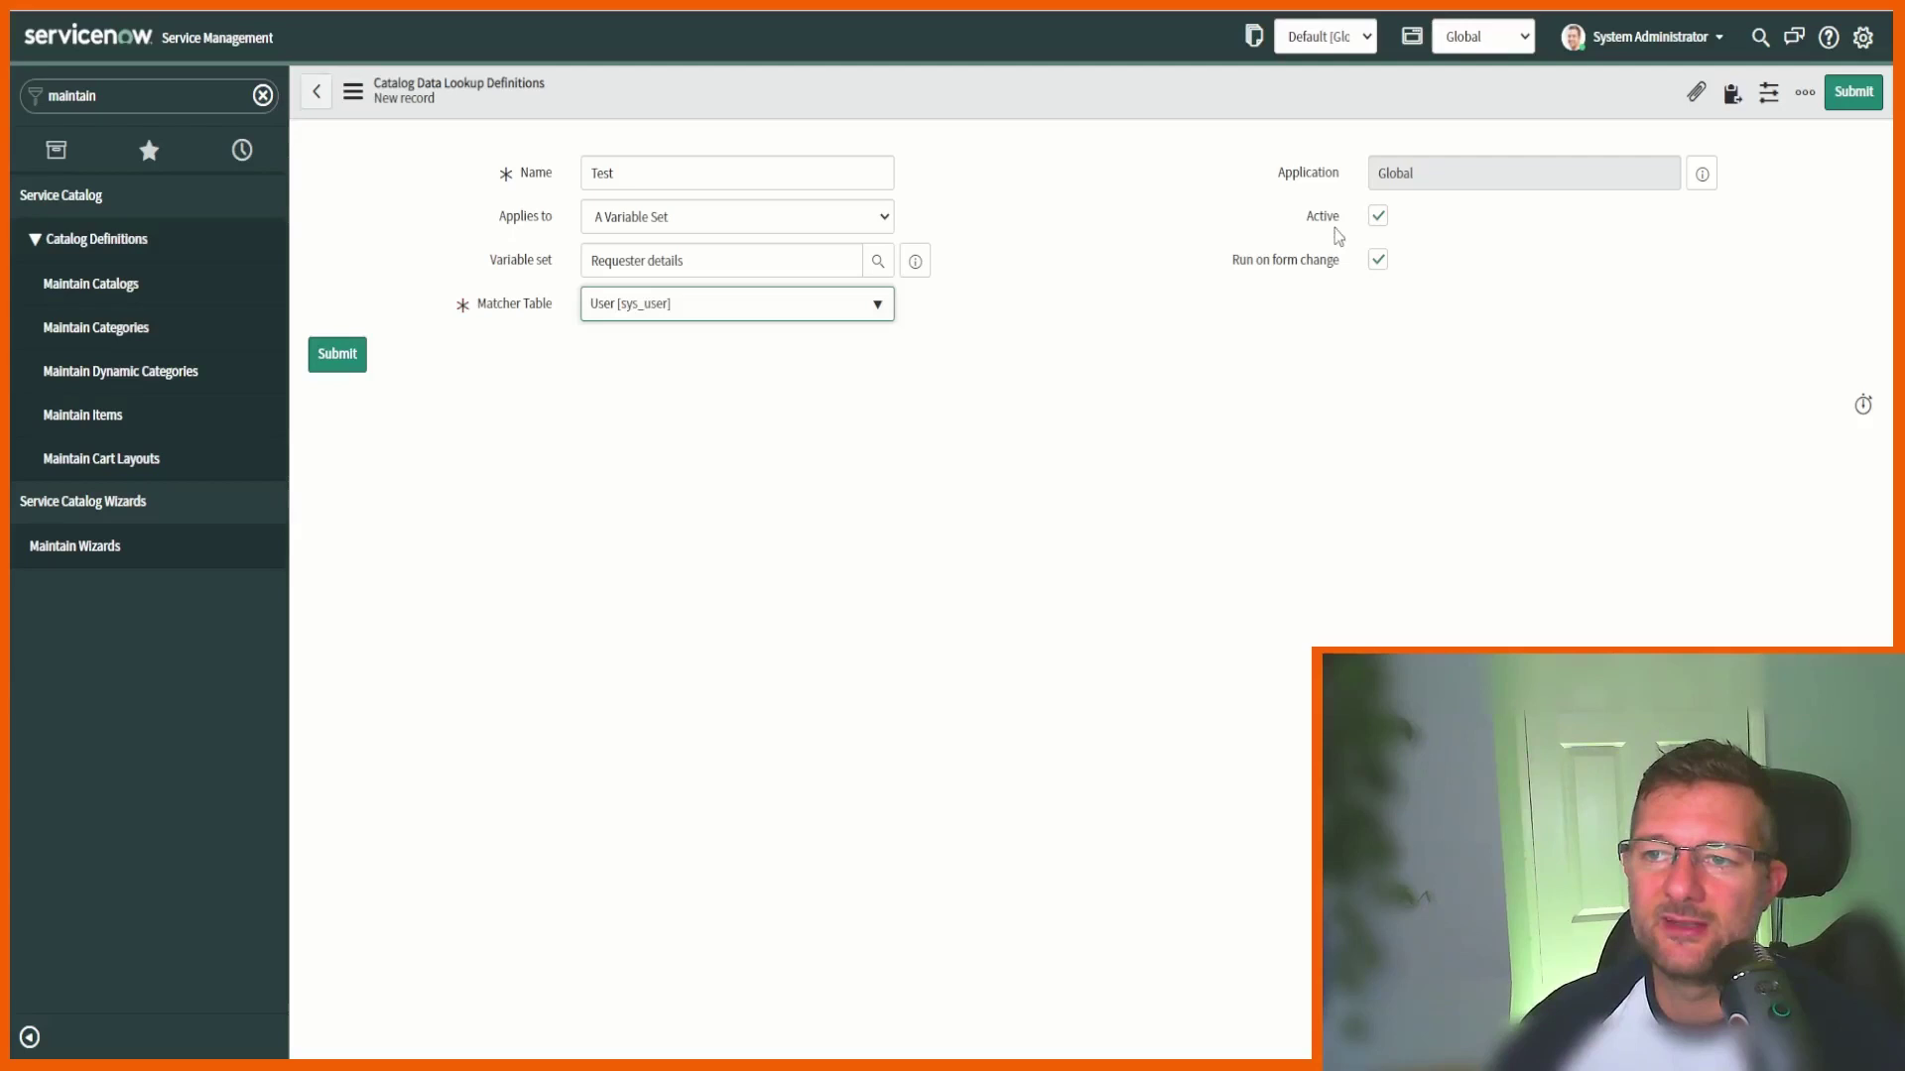
mouse_move(1338, 231)
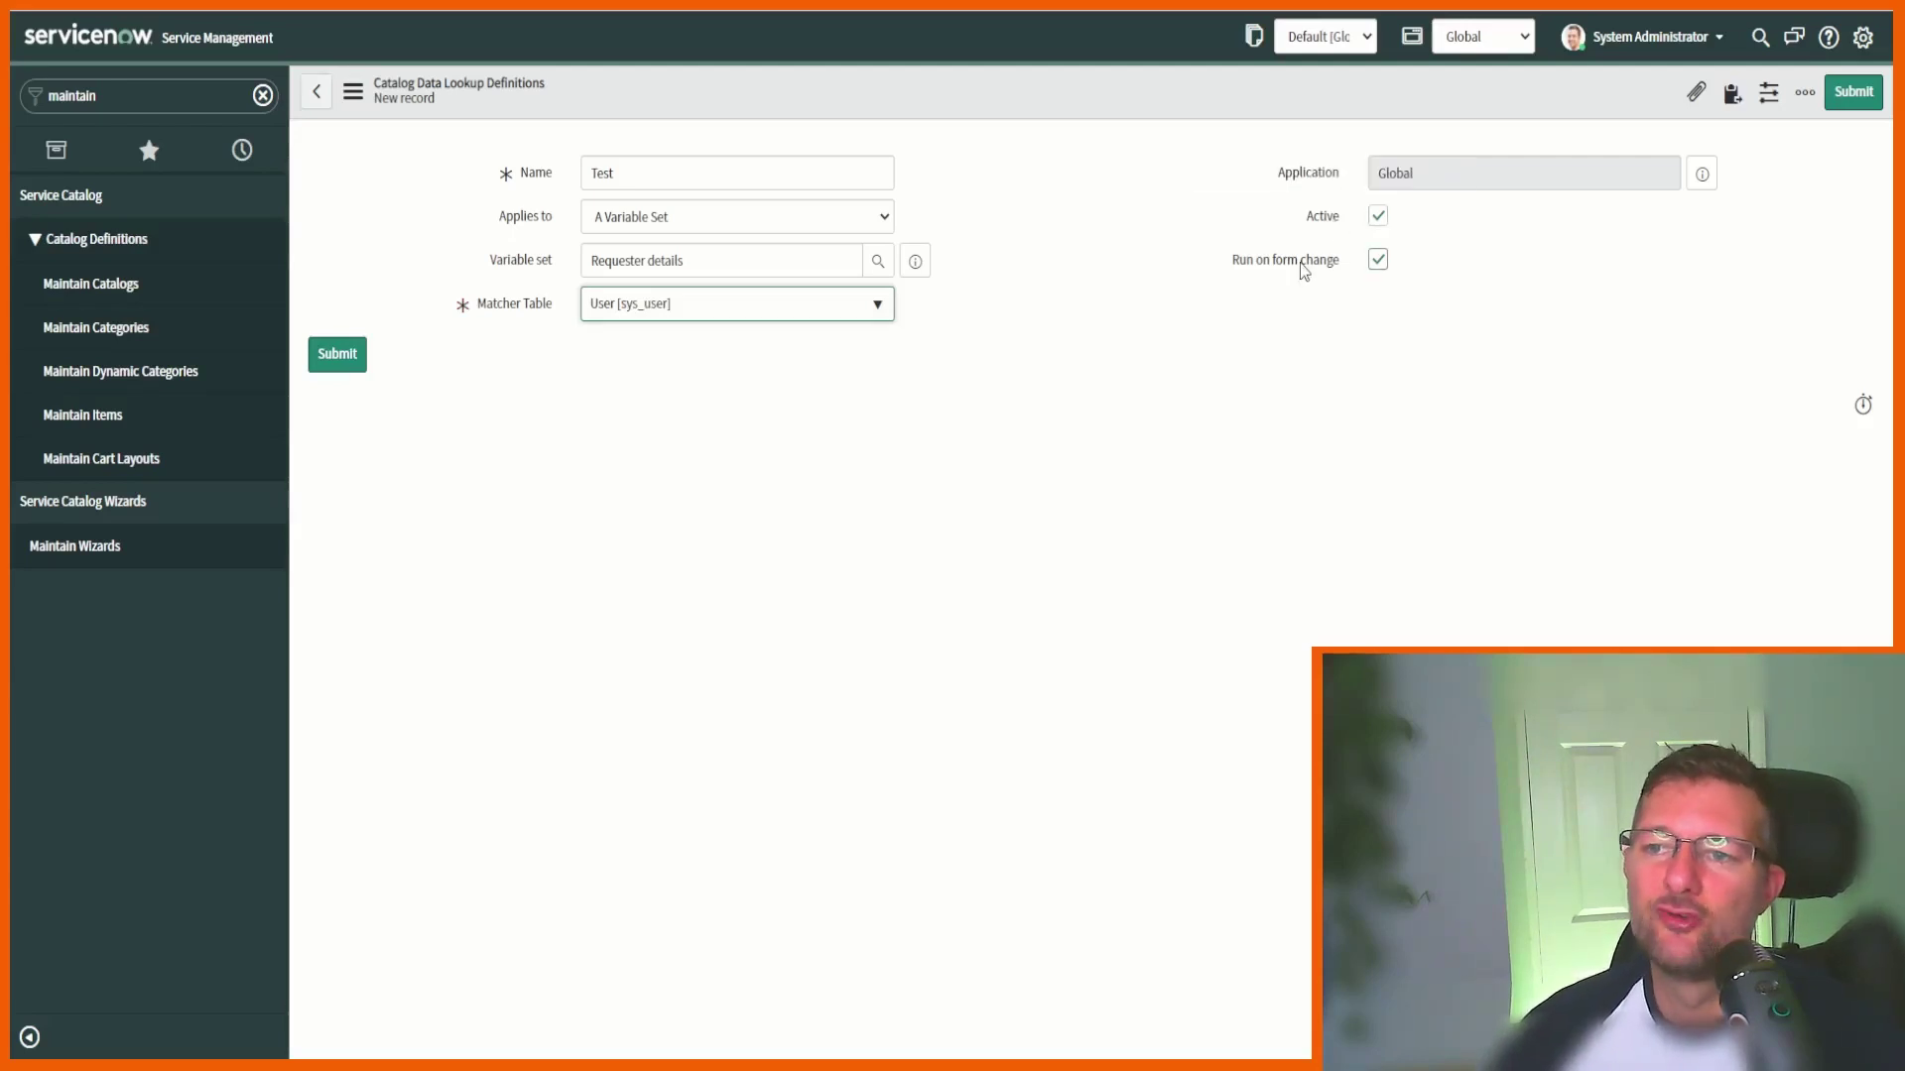
mouse_move(1305, 277)
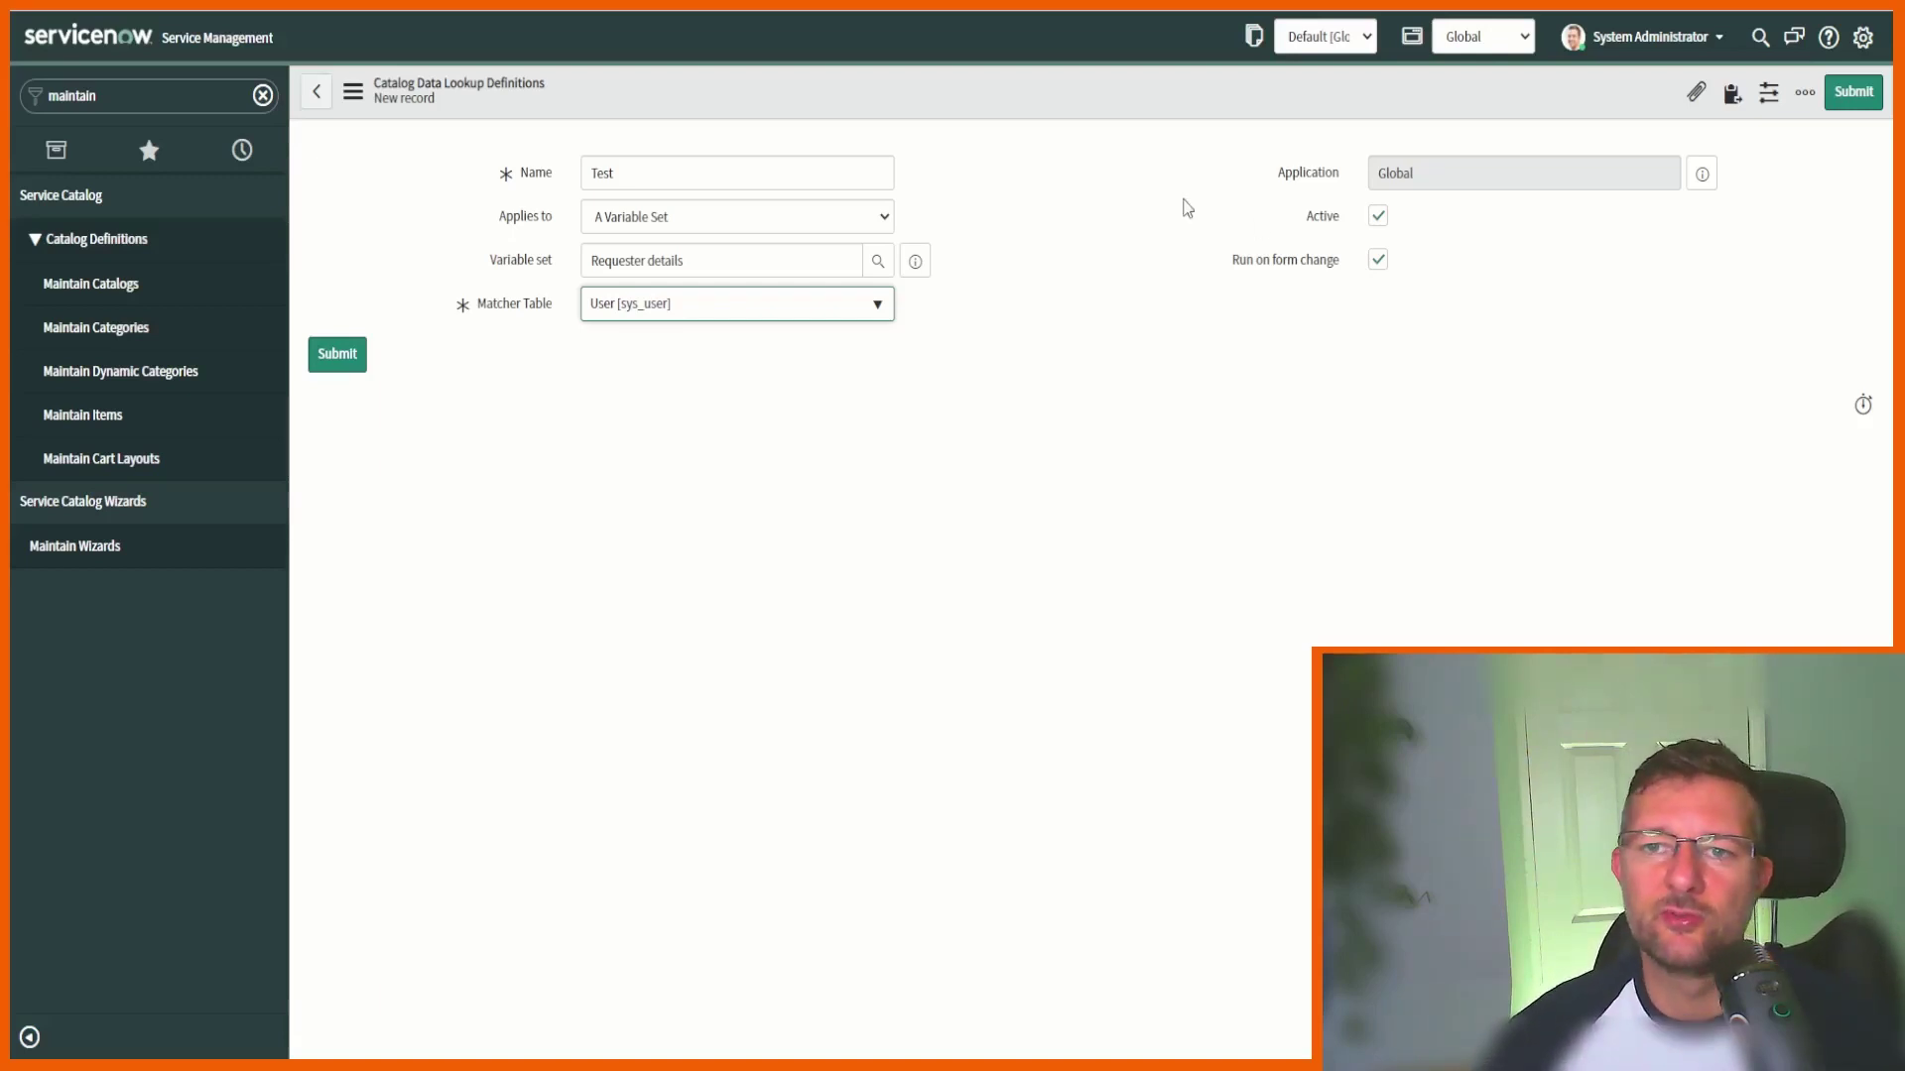
left_click(357, 357)
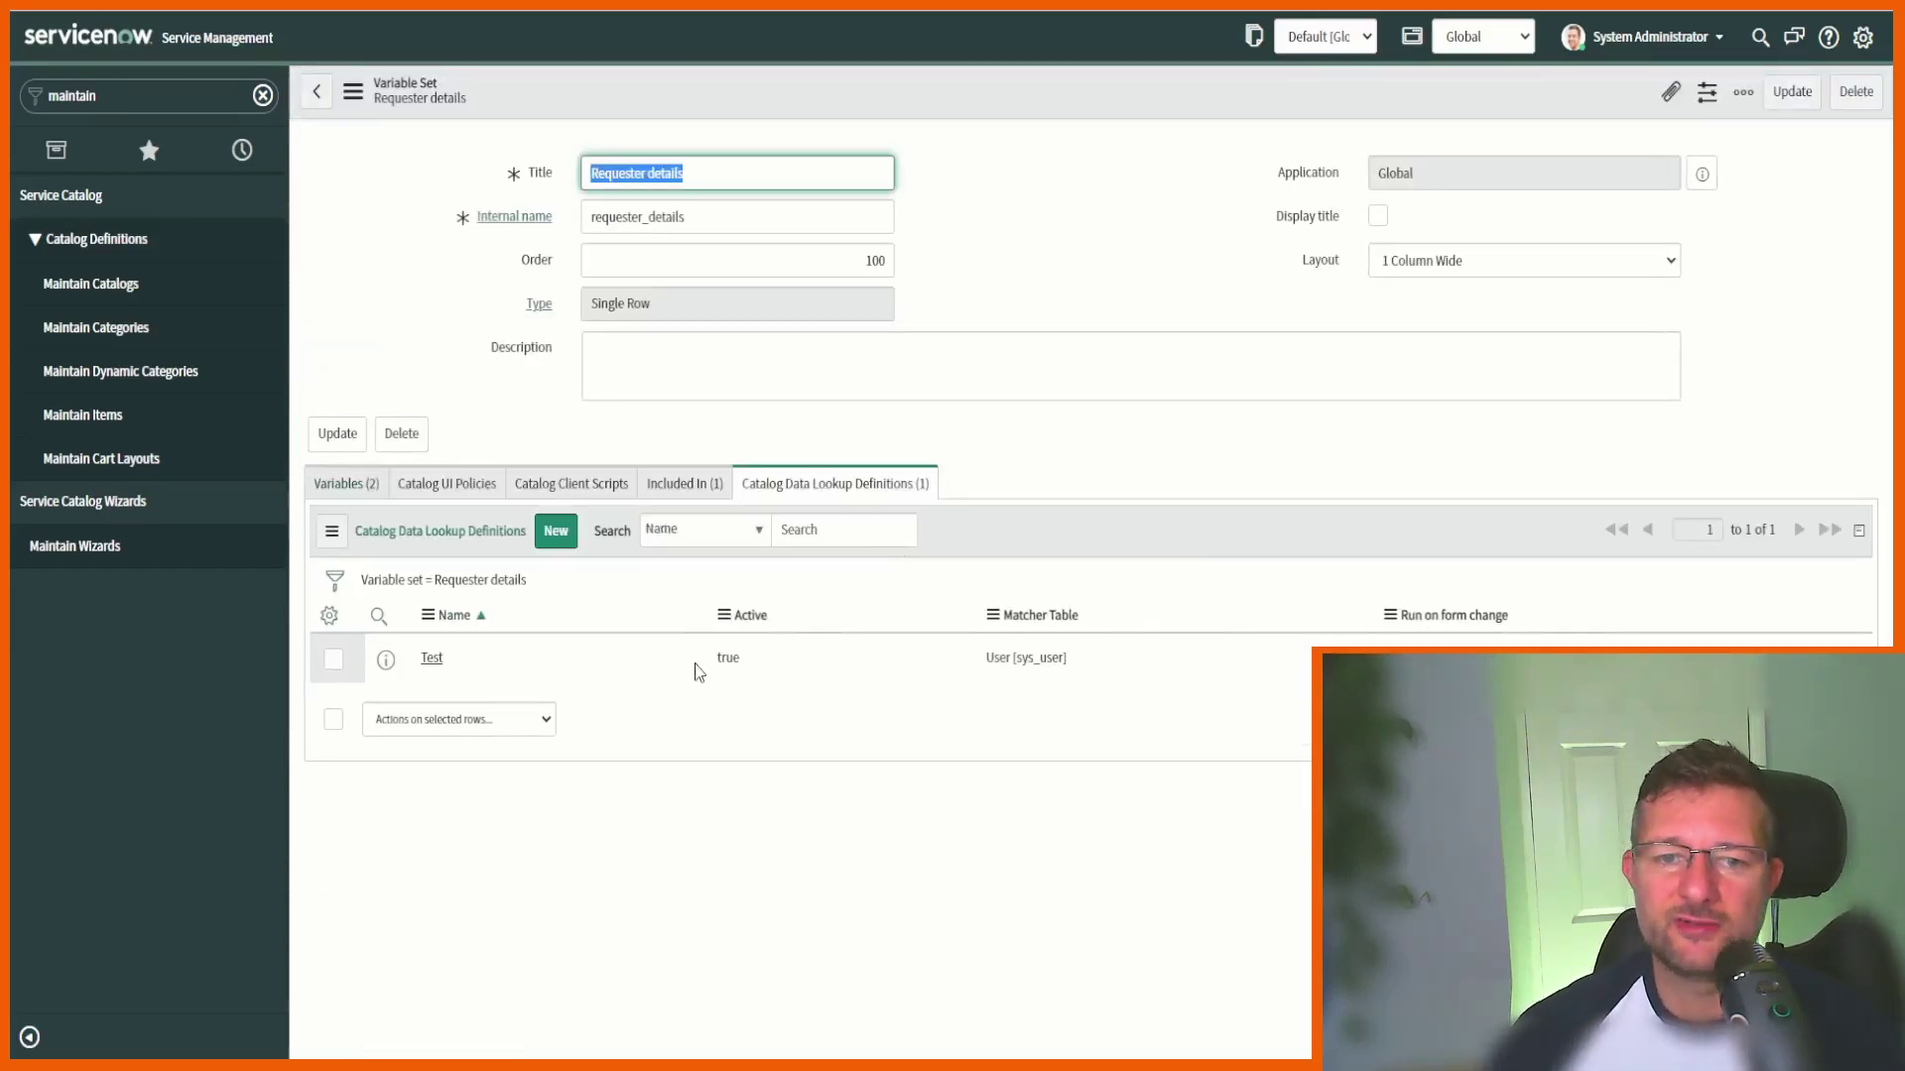
Add a catalog matcher variable definition to Test that matches who_s_ordering to the Sys ID field with exact lookup match enabled.
left_click(659, 793)
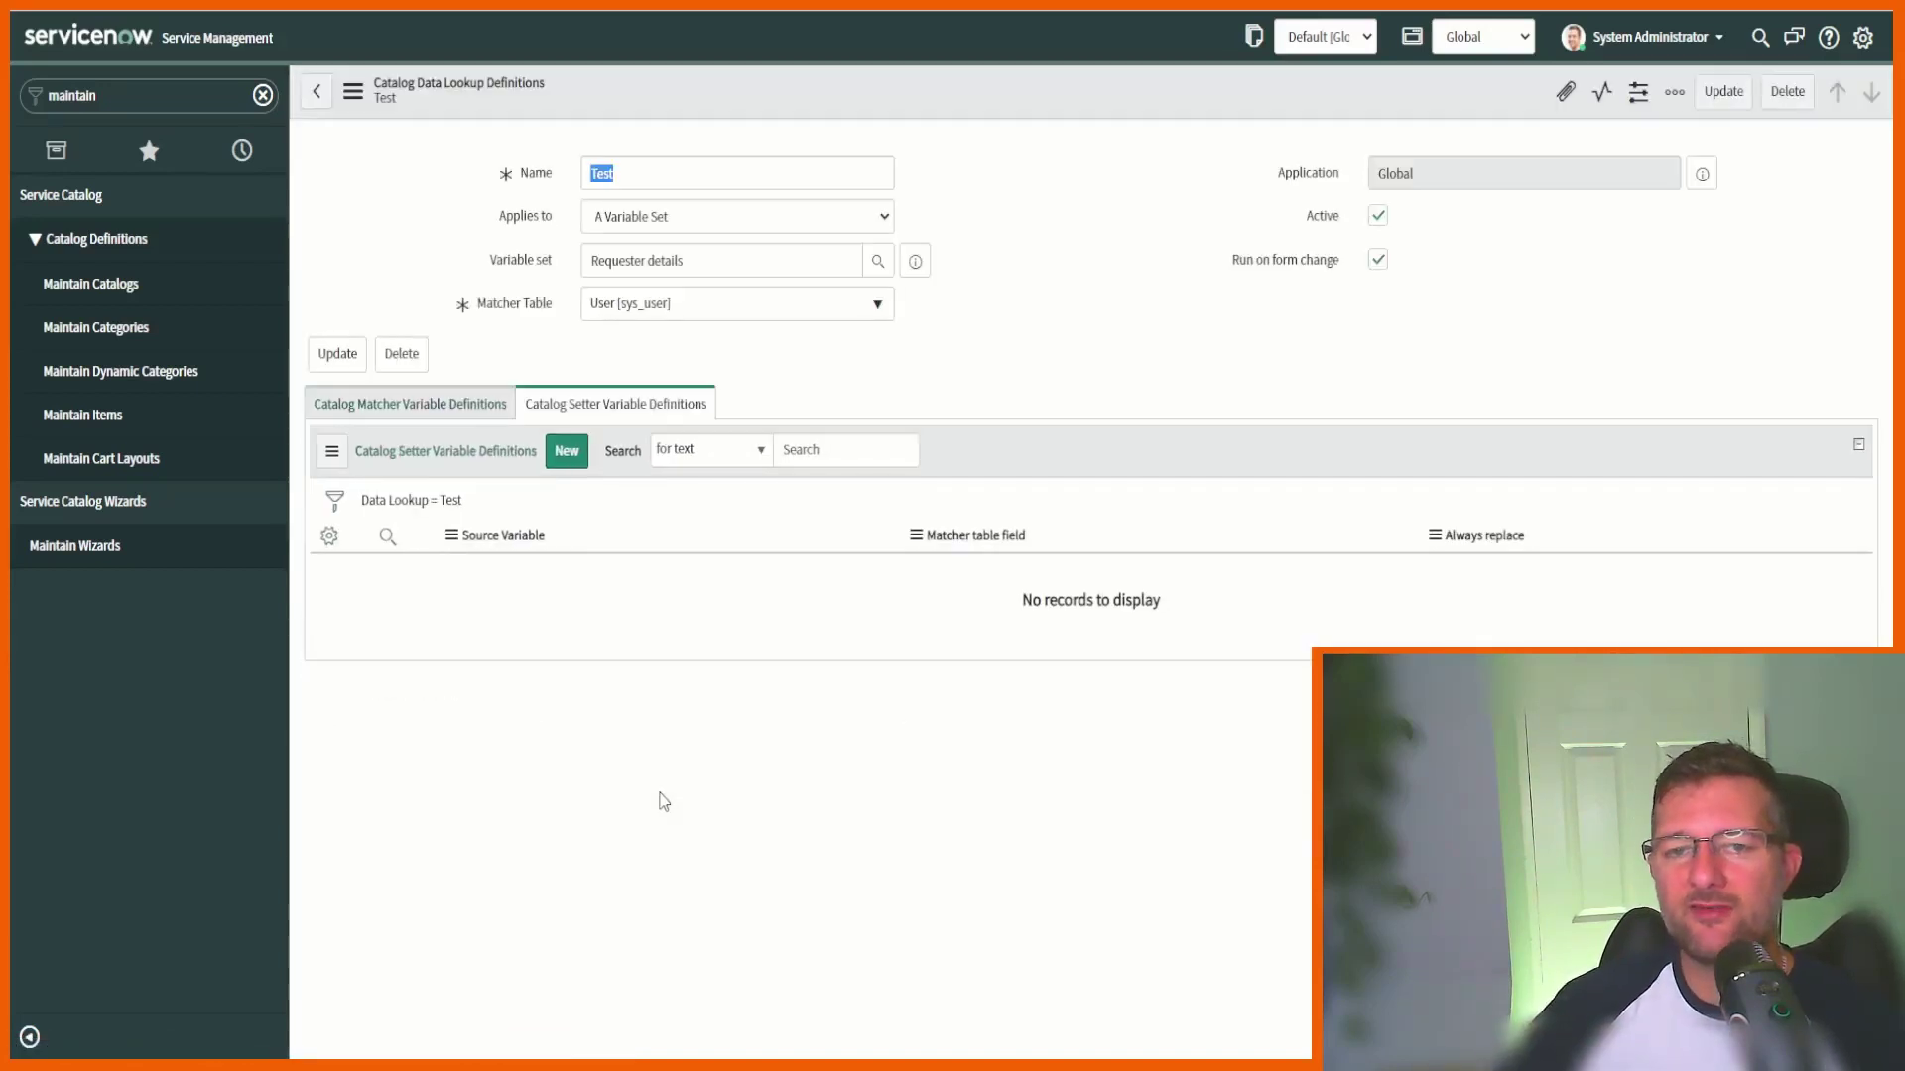
left_click(445, 404)
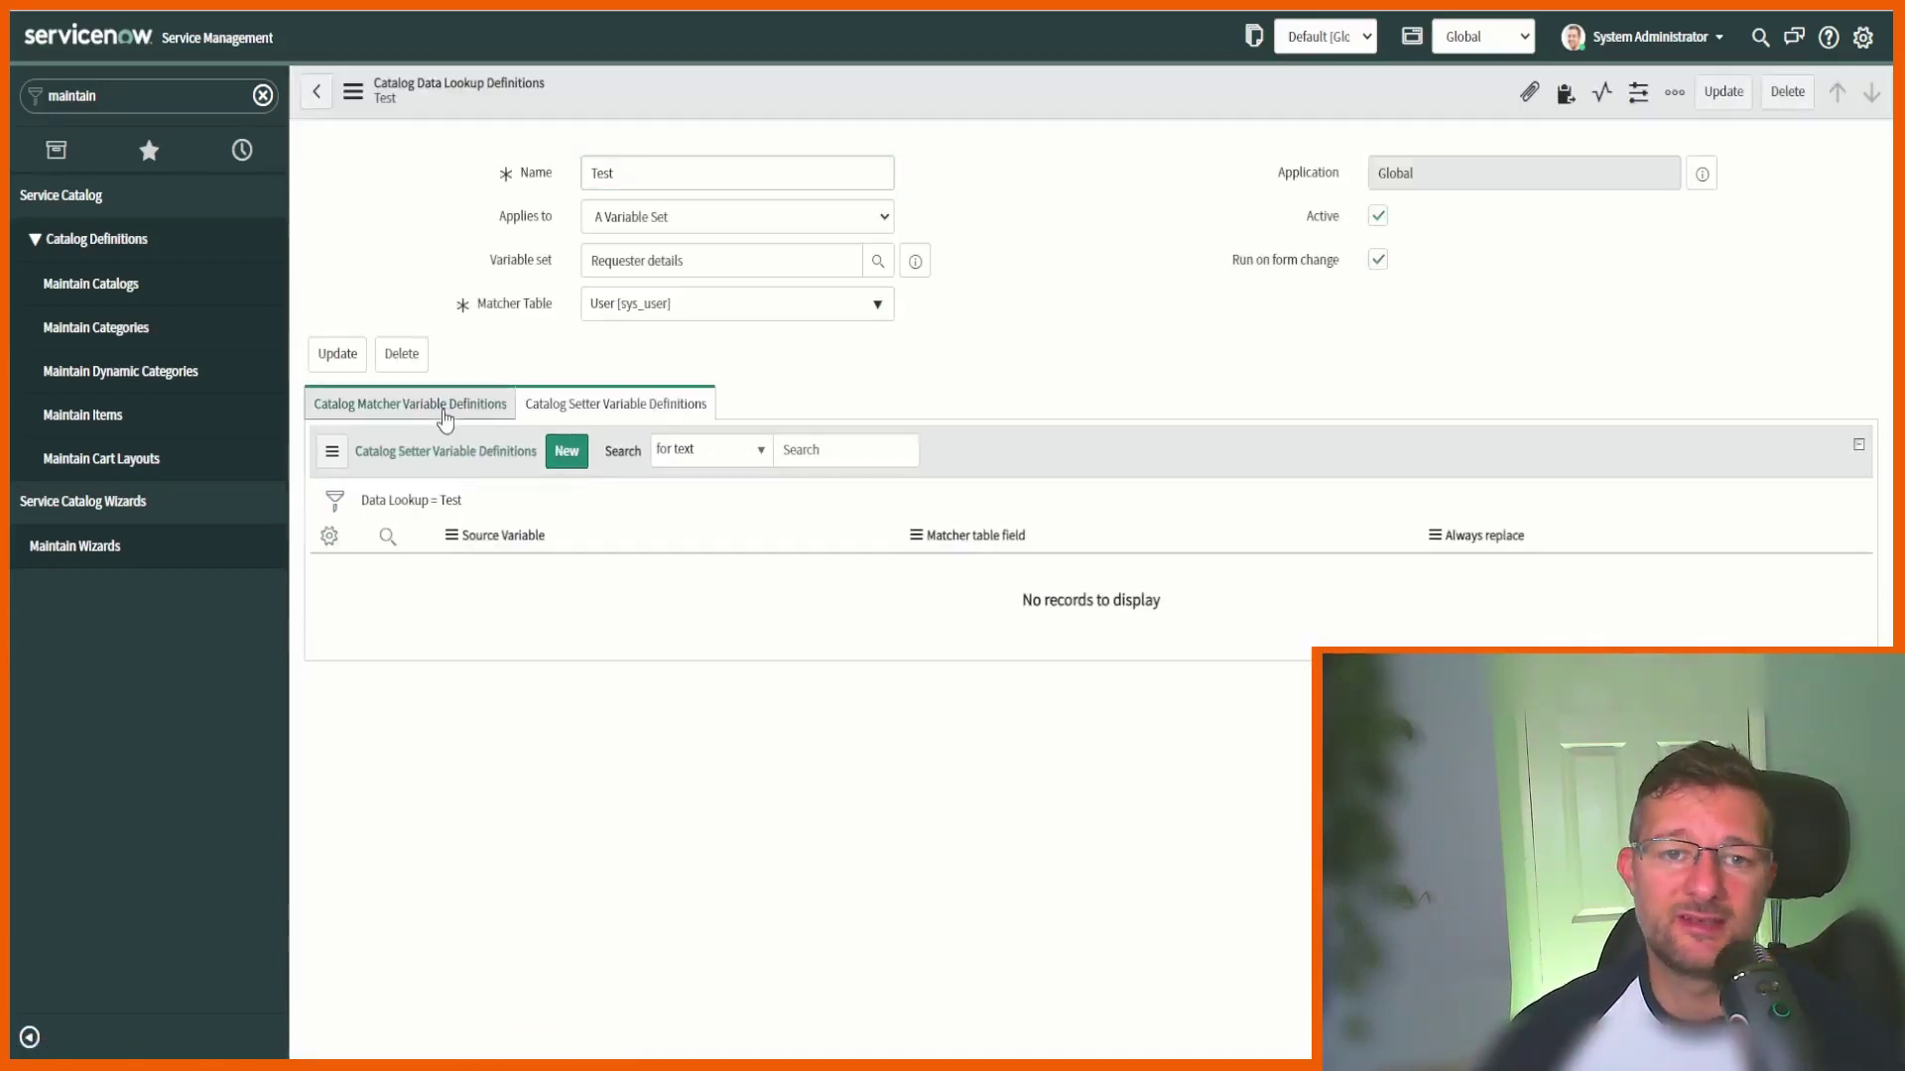
left_click(578, 455)
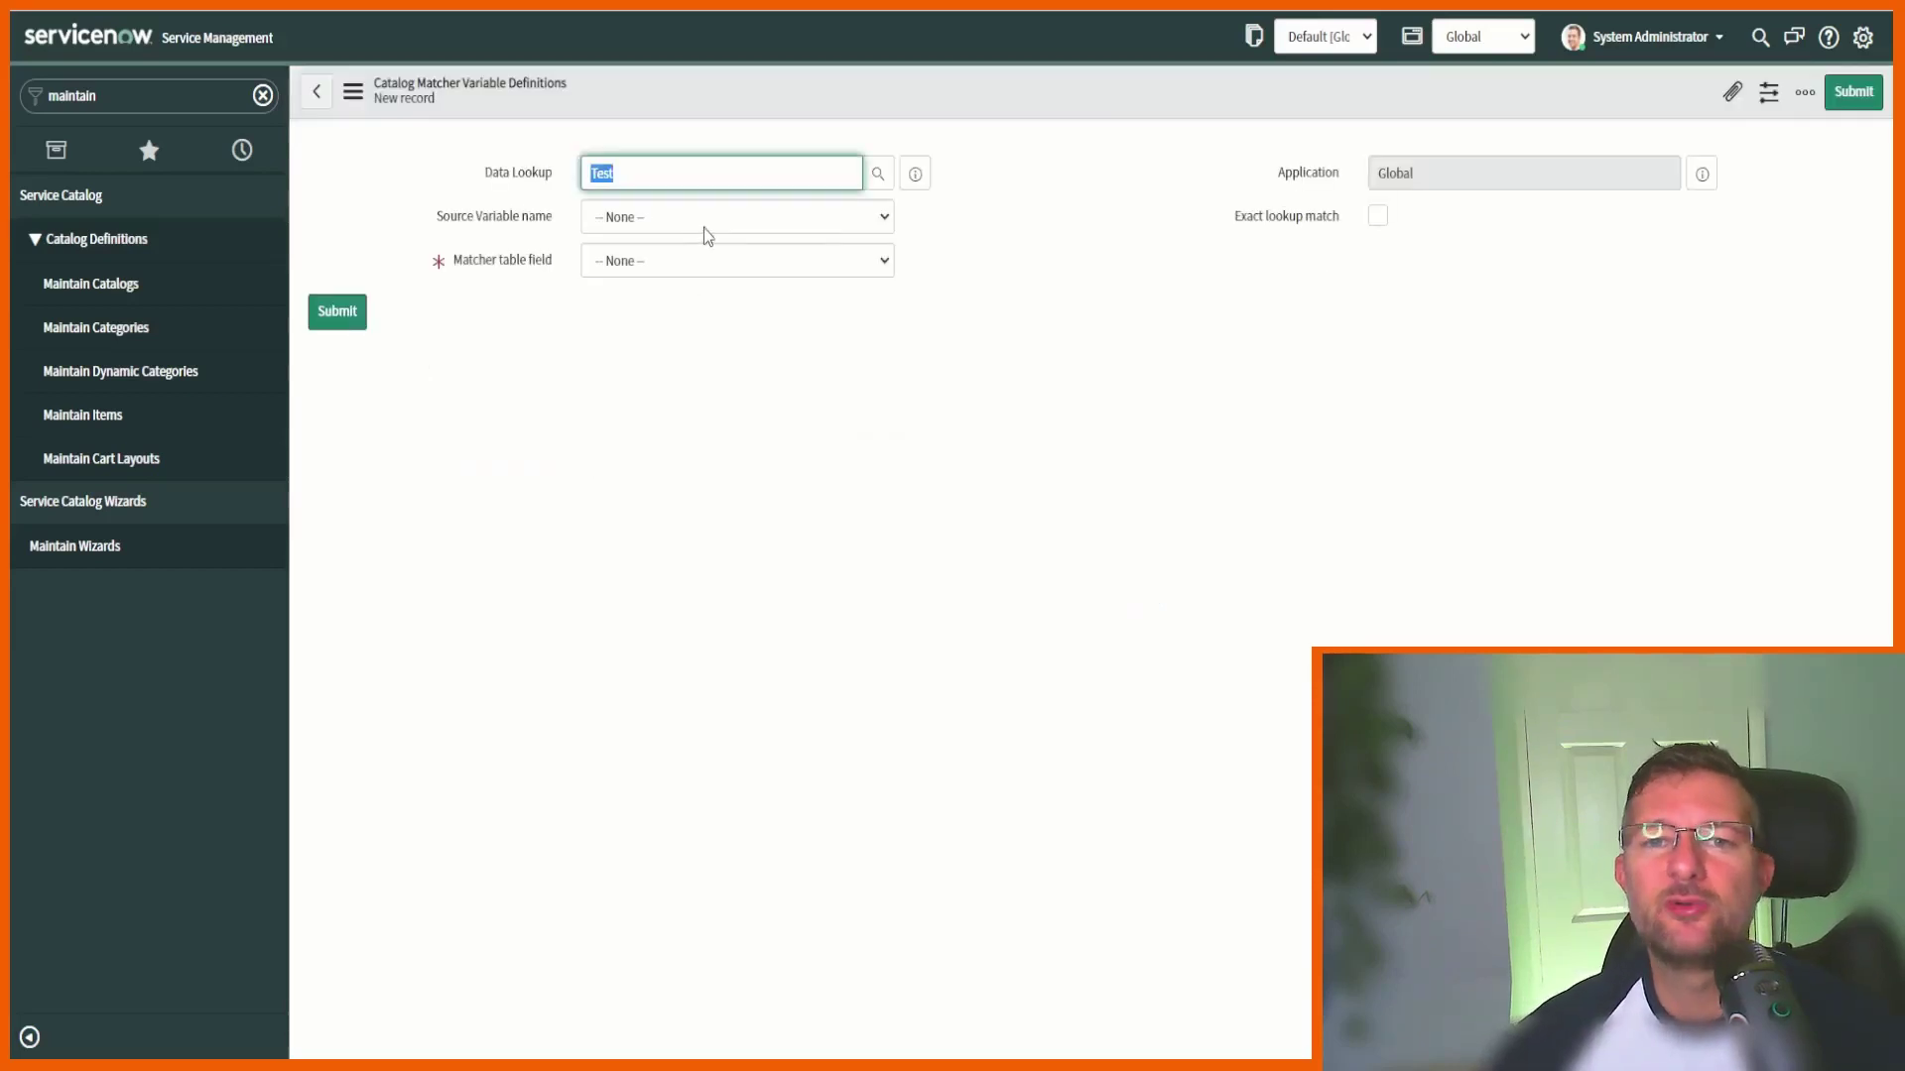
left_click(712, 220)
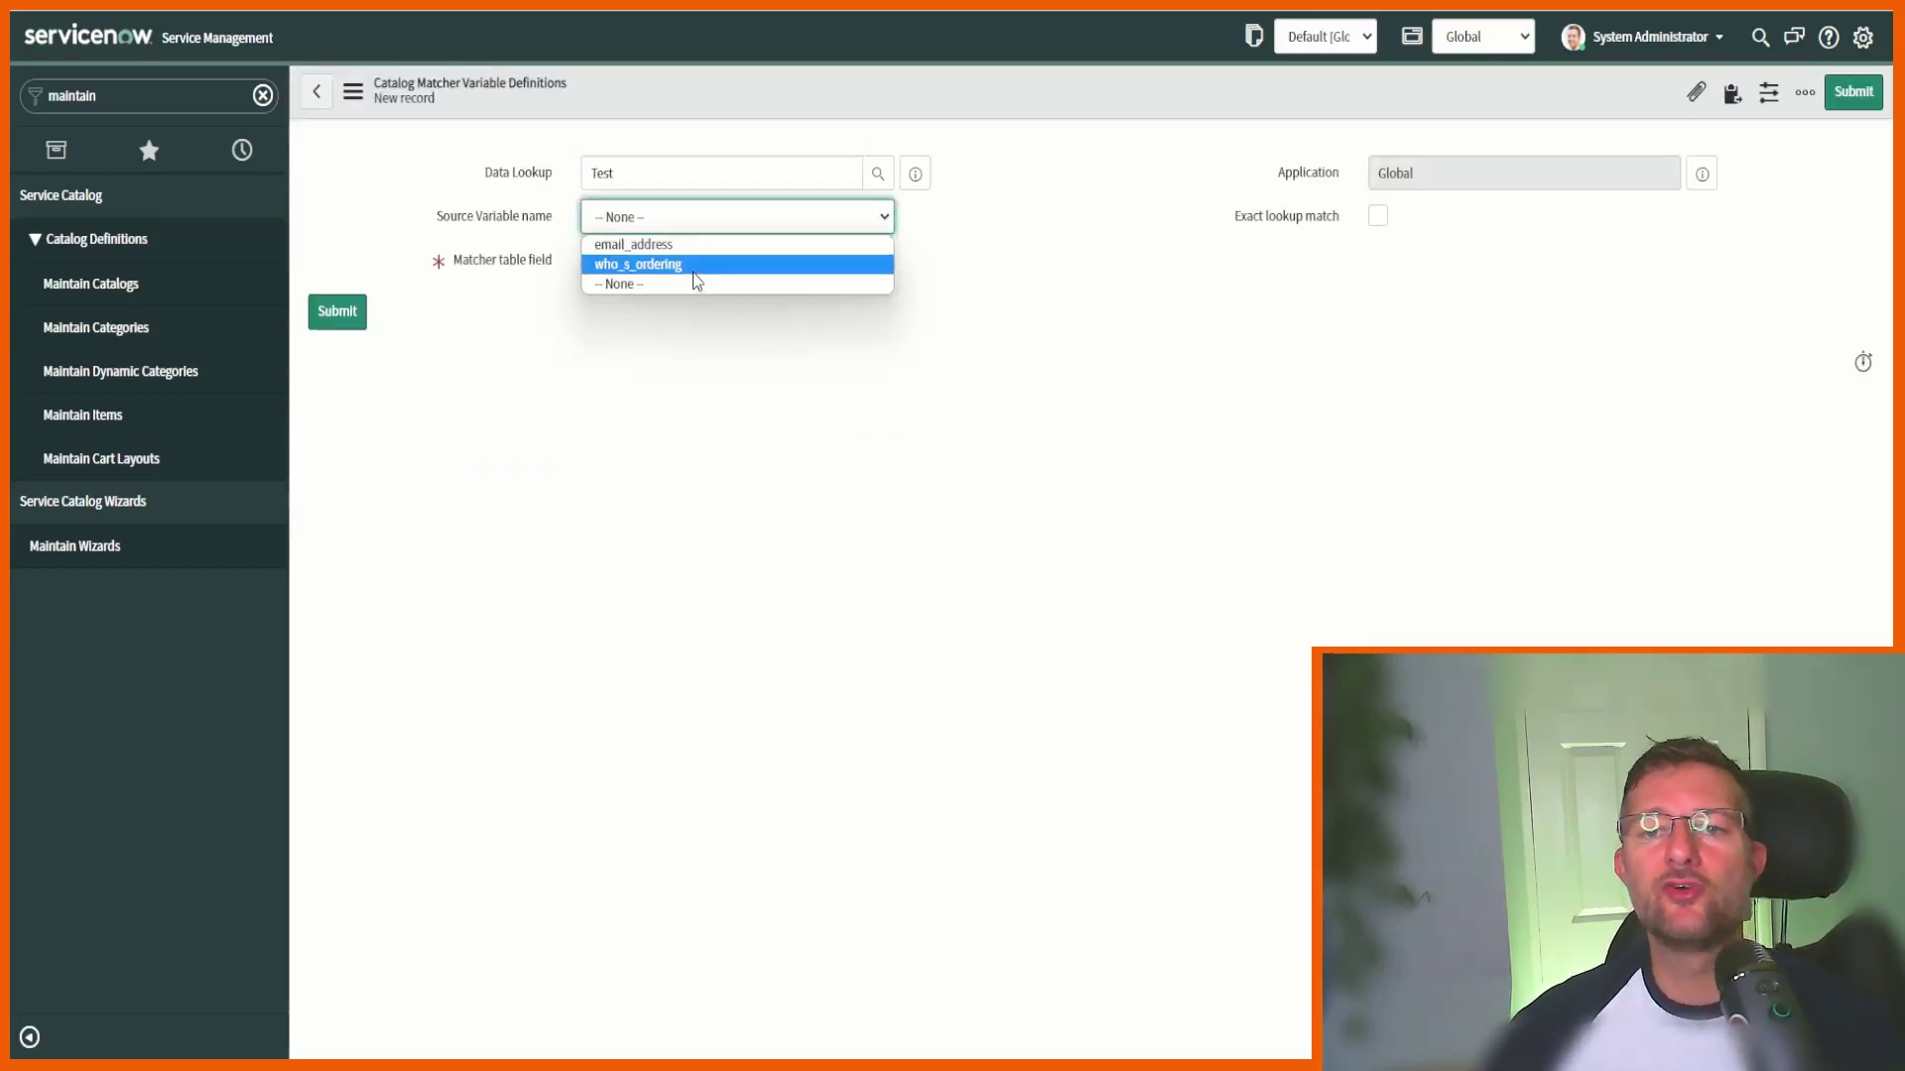
left_click(693, 275)
left_click(696, 266)
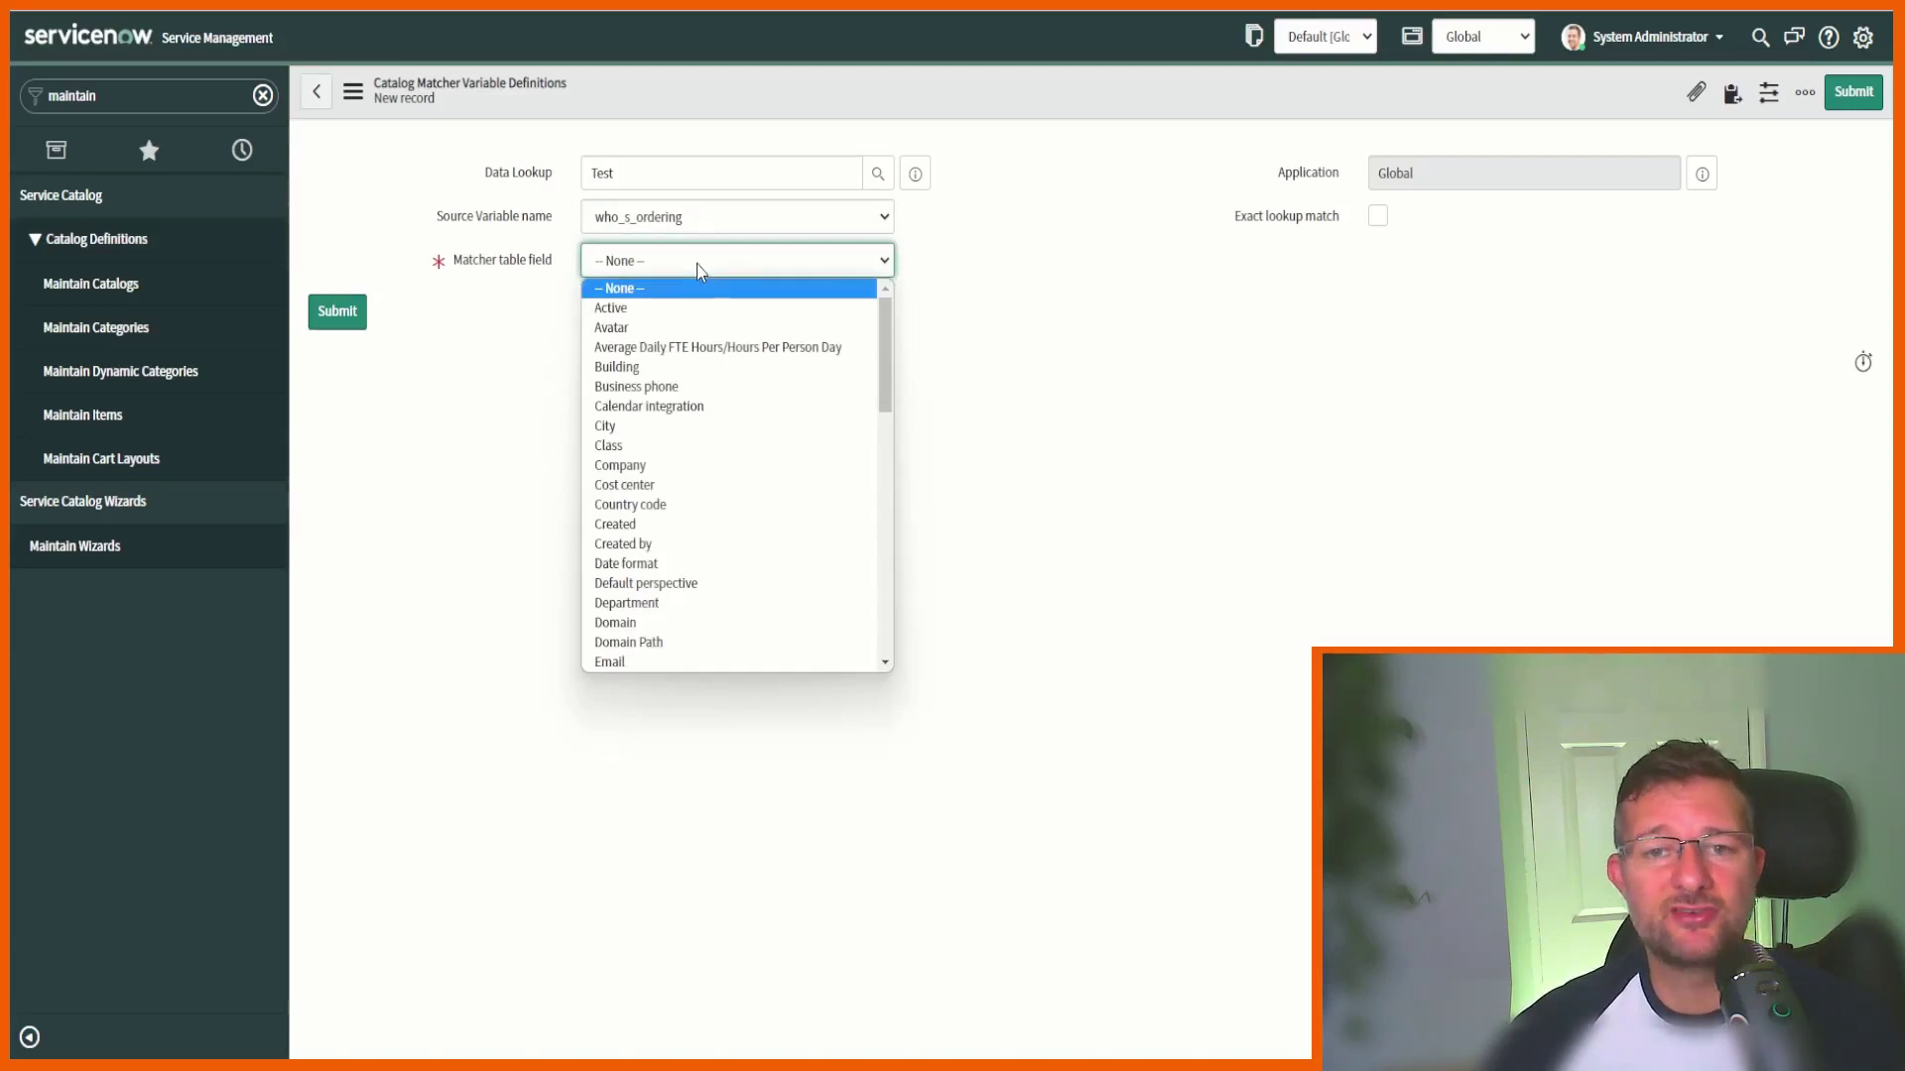
left_click_drag(886, 367, 871, 549)
left_click(757, 590)
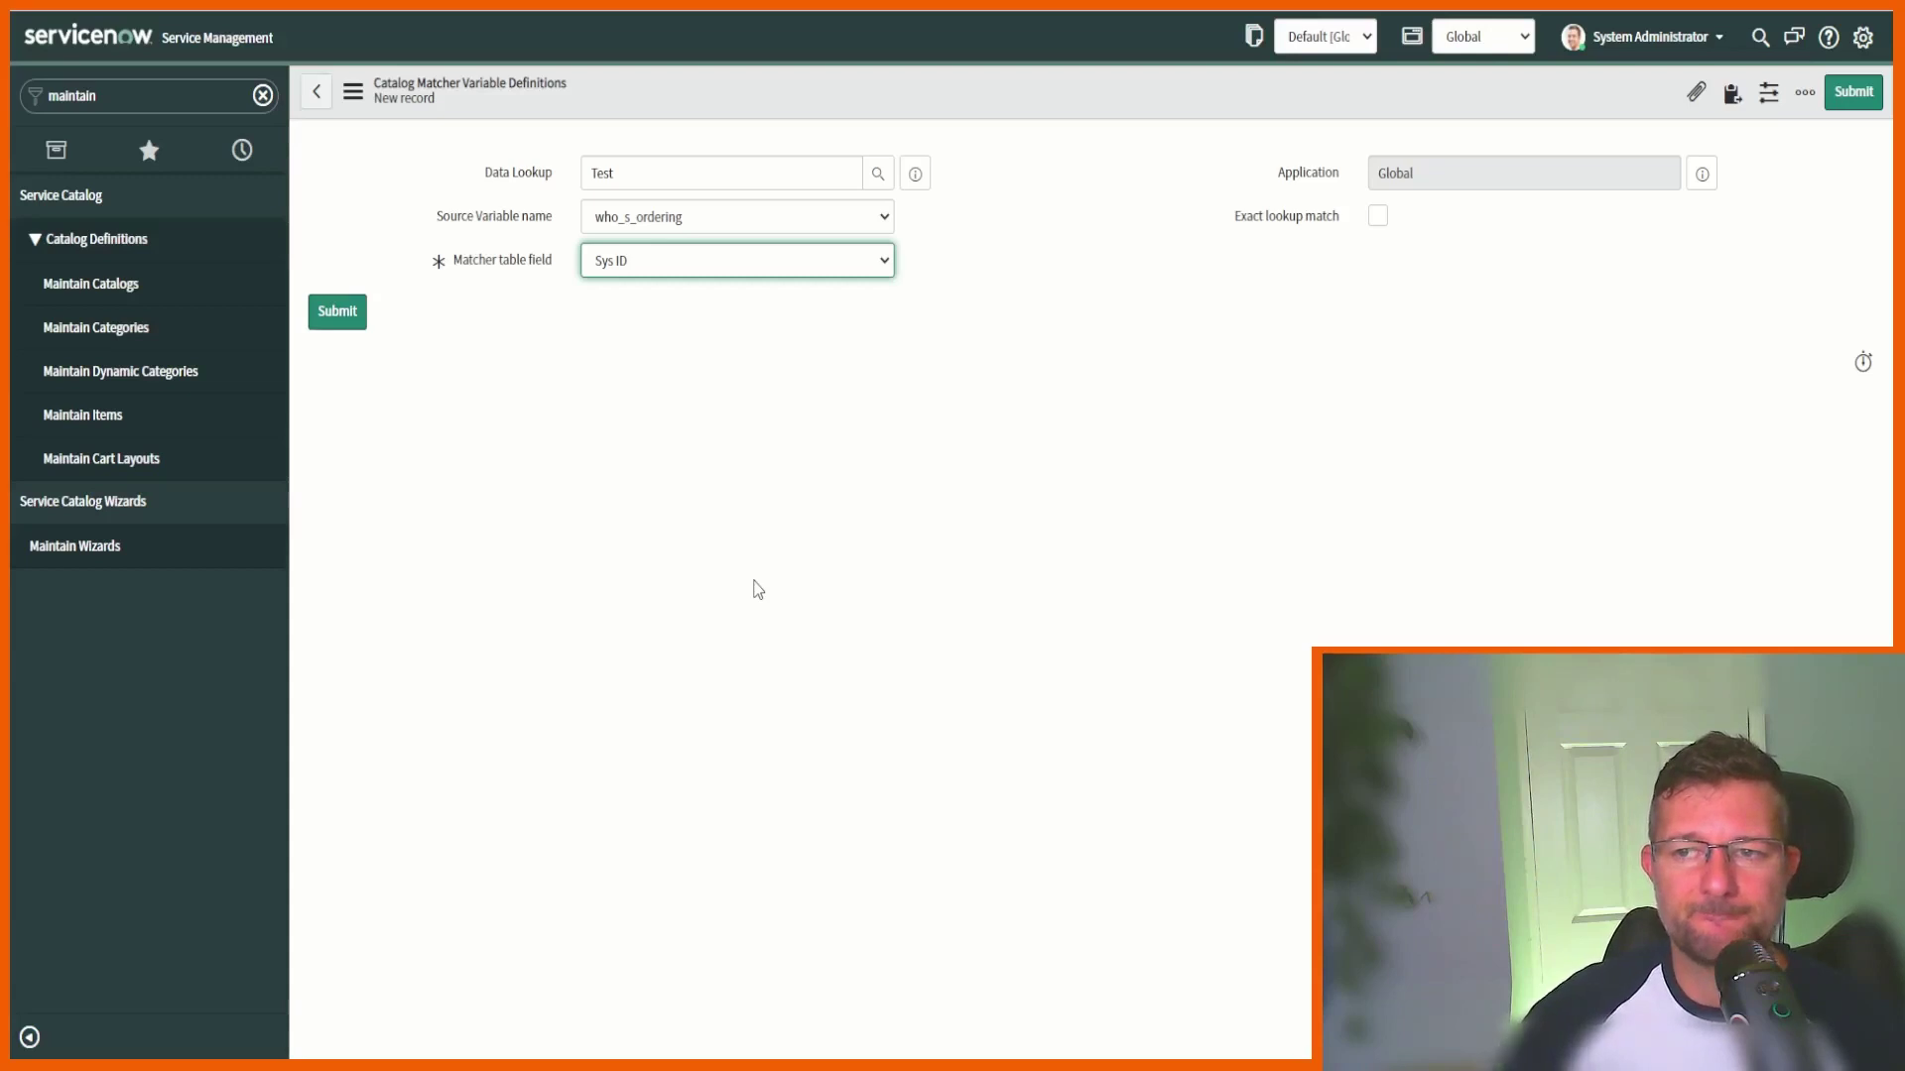
left_click(1379, 218)
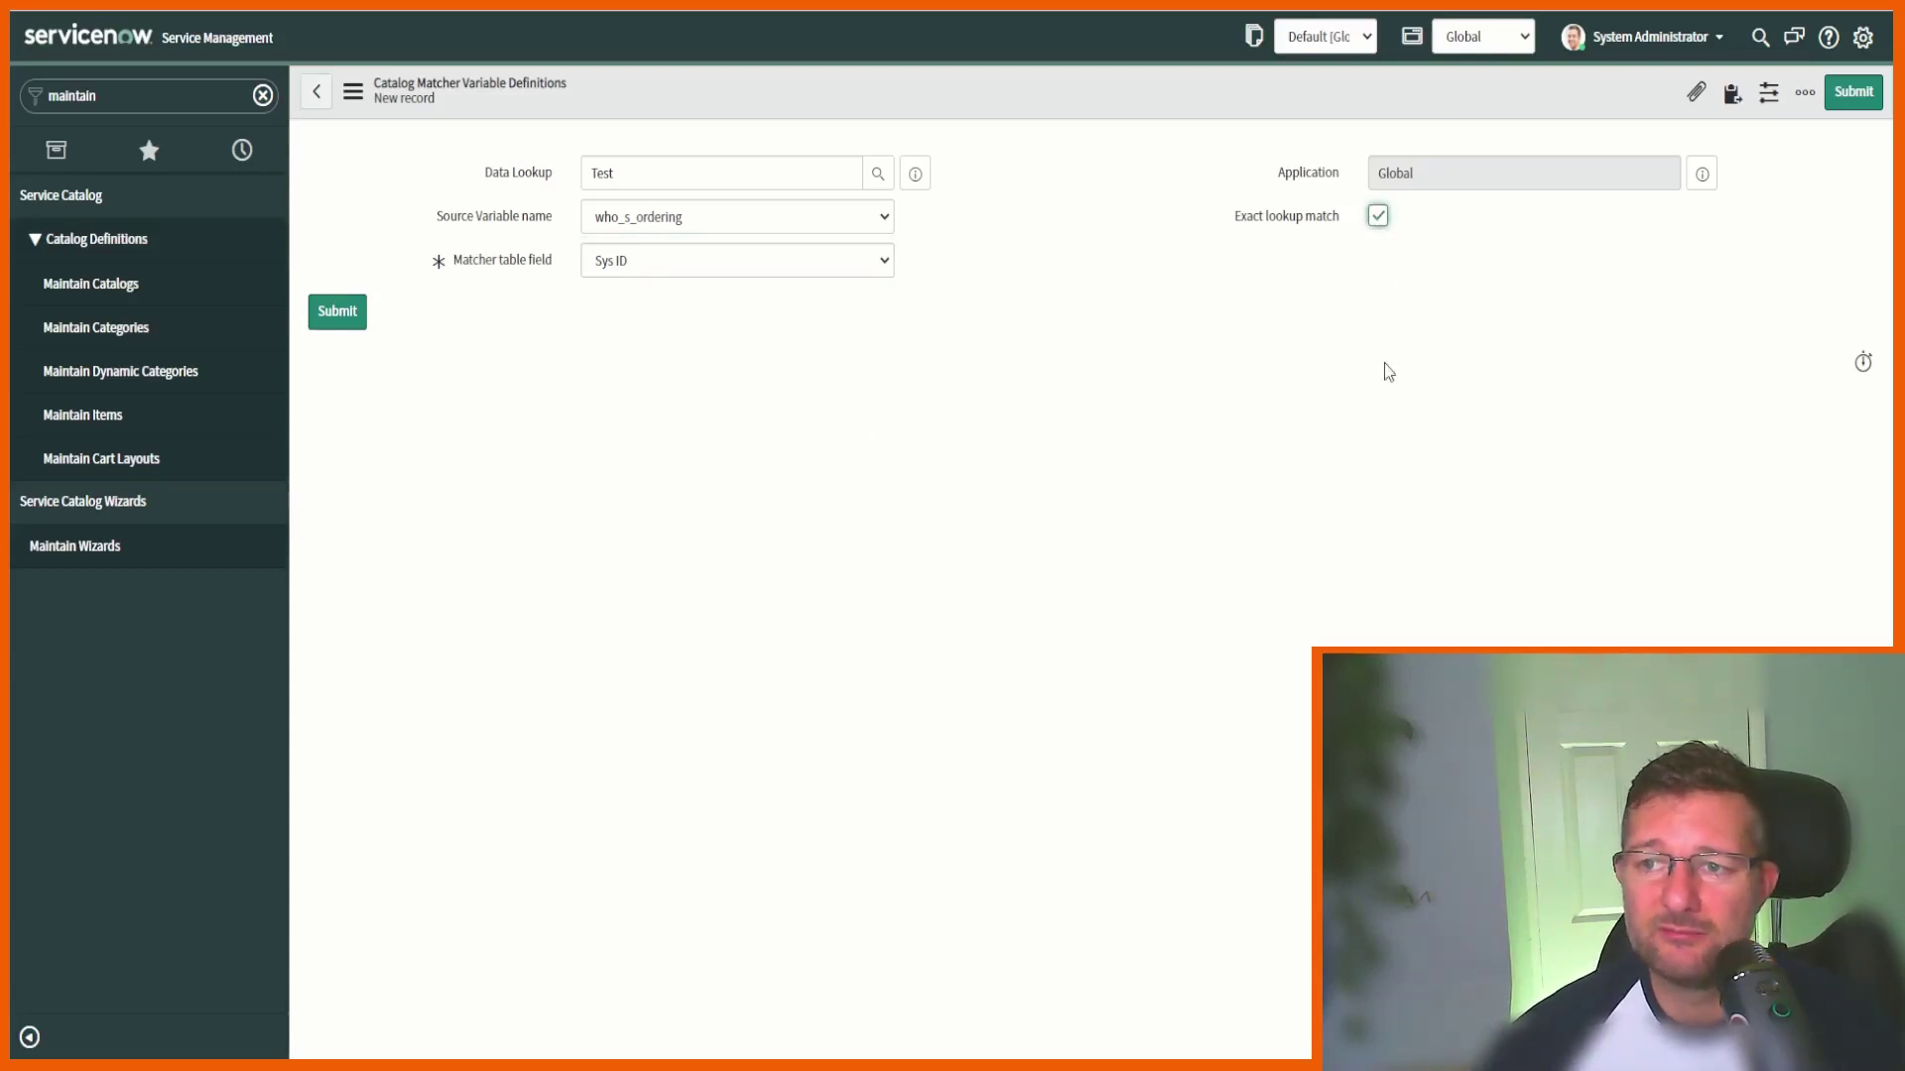
left_click(356, 313)
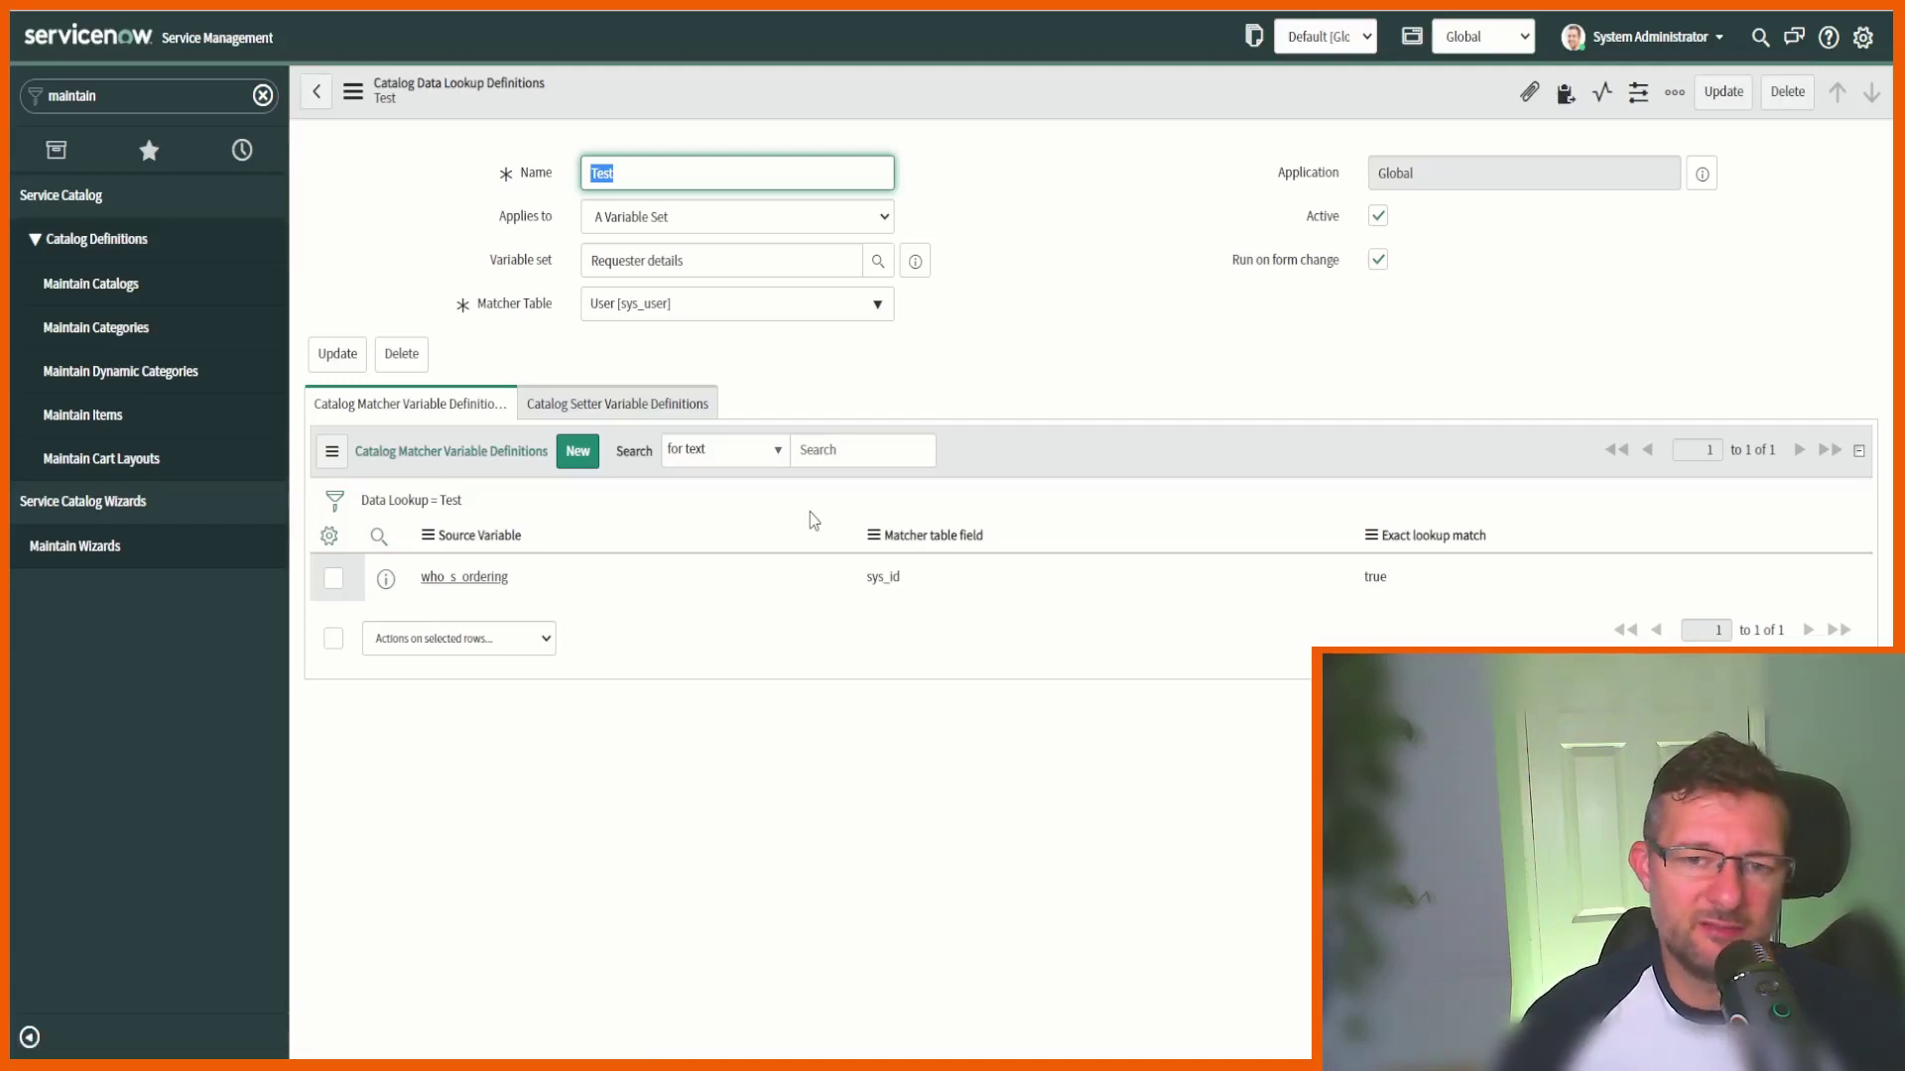
Add a catalog setter variable definition to Test that fills email_address from the Email field with Always replace enabled, and save it.
left_click(609, 405)
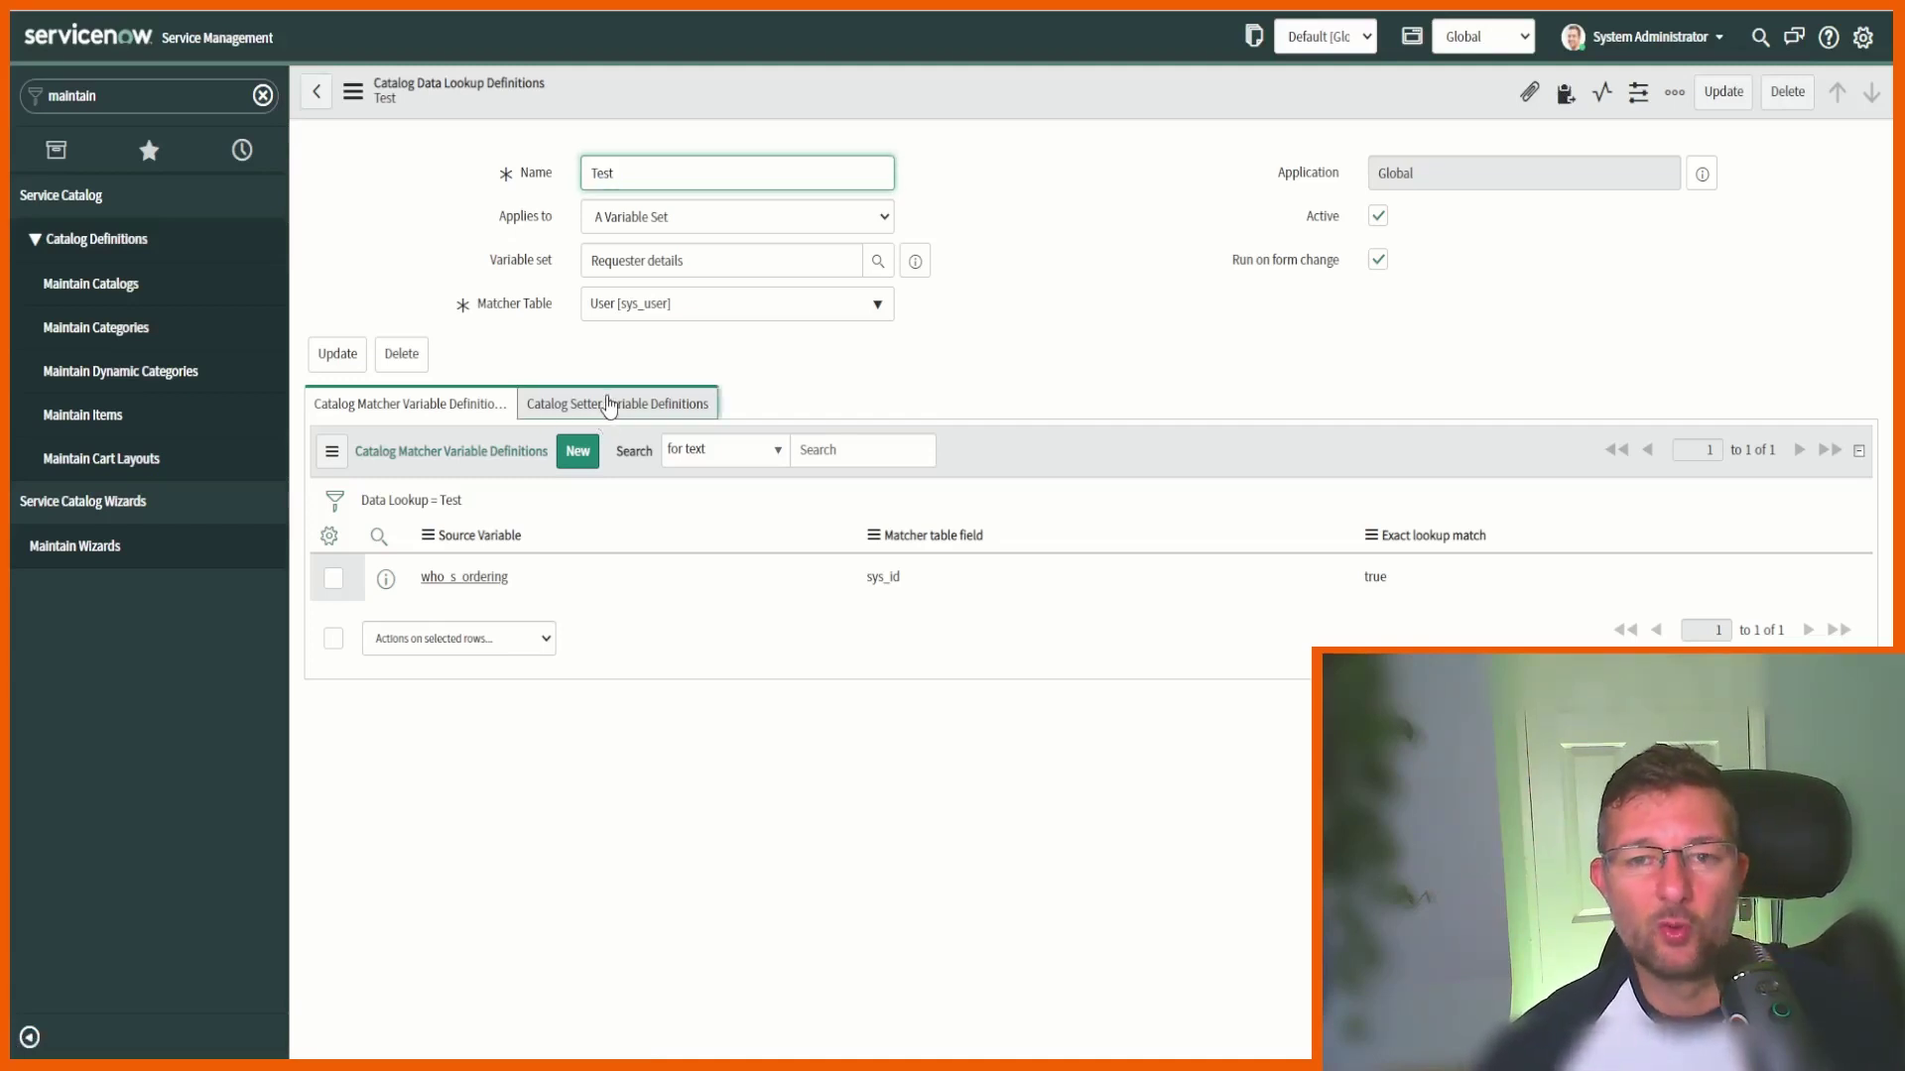
left_click(459, 404)
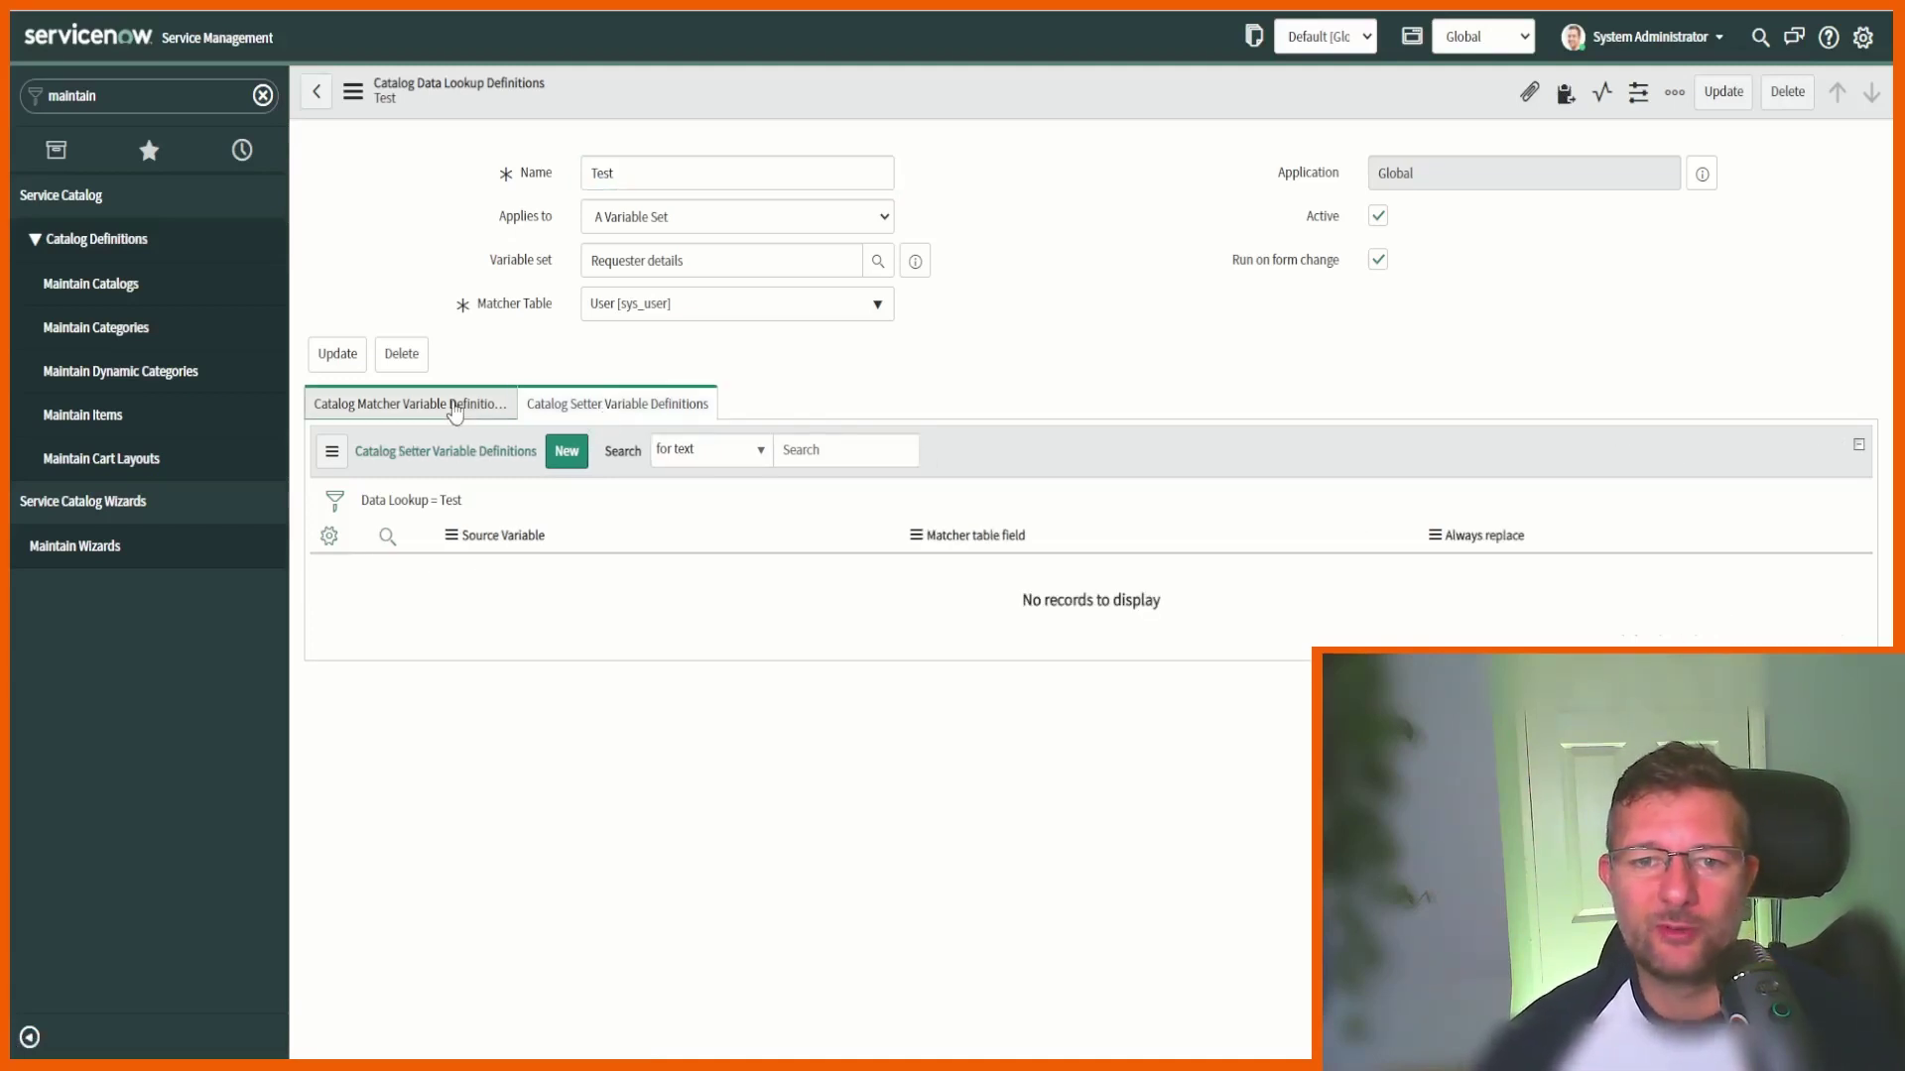
left_click(597, 405)
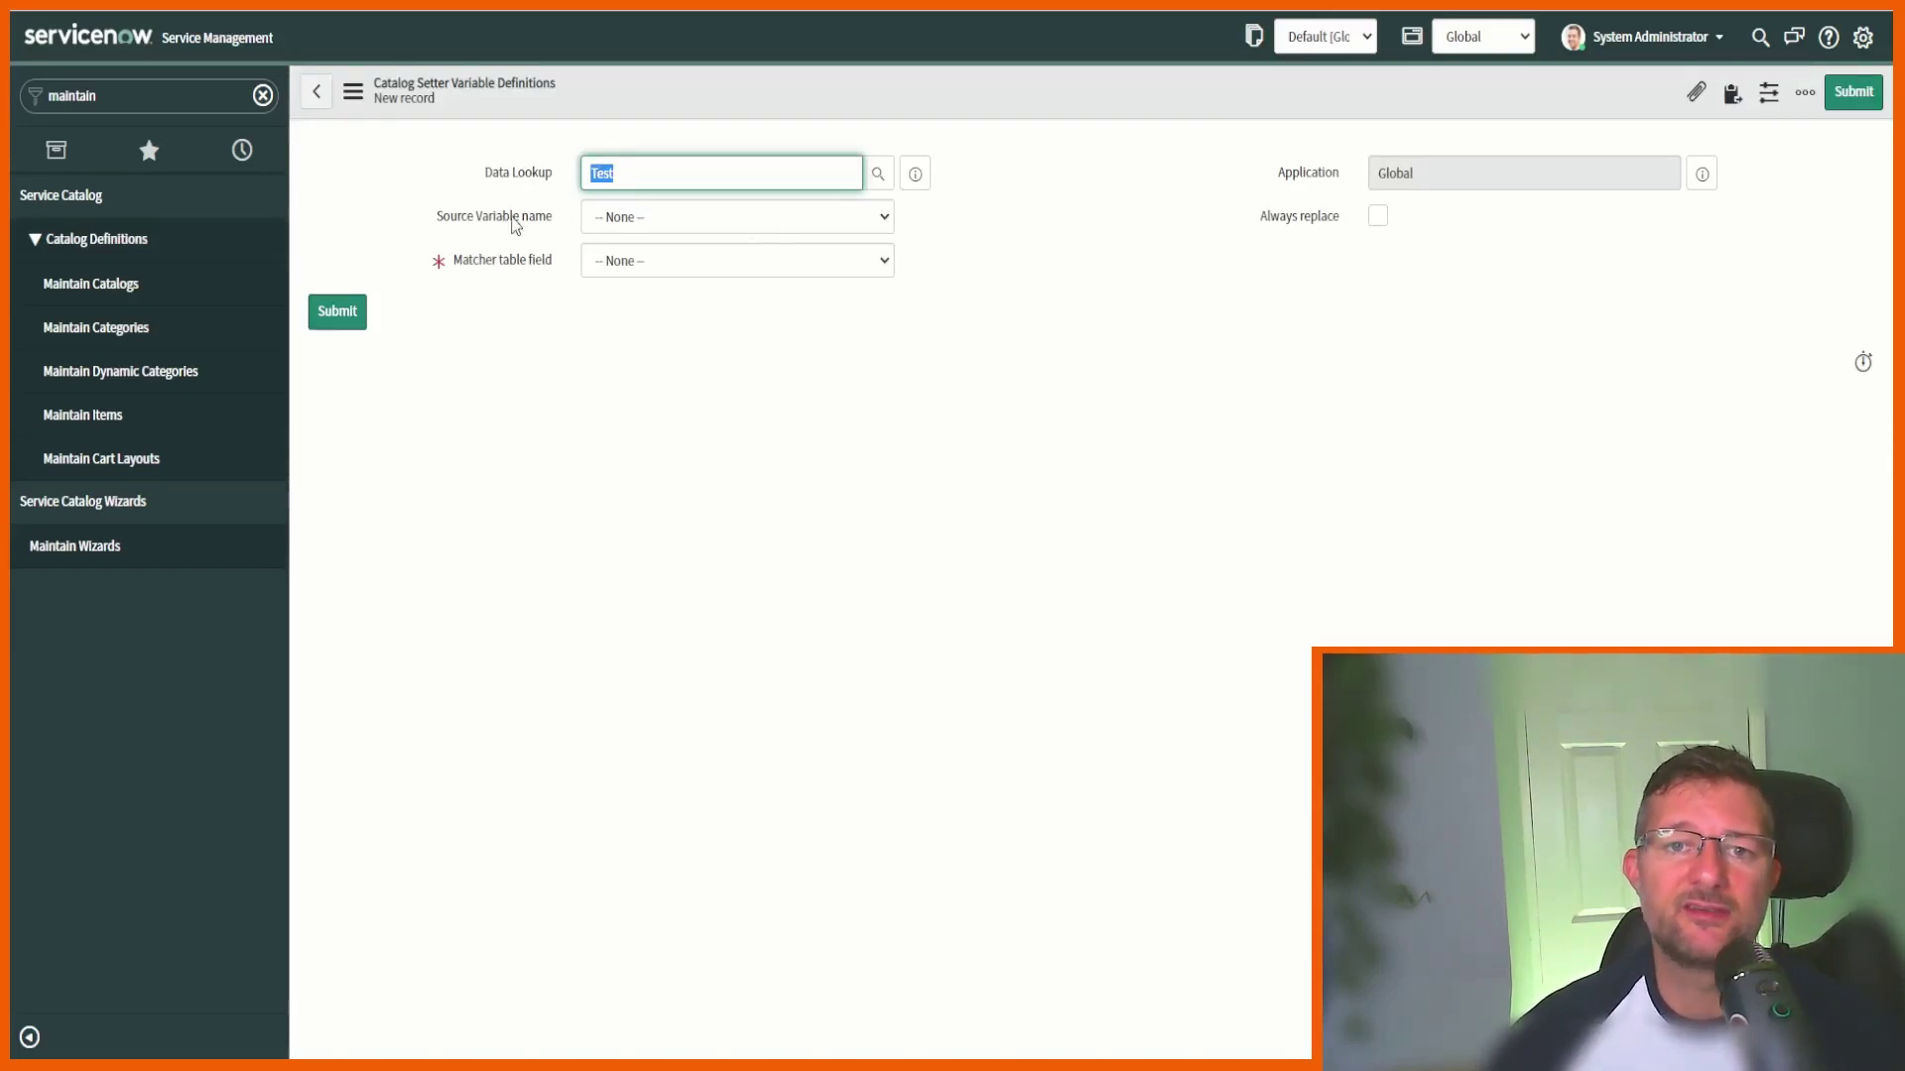
left_click(662, 216)
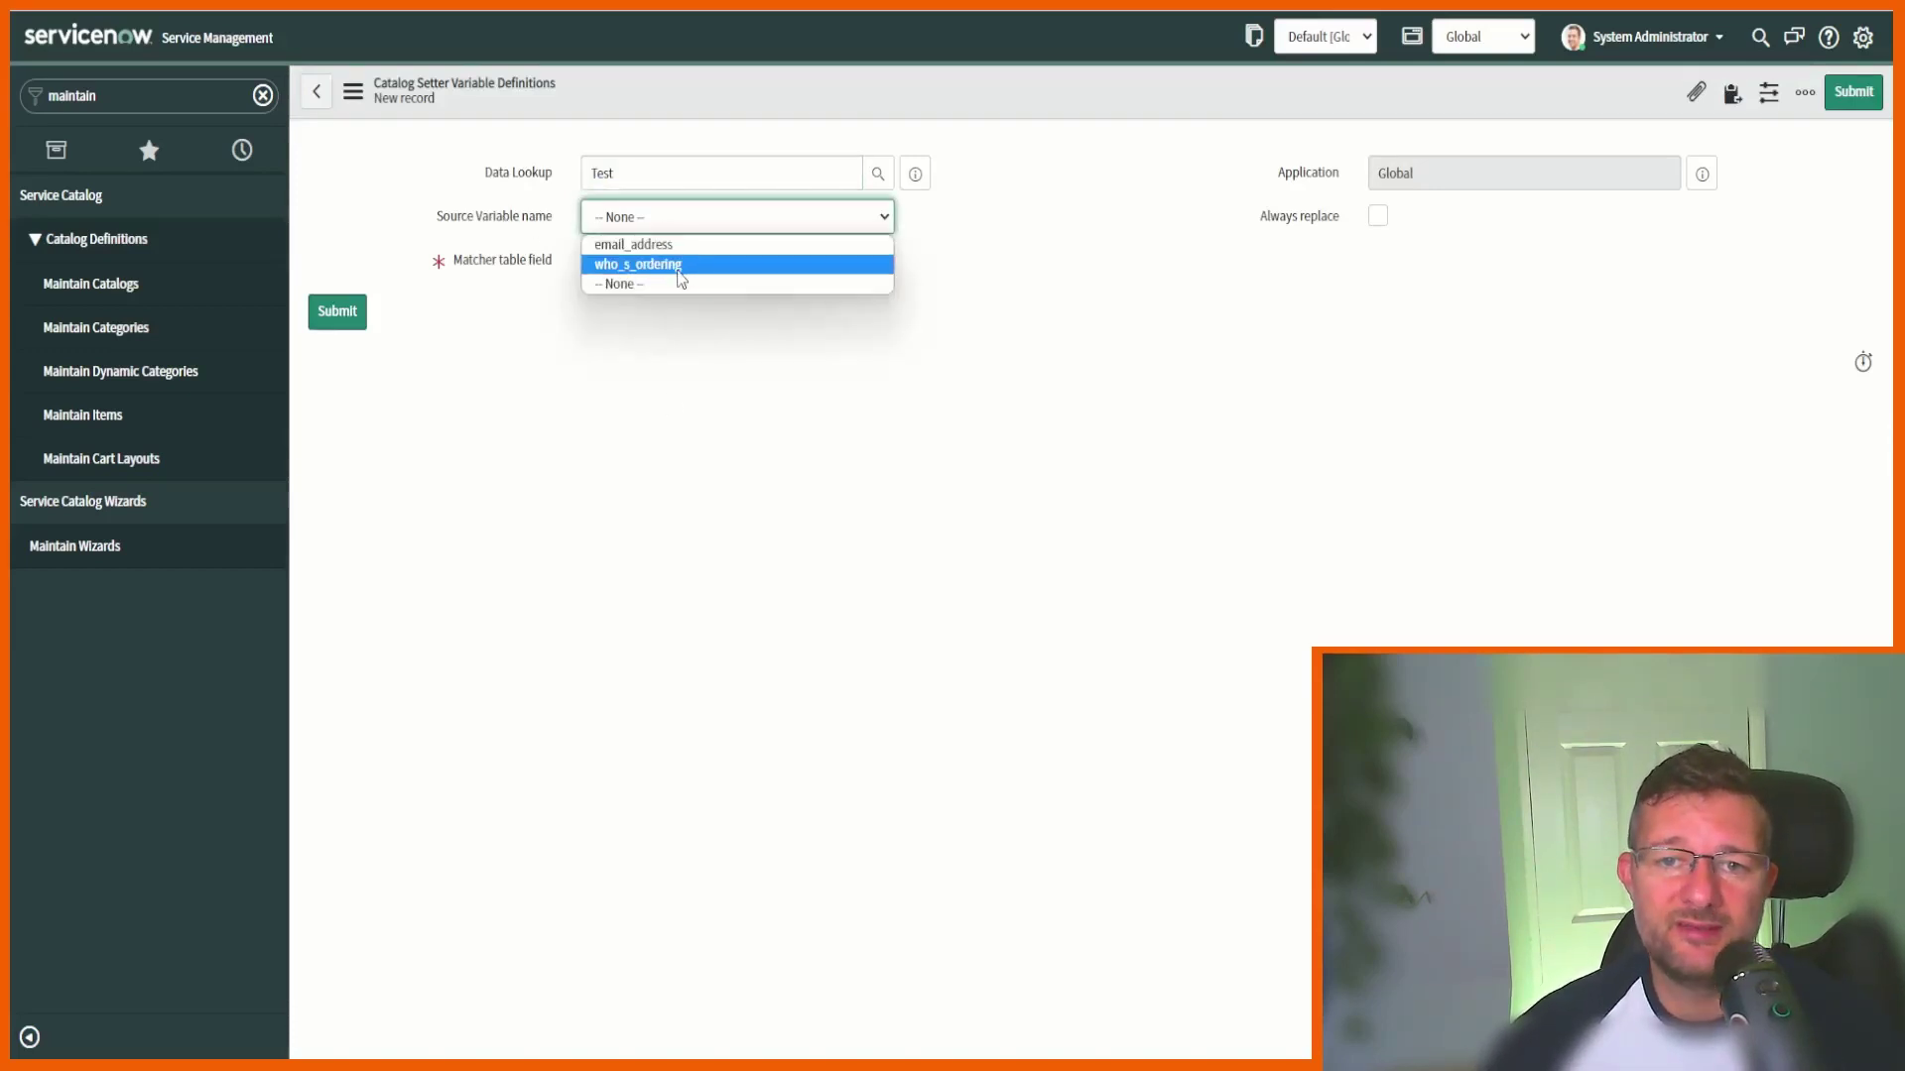
left_click(674, 242)
left_click(691, 266)
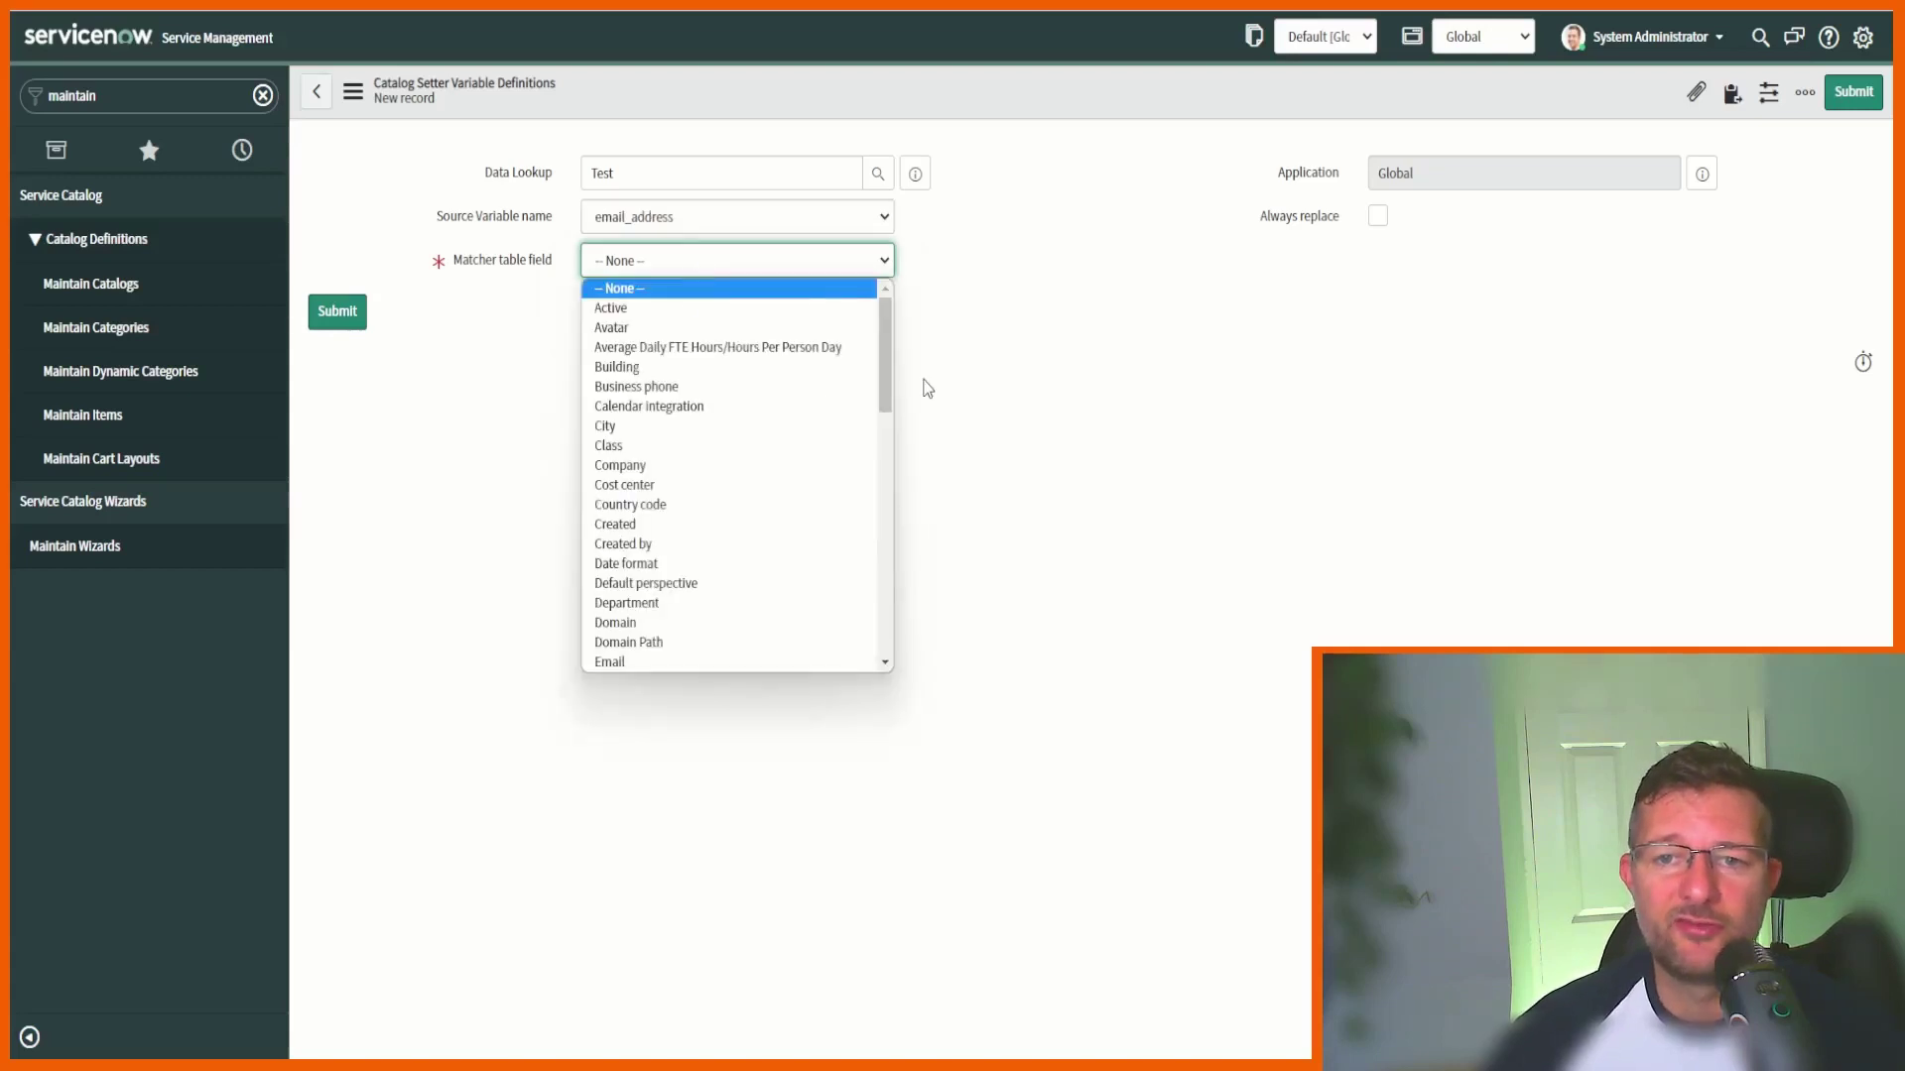
left_click_drag(887, 409, 886, 481)
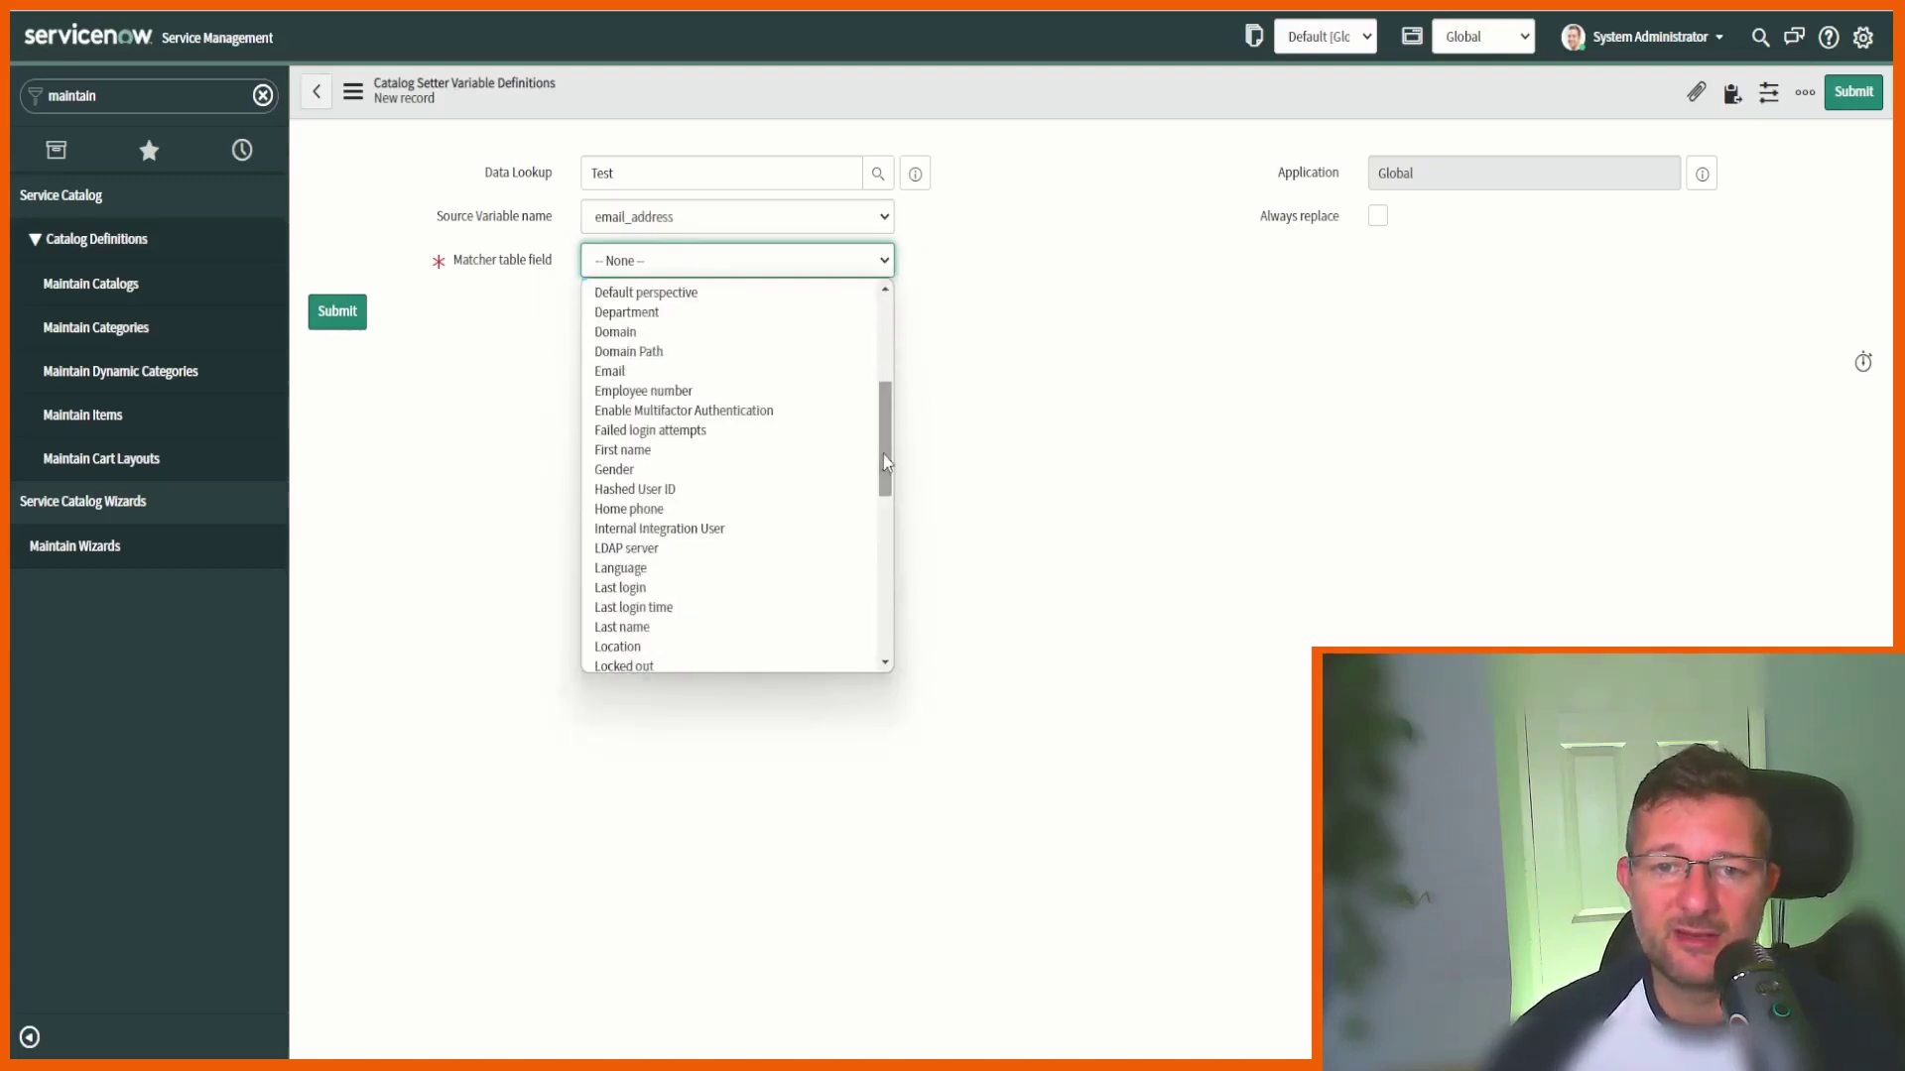
left_click(731, 374)
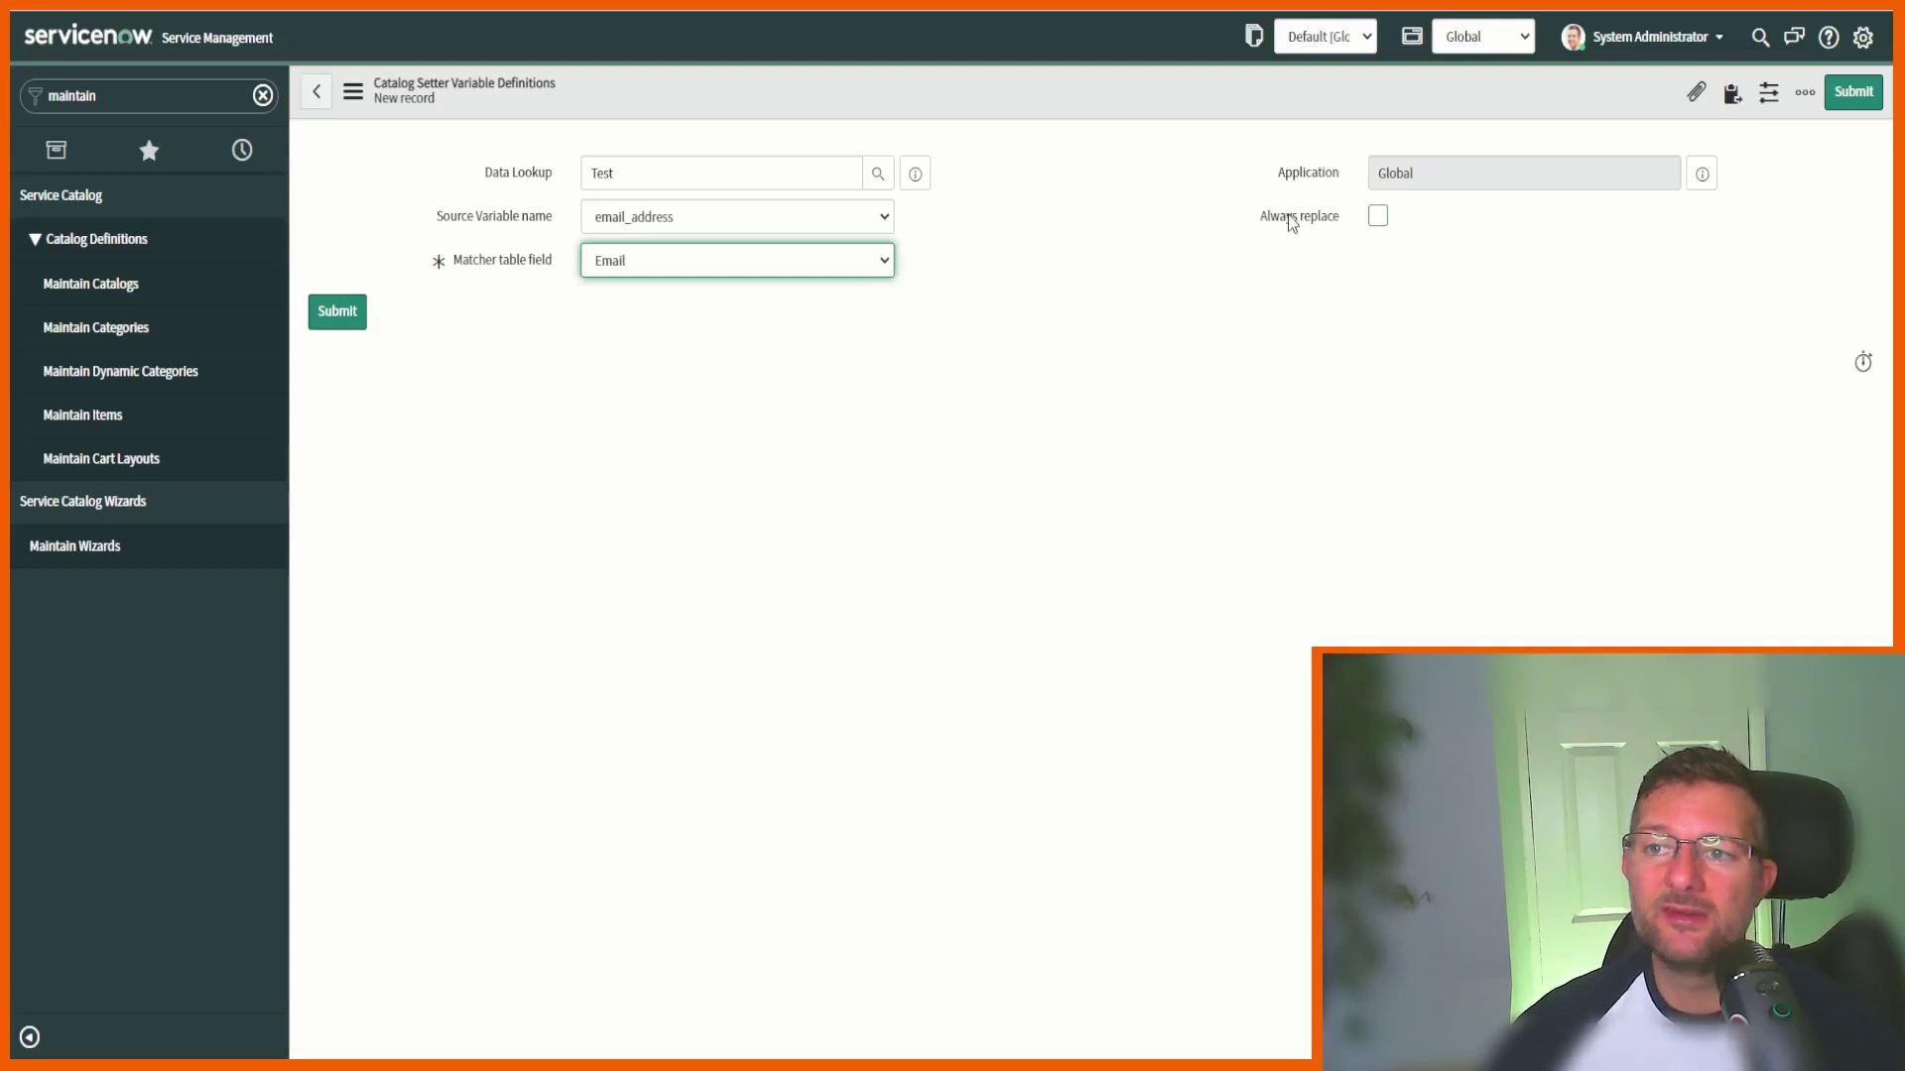
left_click(1378, 218)
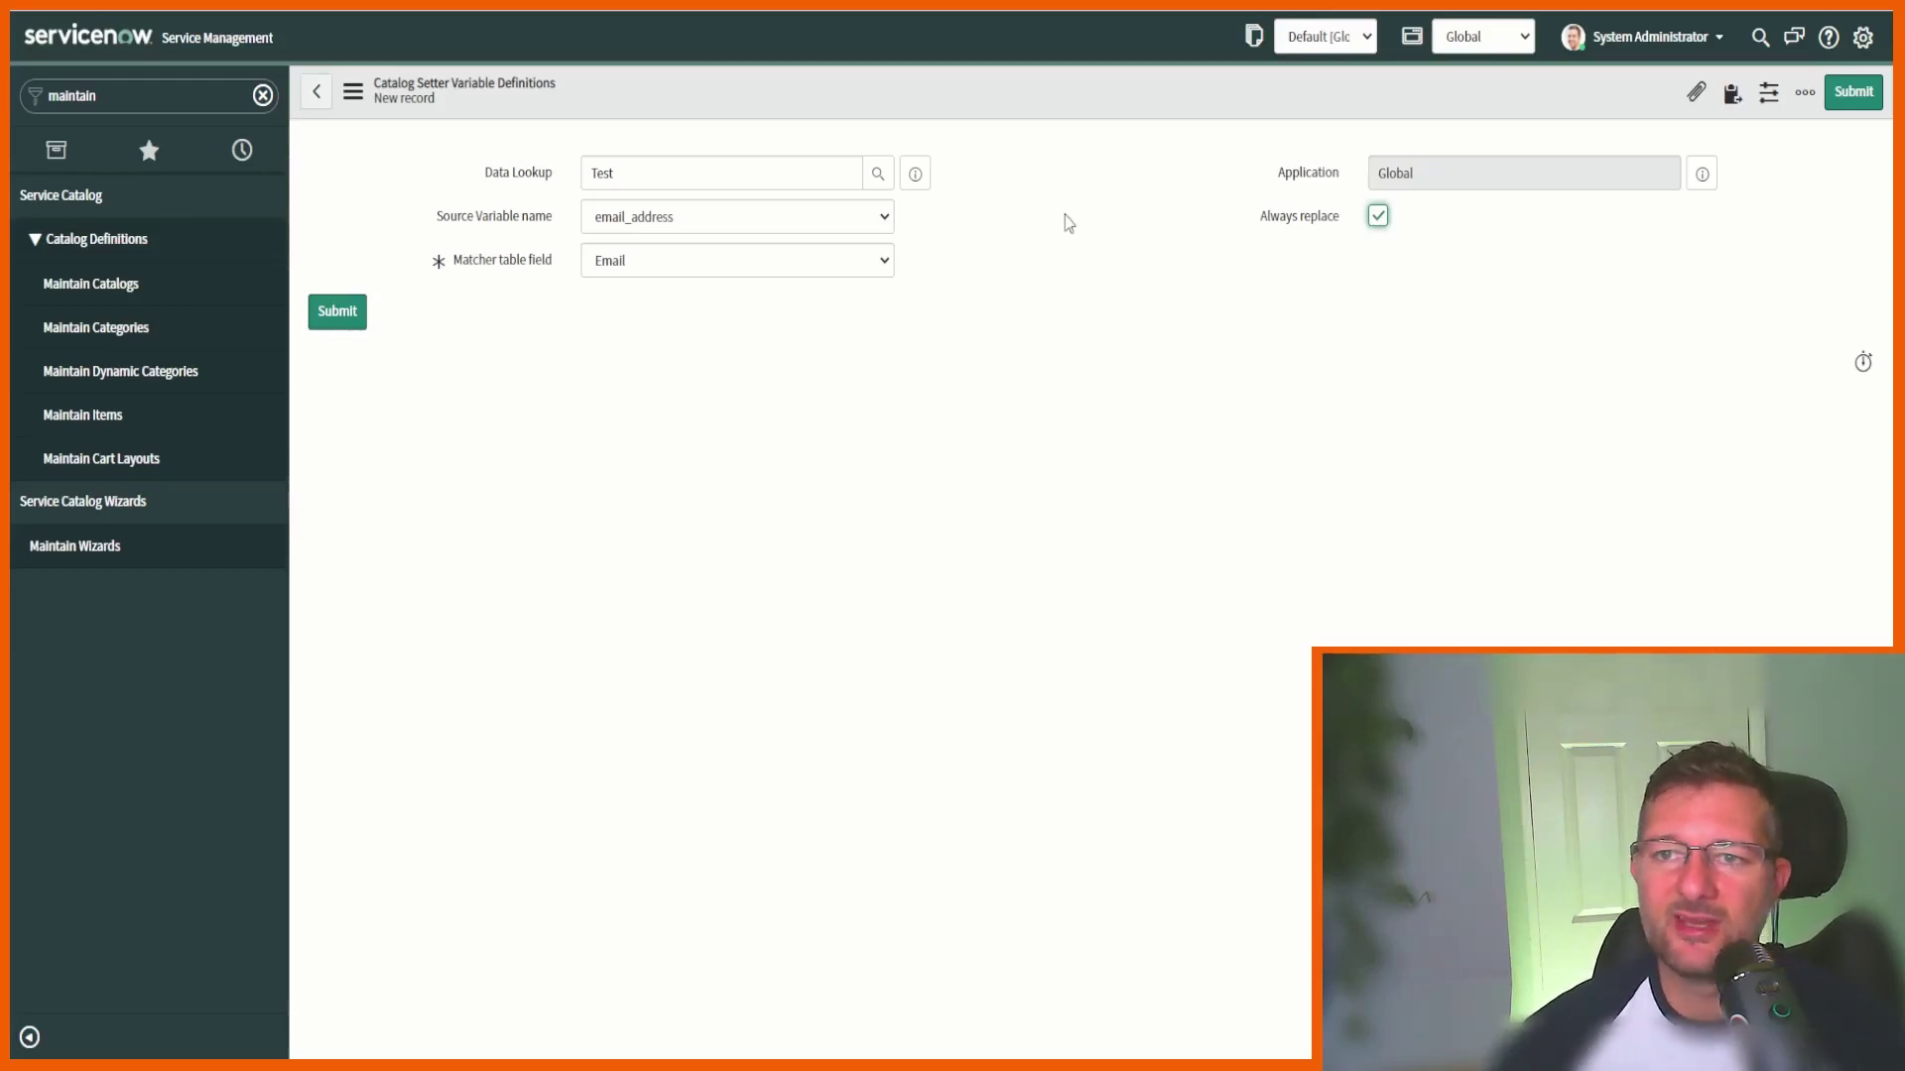
right_click(950, 95)
left_click(978, 112)
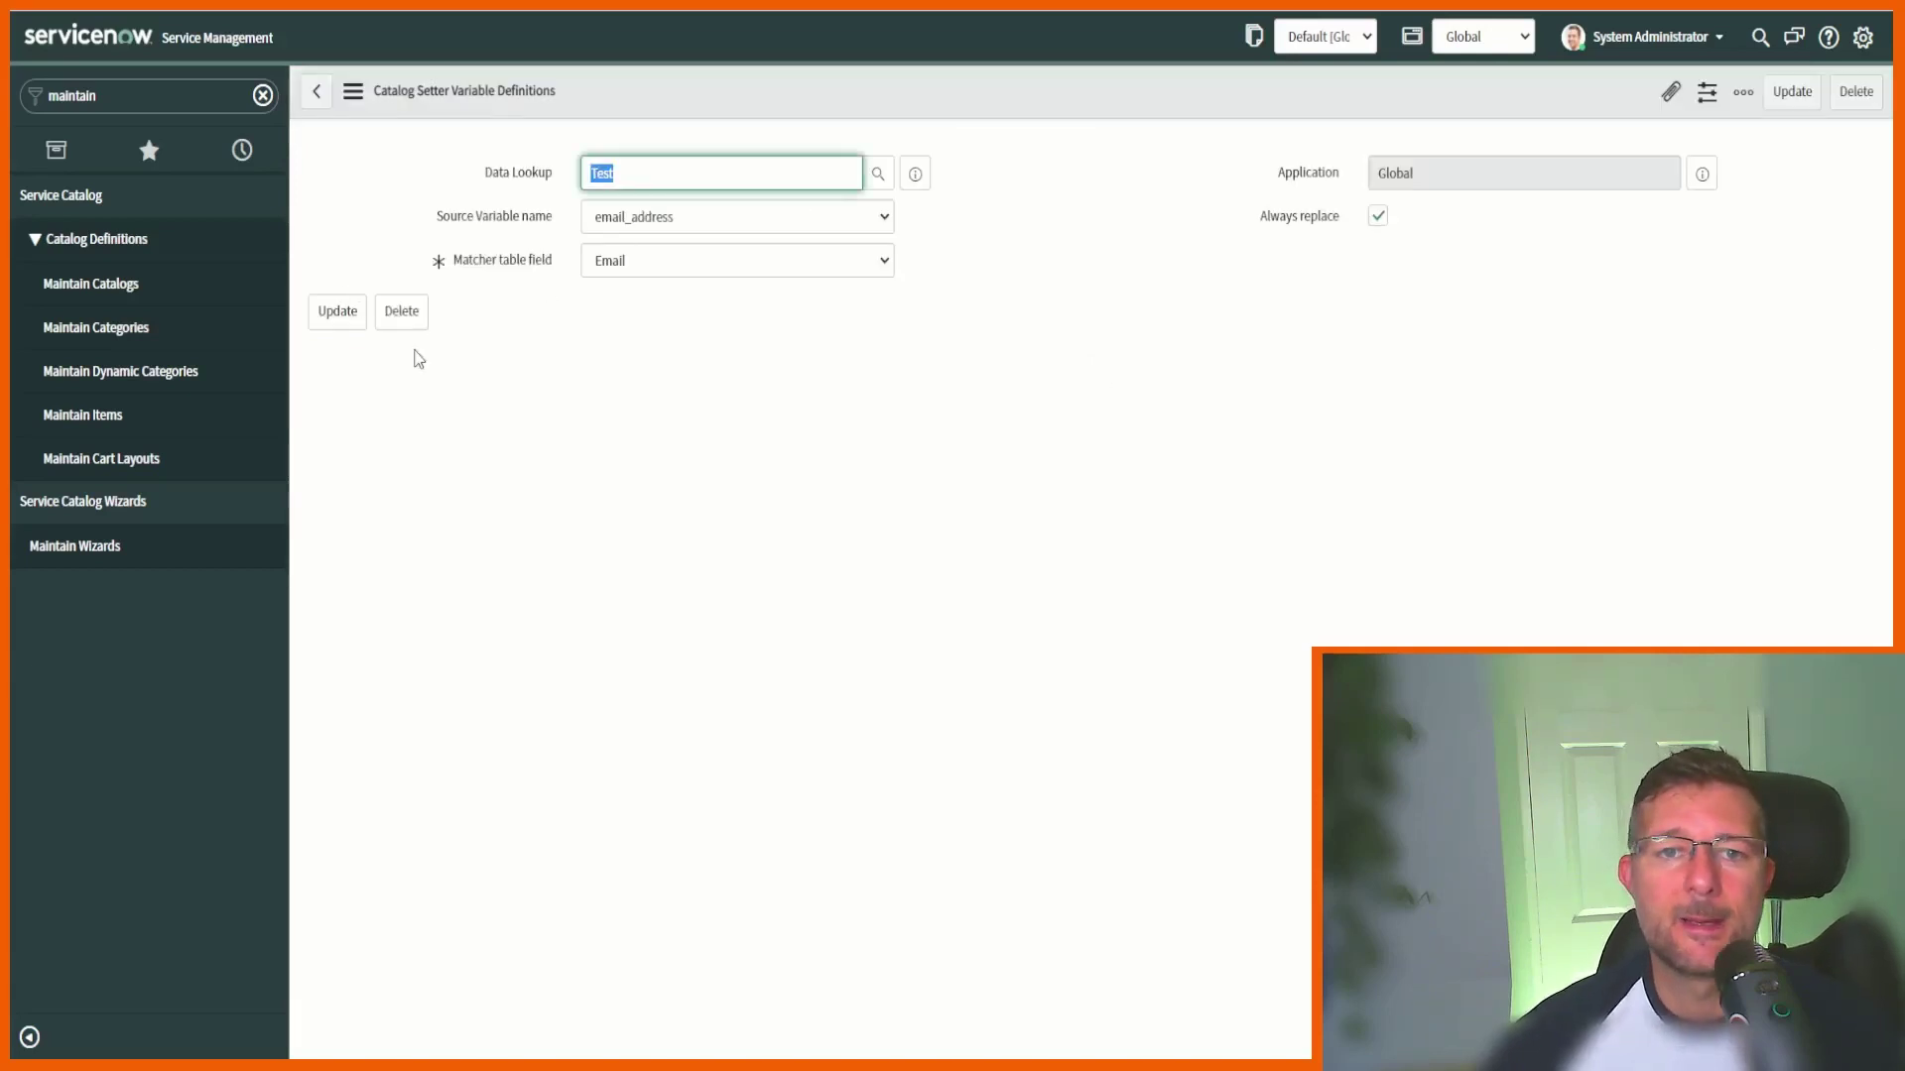
left_click(337, 312)
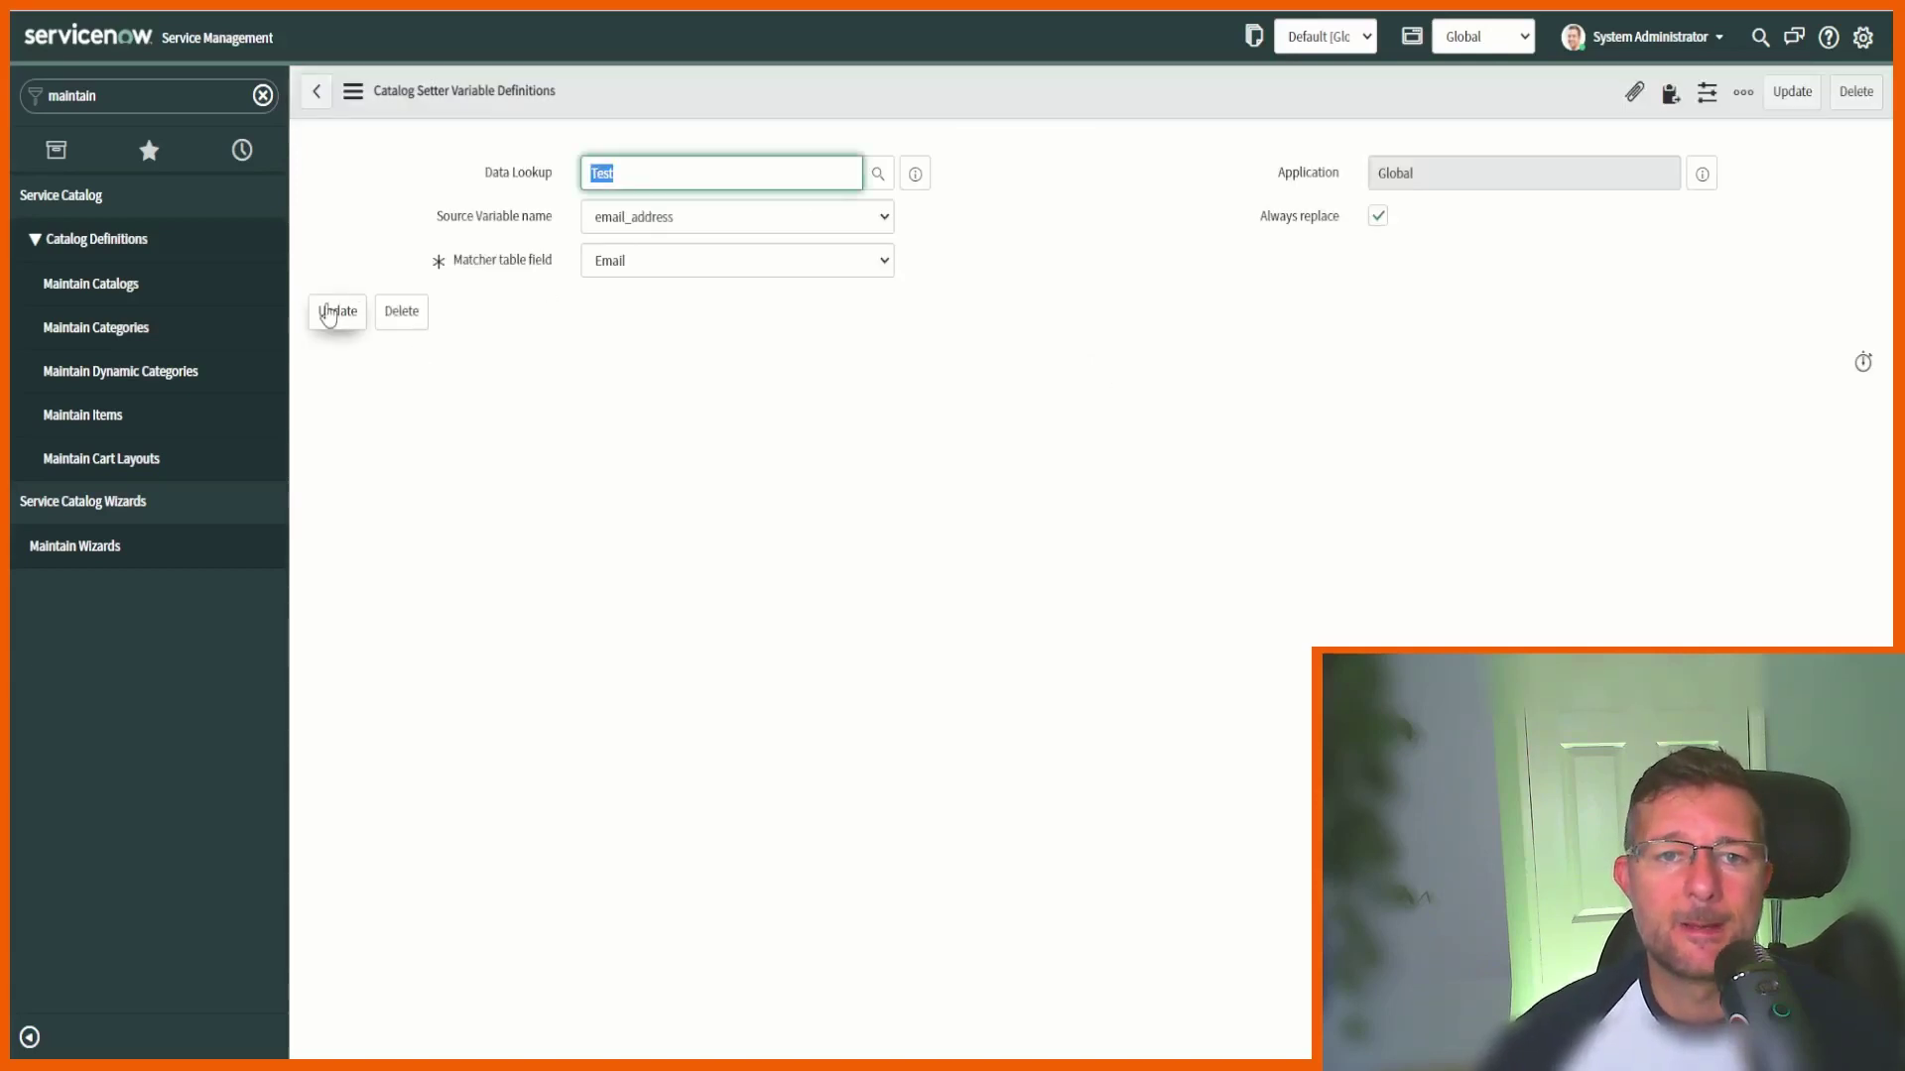
Review the catalog matcher and catalog setter variable definitions of the Test data lookup.
left_click(707, 417)
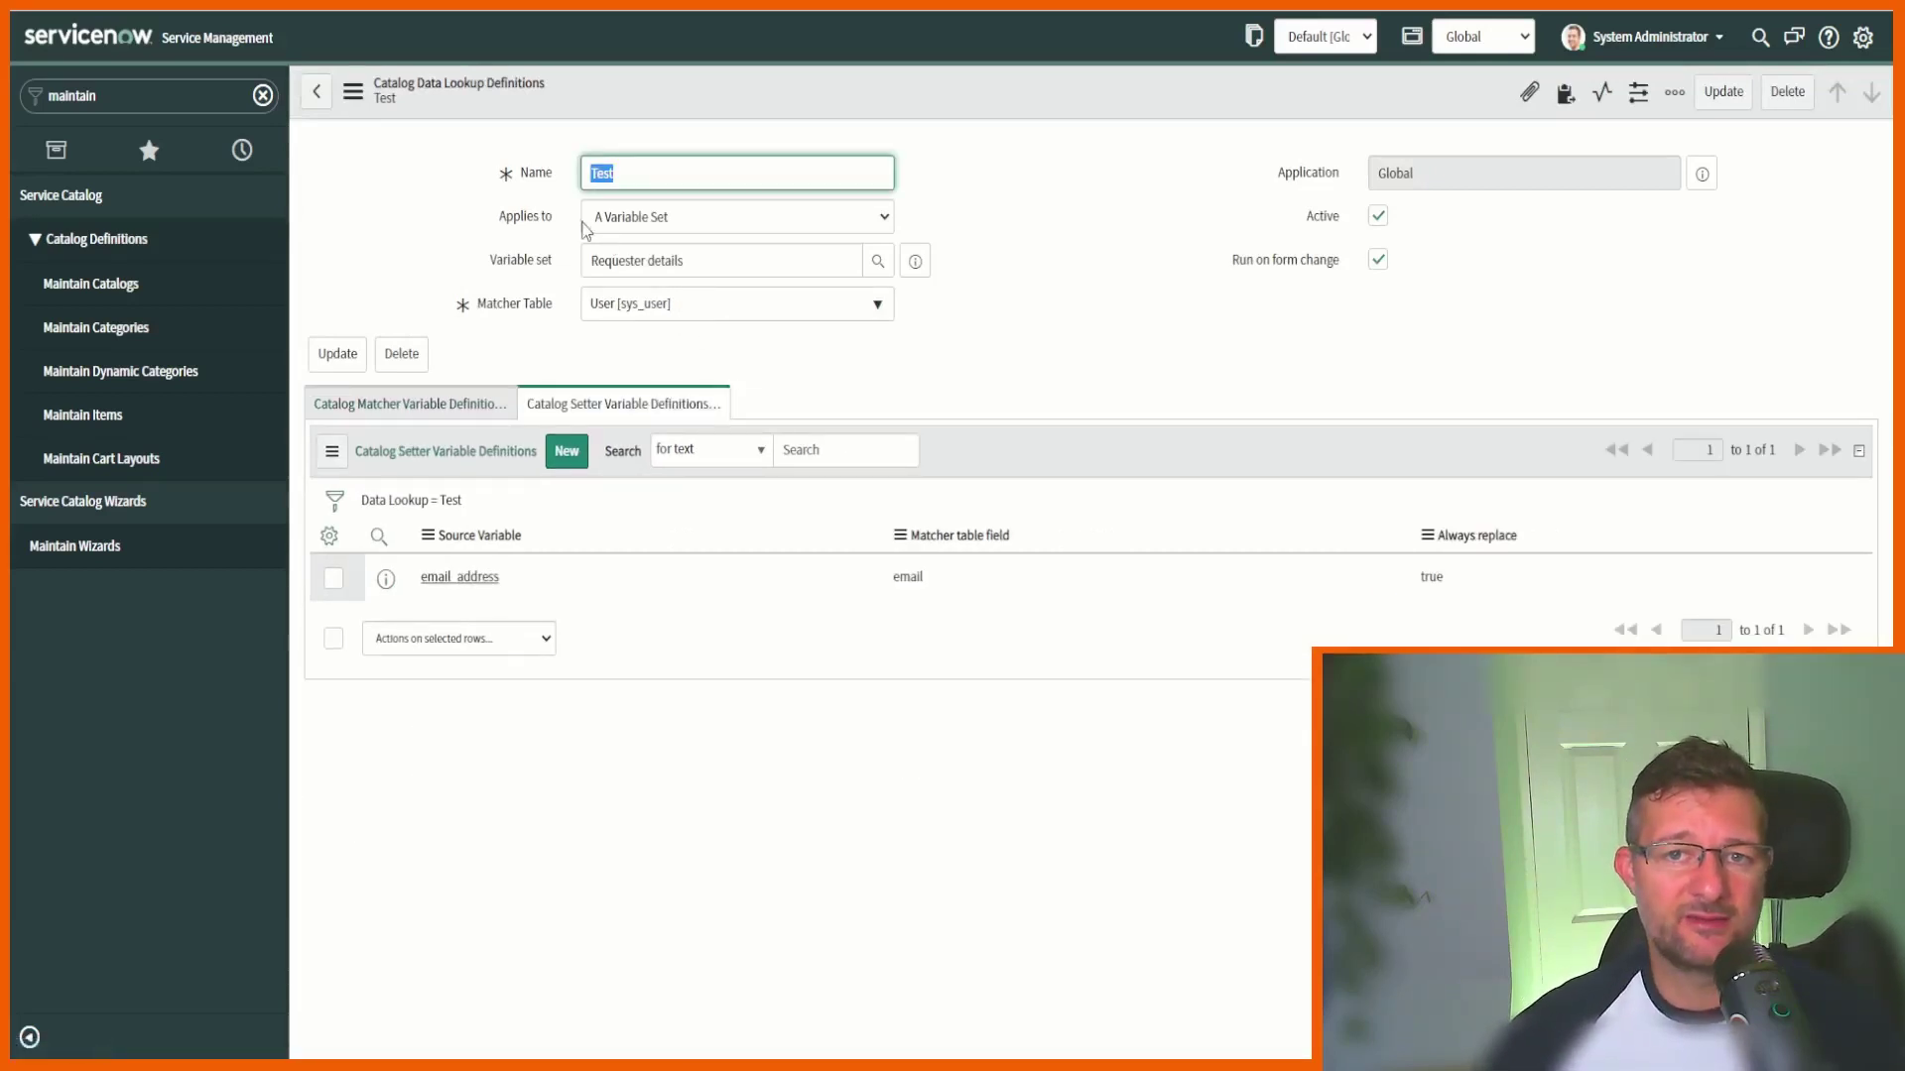
left_click(431, 406)
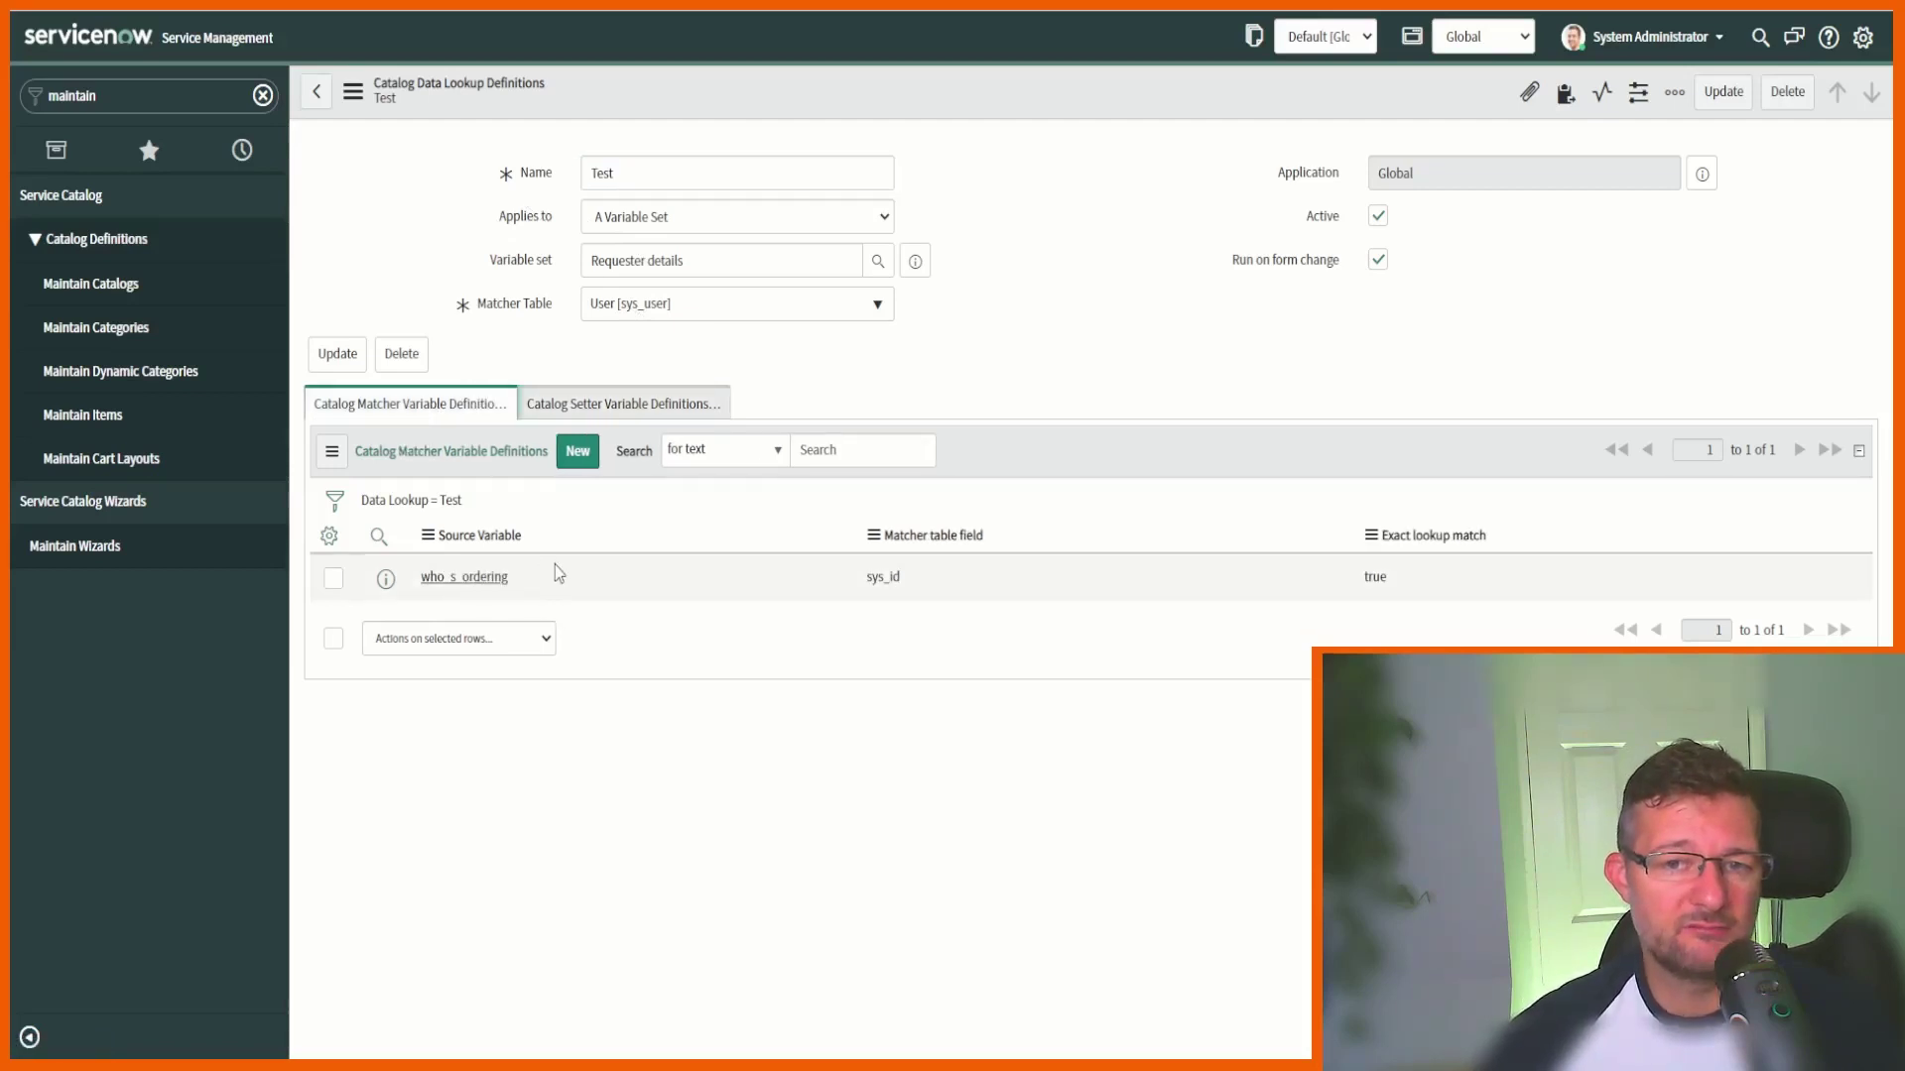
left_click(578, 407)
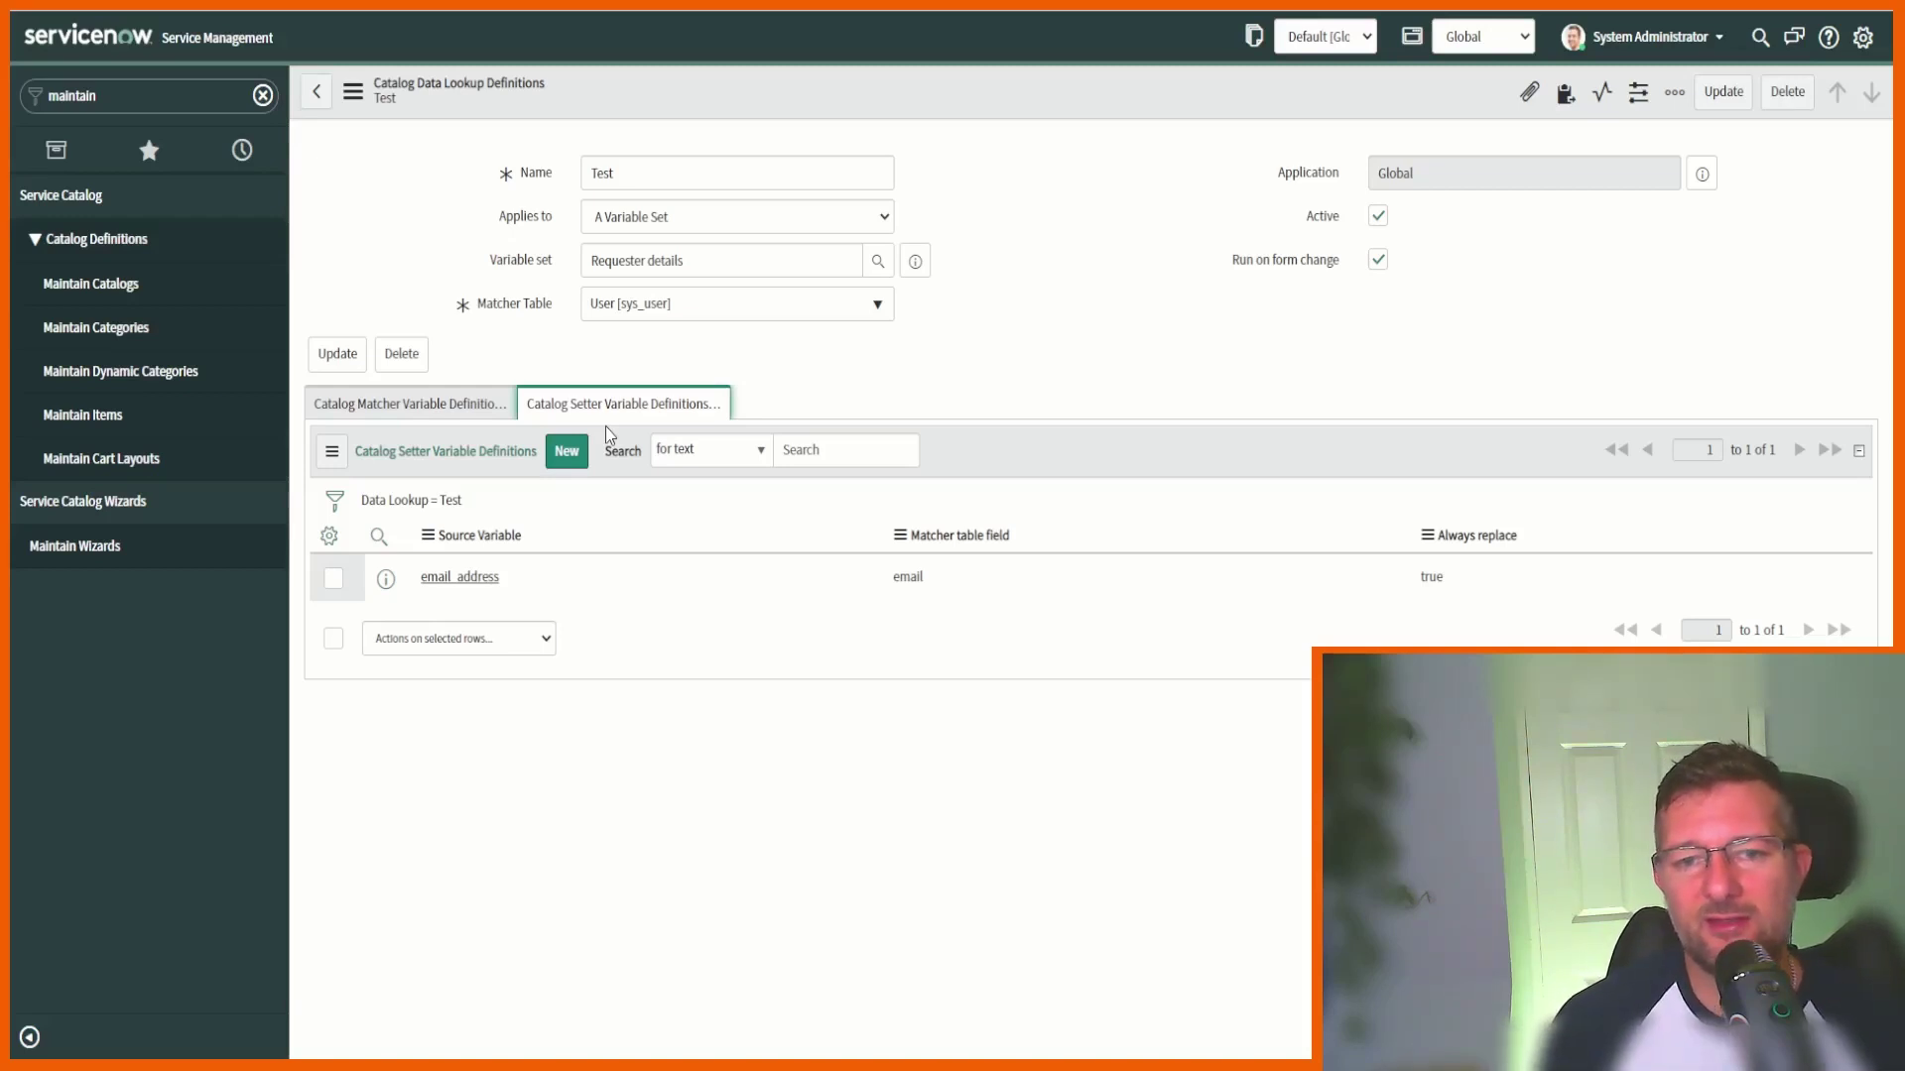
Examine the matcher table fields available for another catalog setter variable definition, and return without saving the new record.
left_click(563, 467)
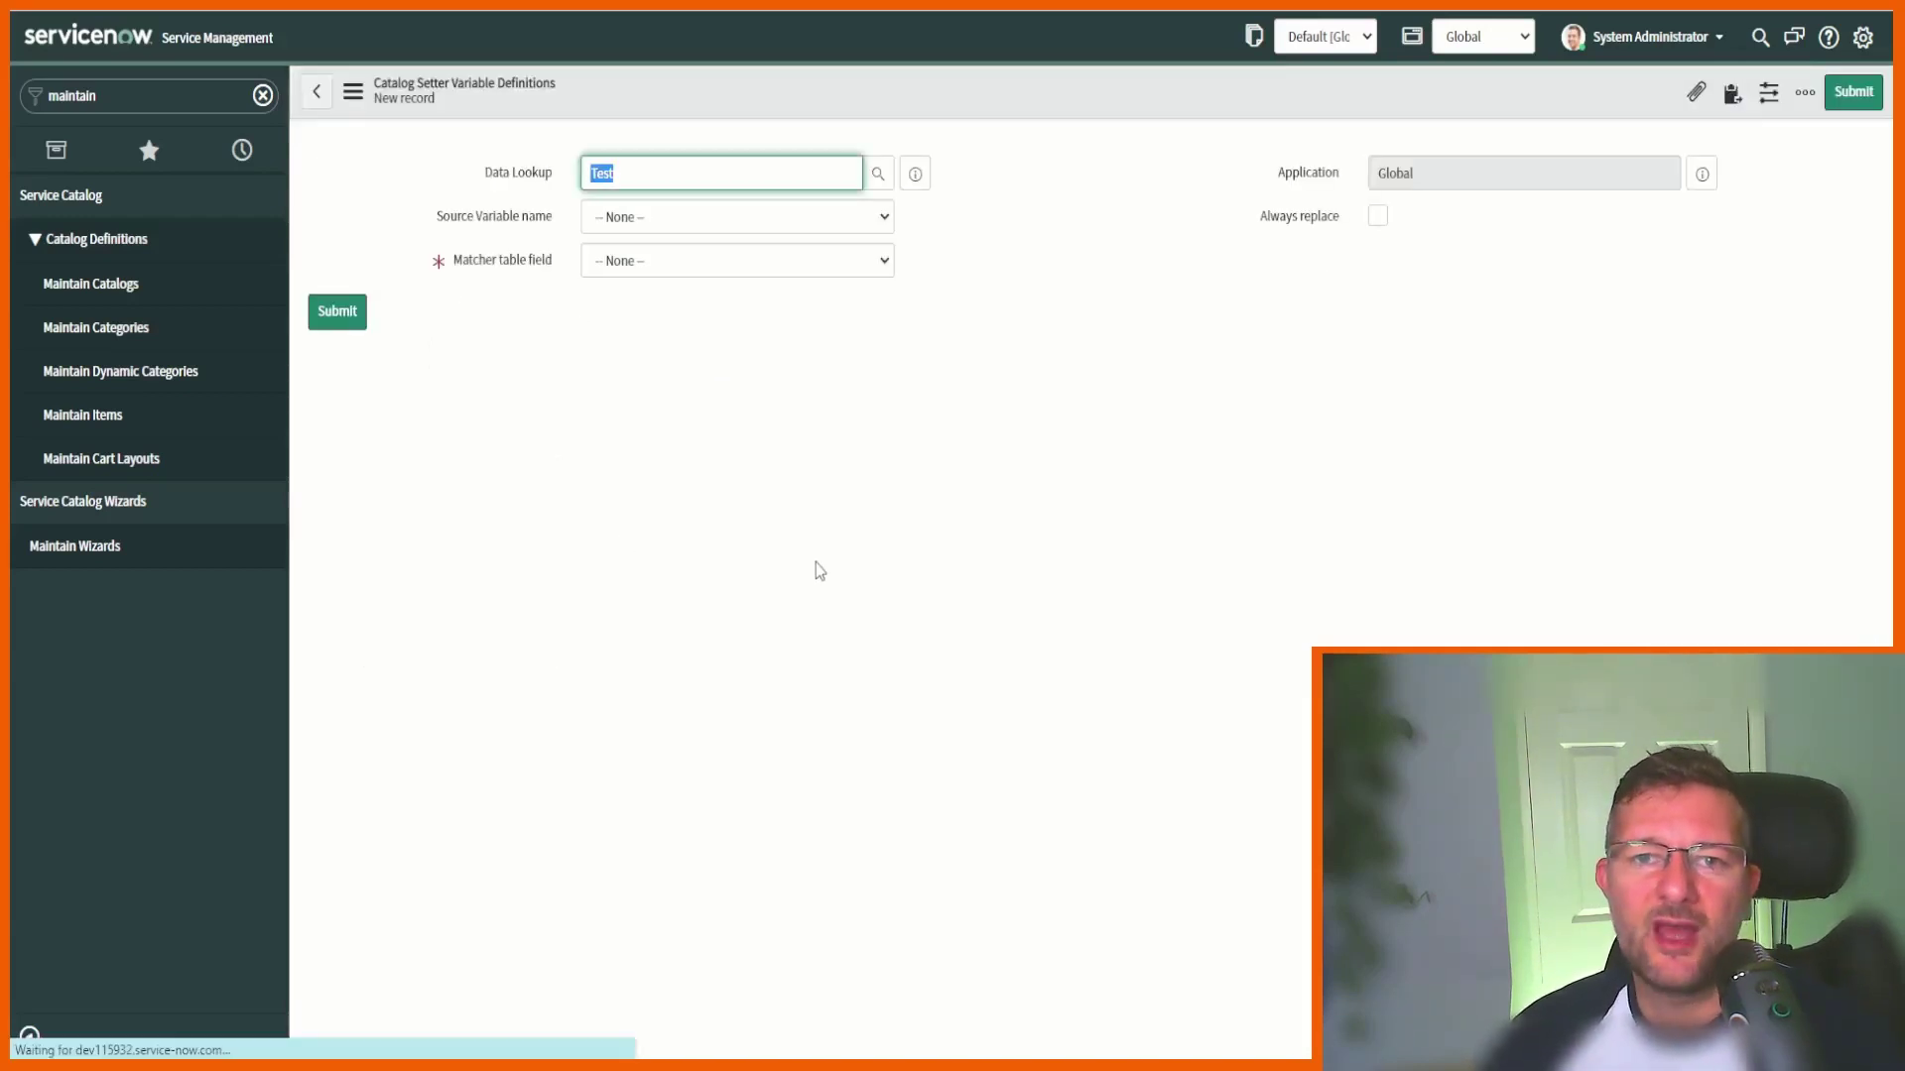
left_click(676, 264)
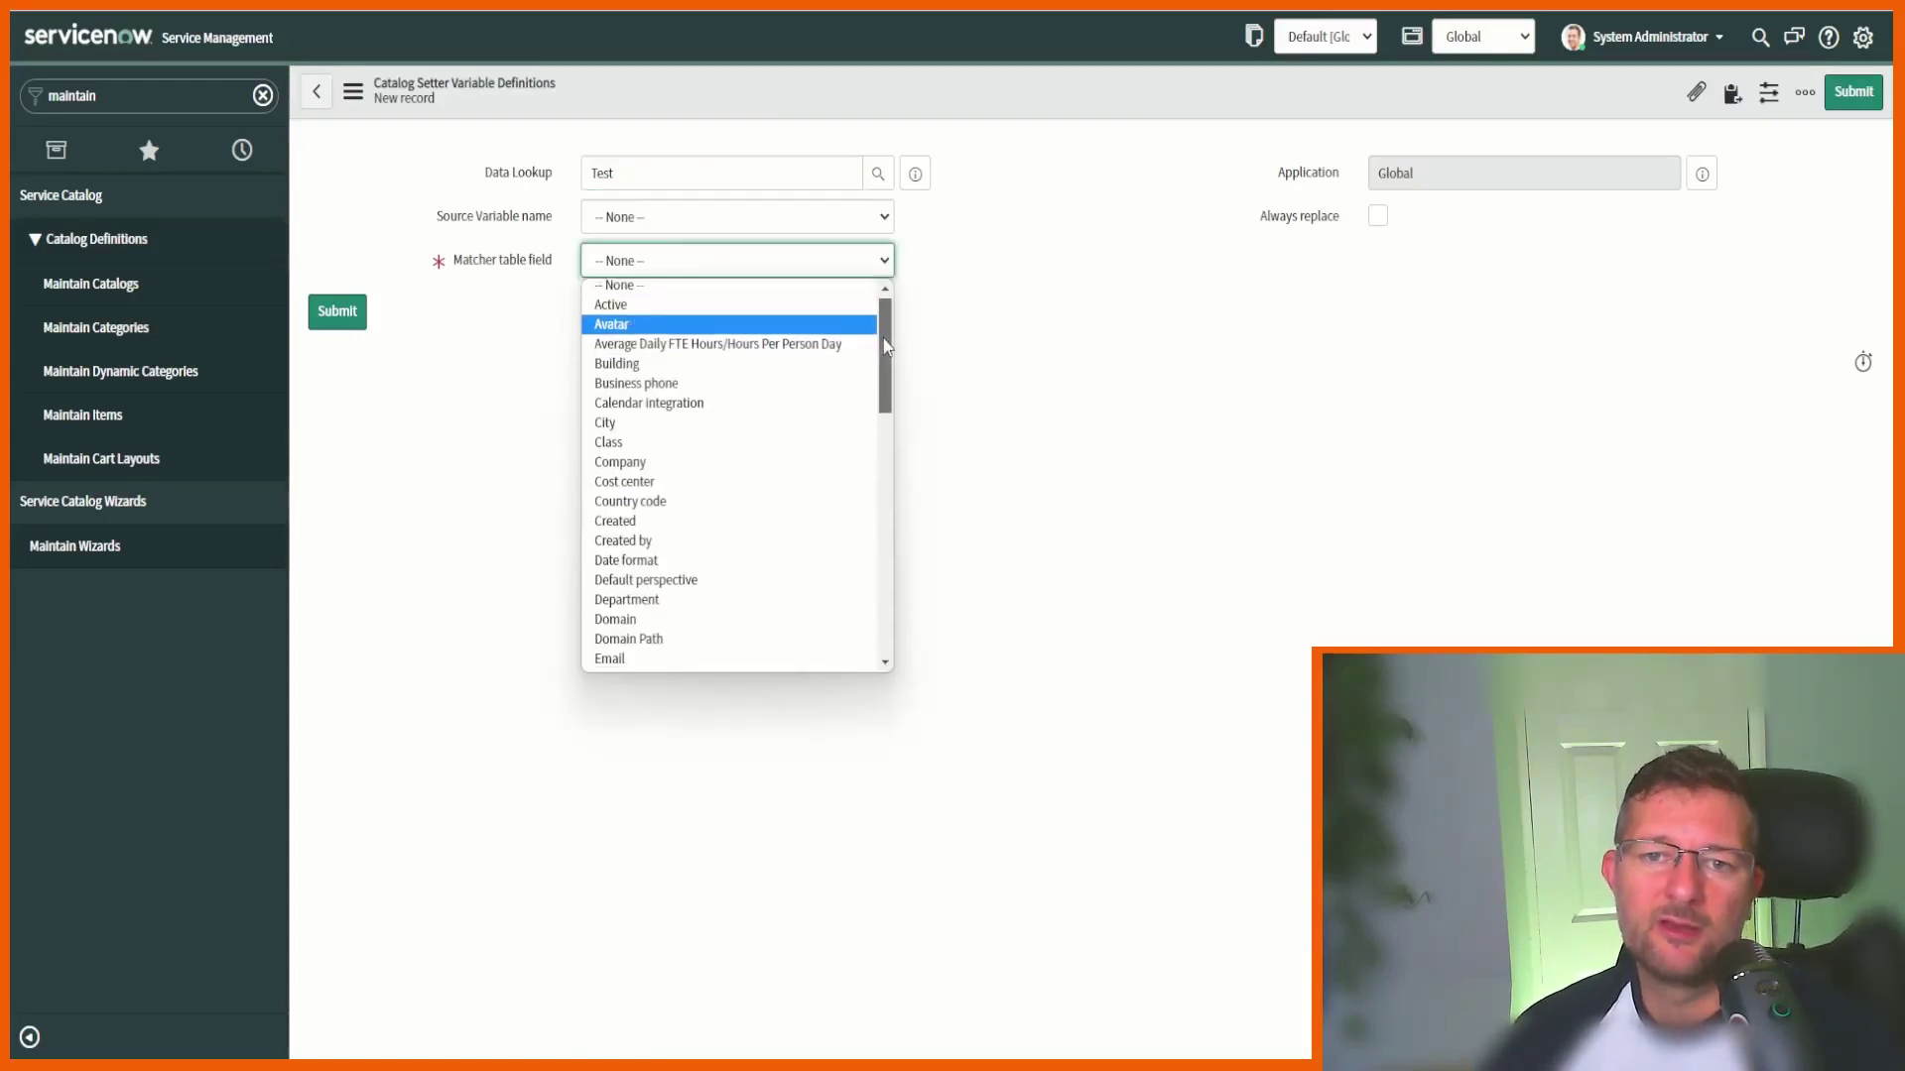
left_click_drag(881, 329, 882, 598)
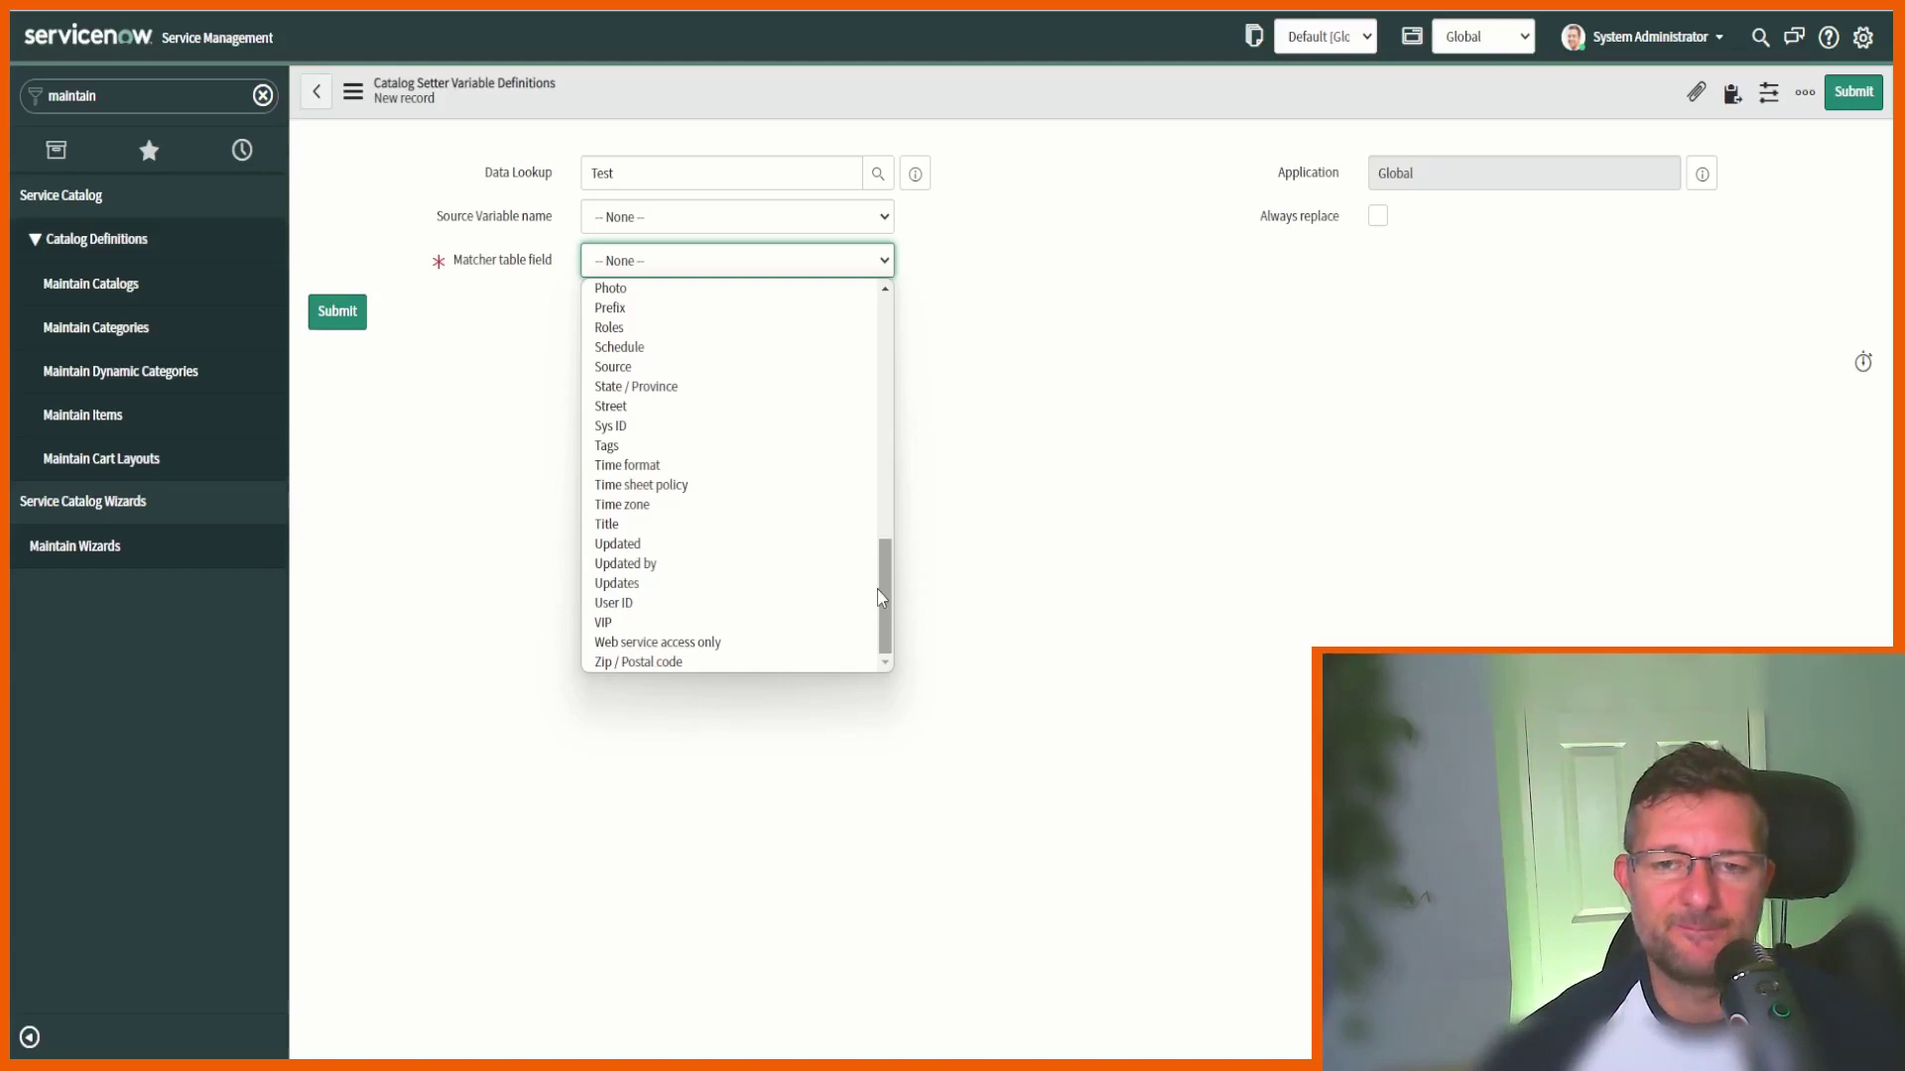
left_click(1133, 367)
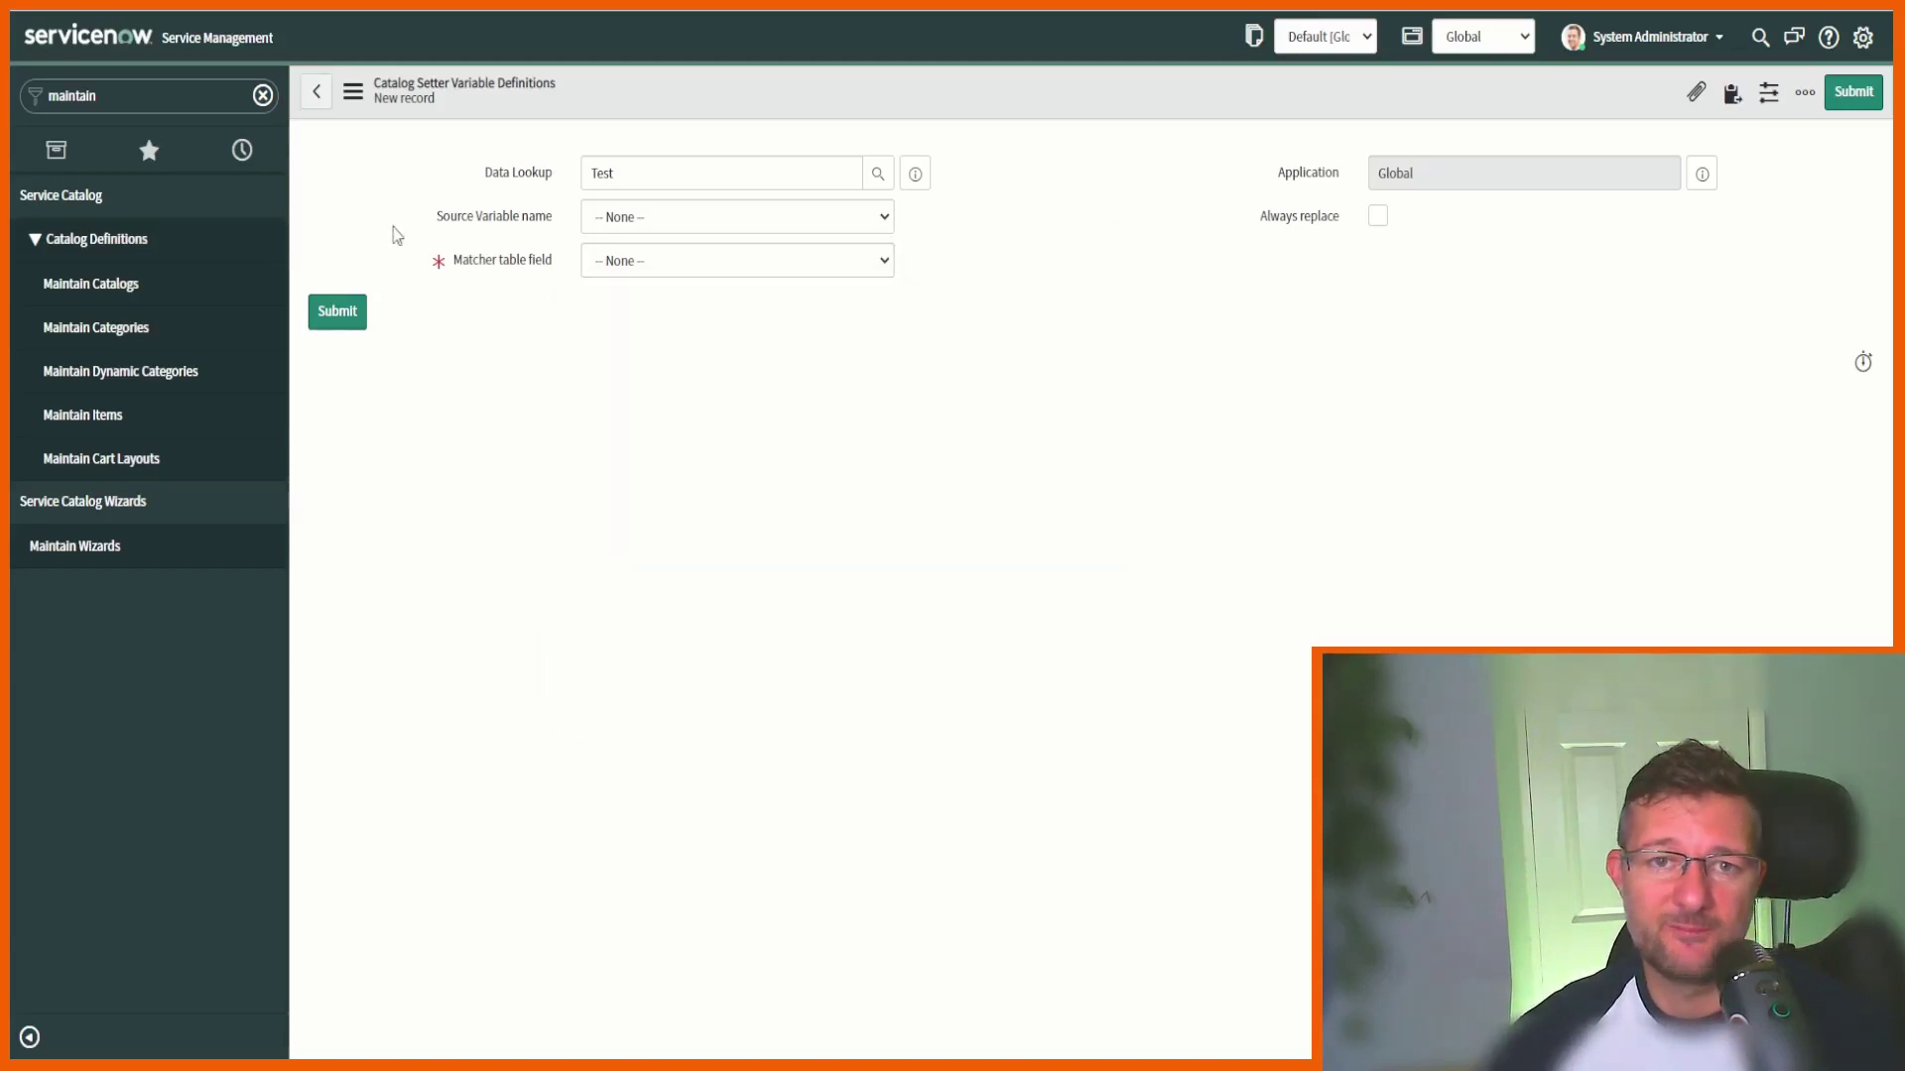
left_click(316, 93)
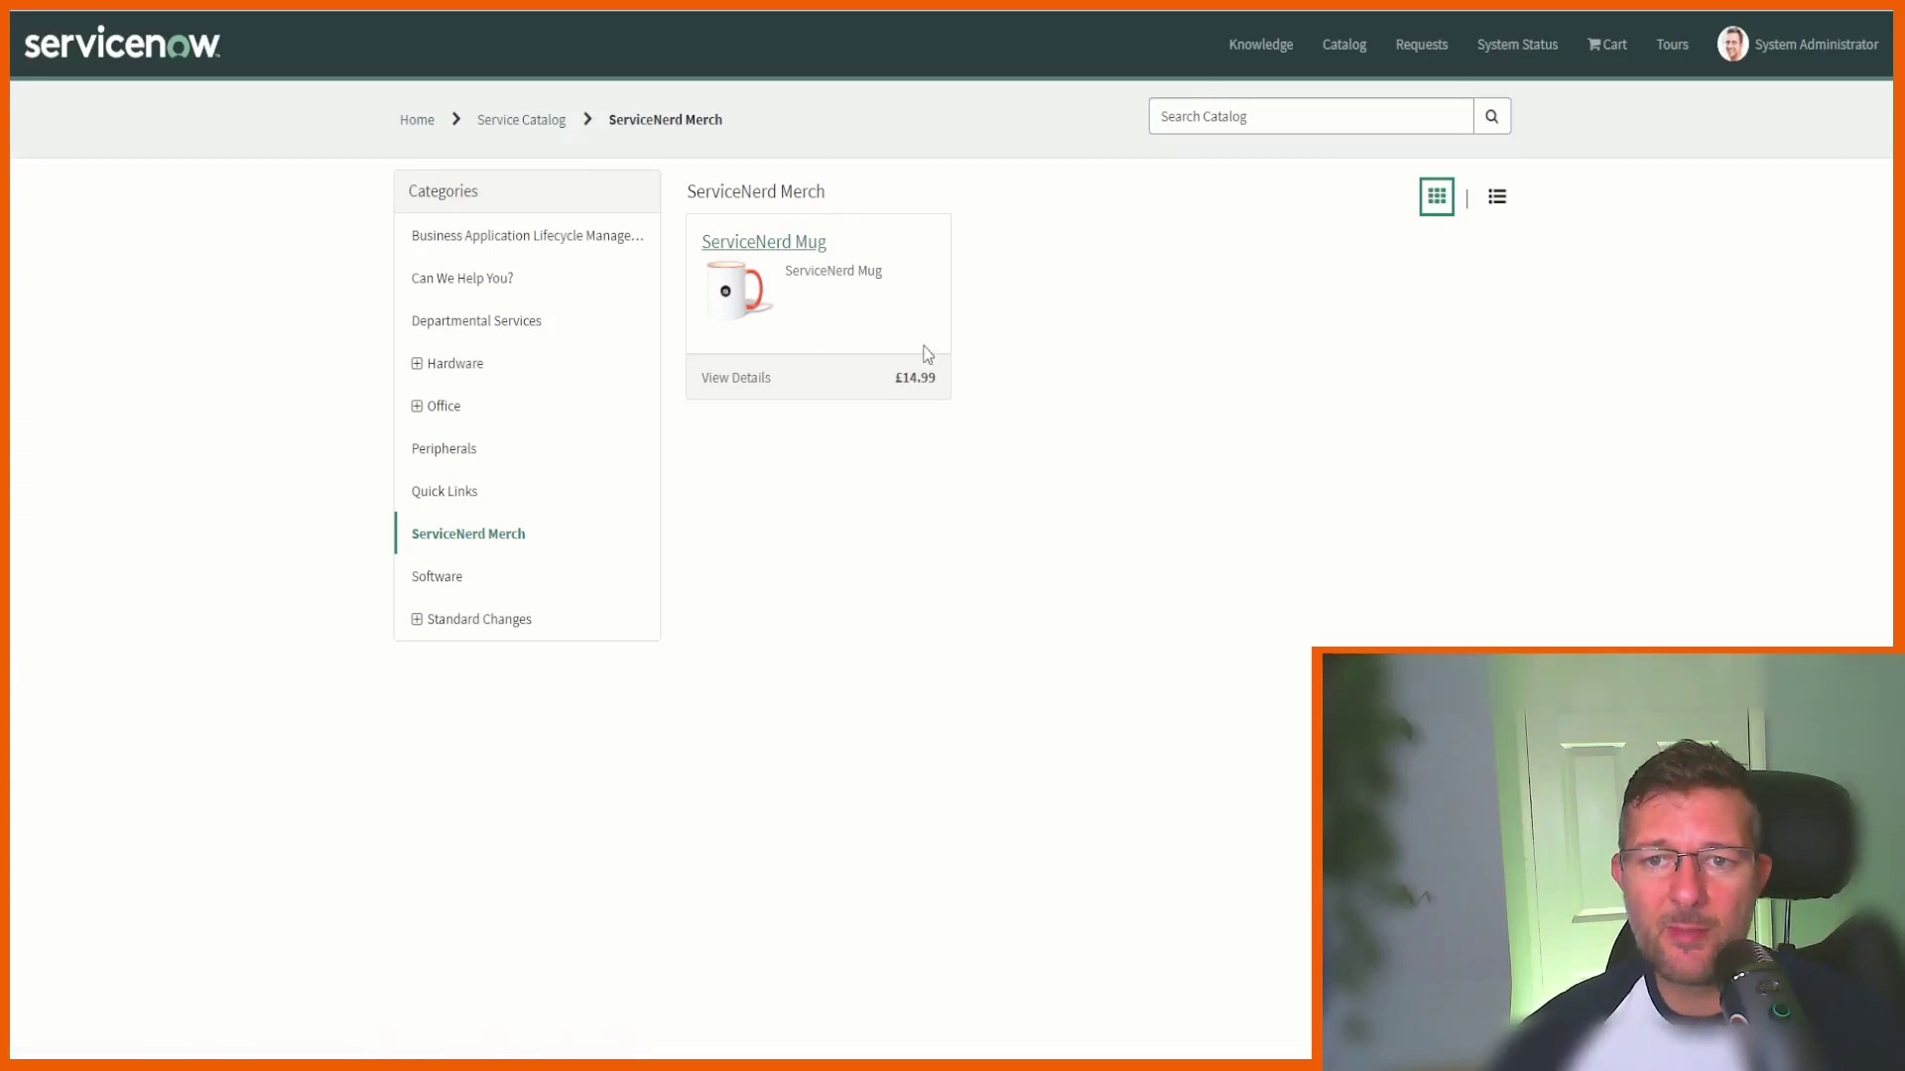
Switch to the service portal, open the ServiceNerd Mug catalog item and choose a requester under Who's ordering? to test the email lookup.
left_click(789, 253)
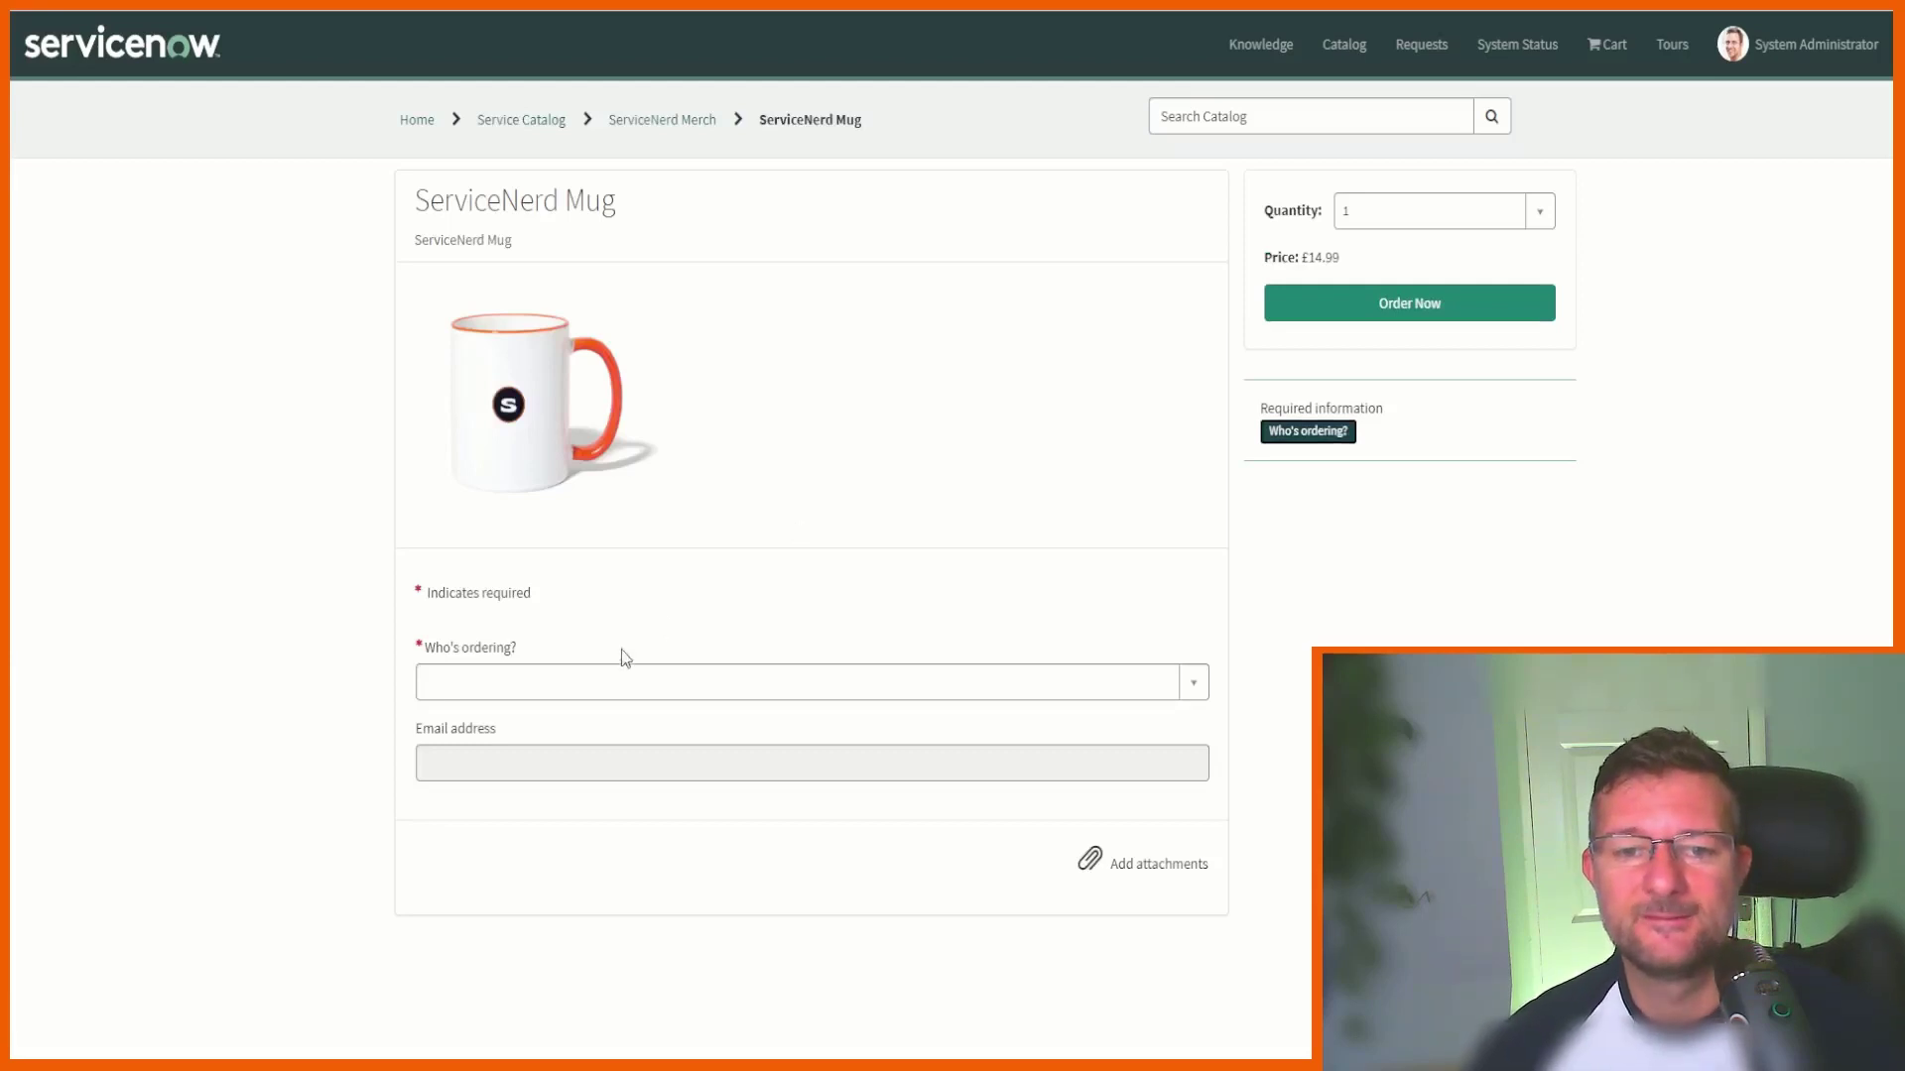
left_click(587, 687)
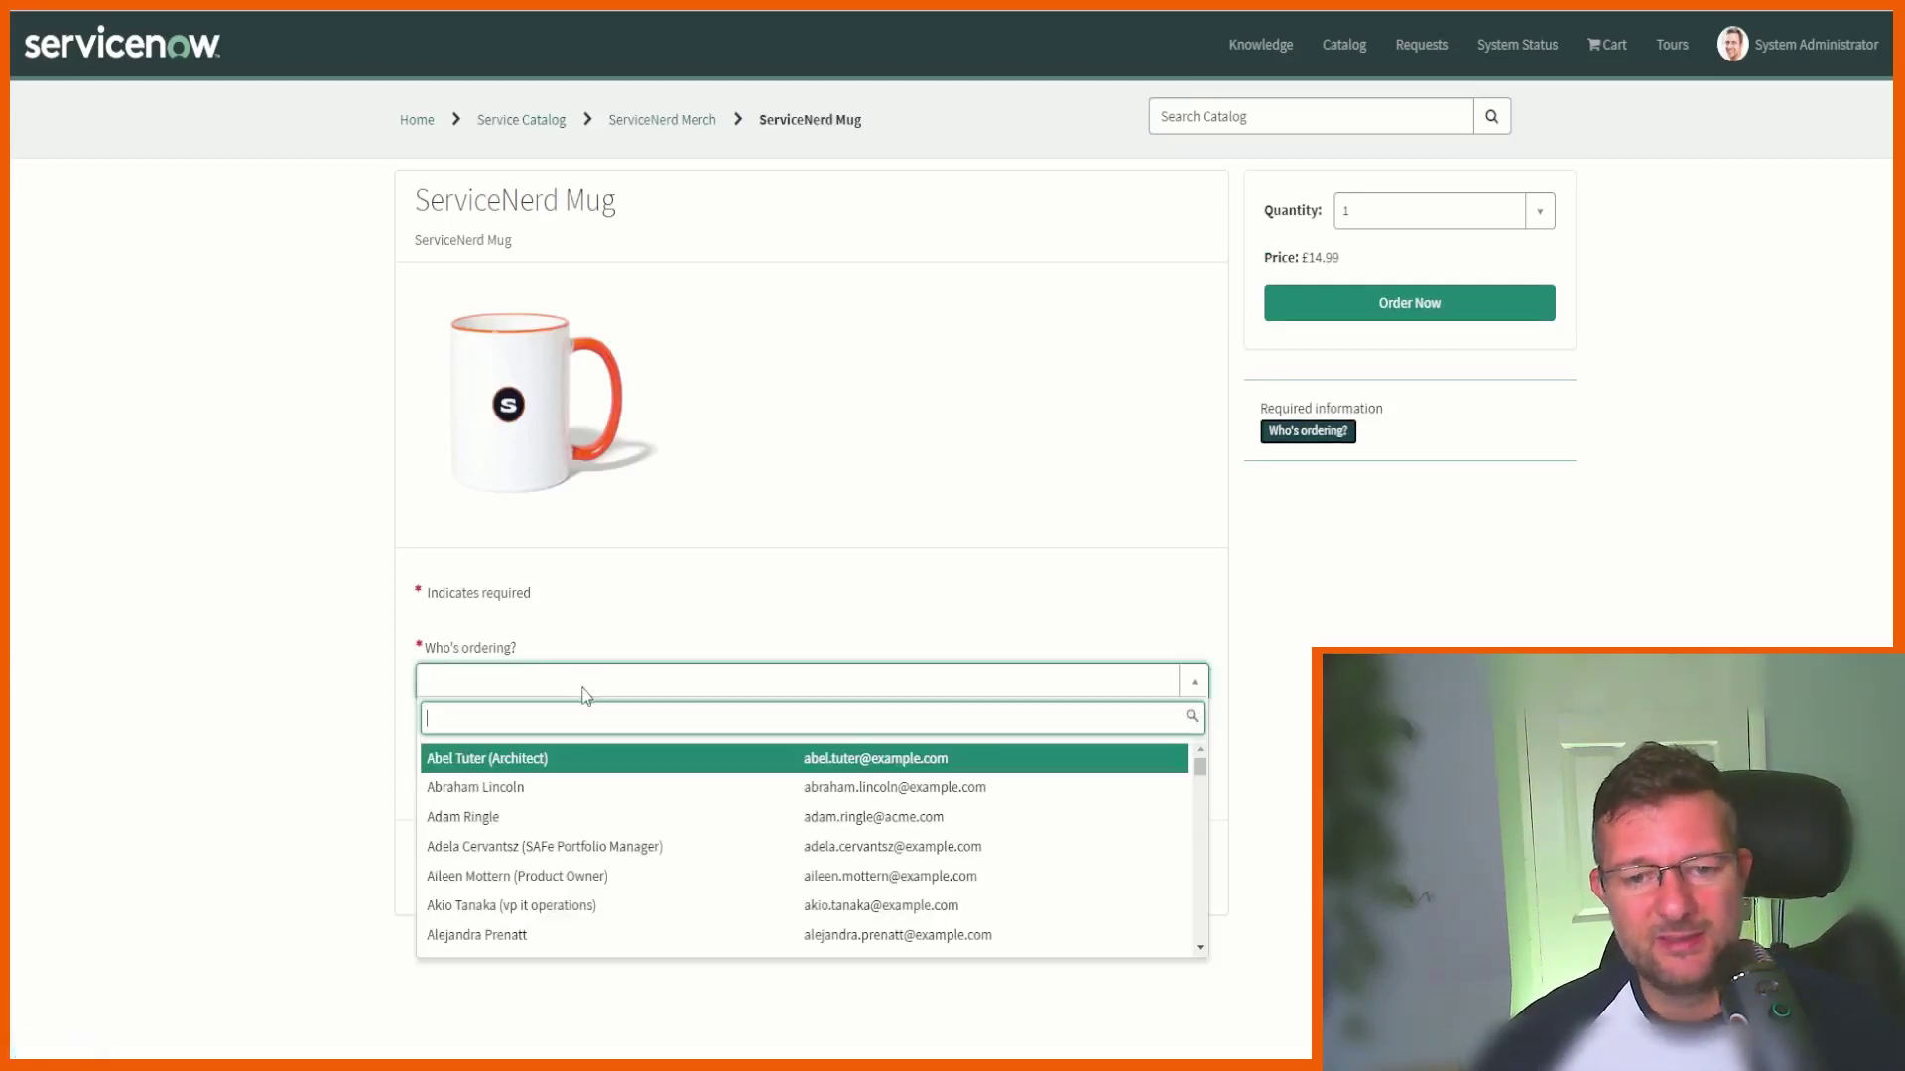
left_click(562, 817)
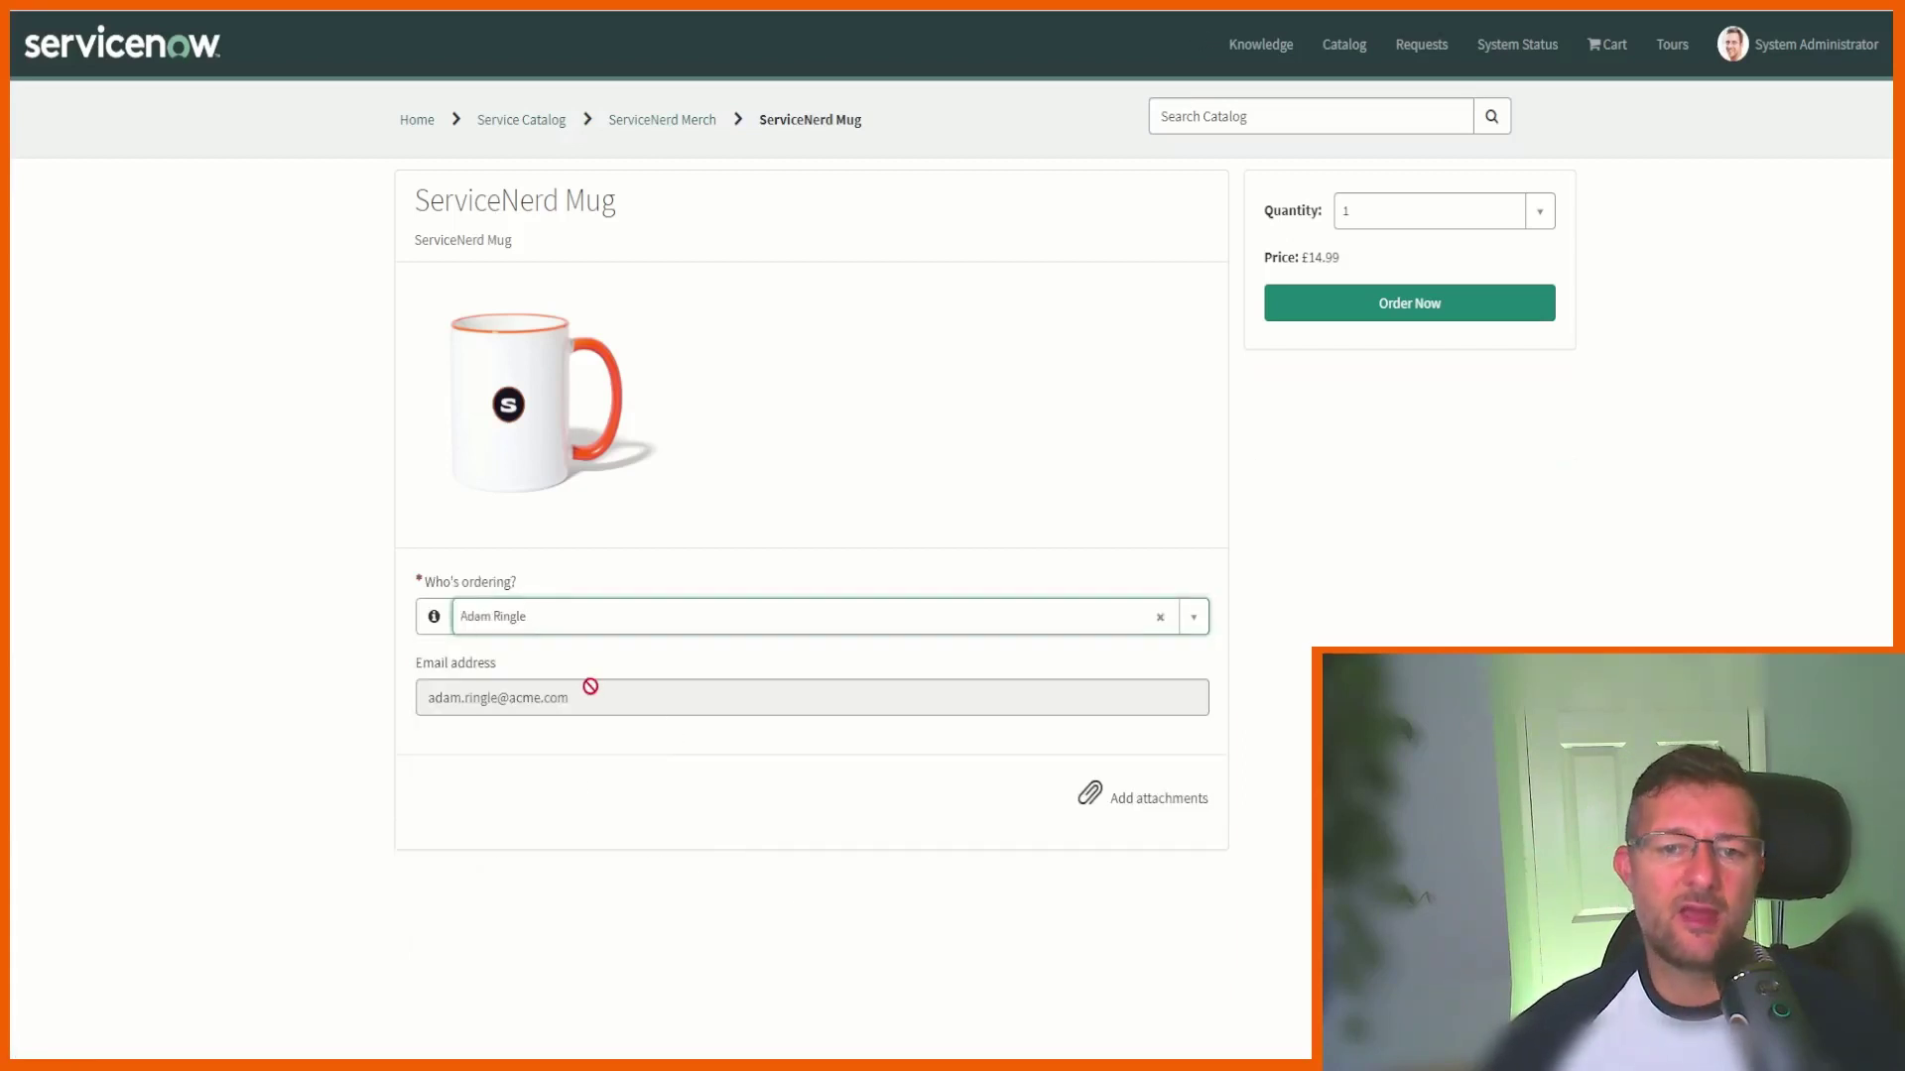